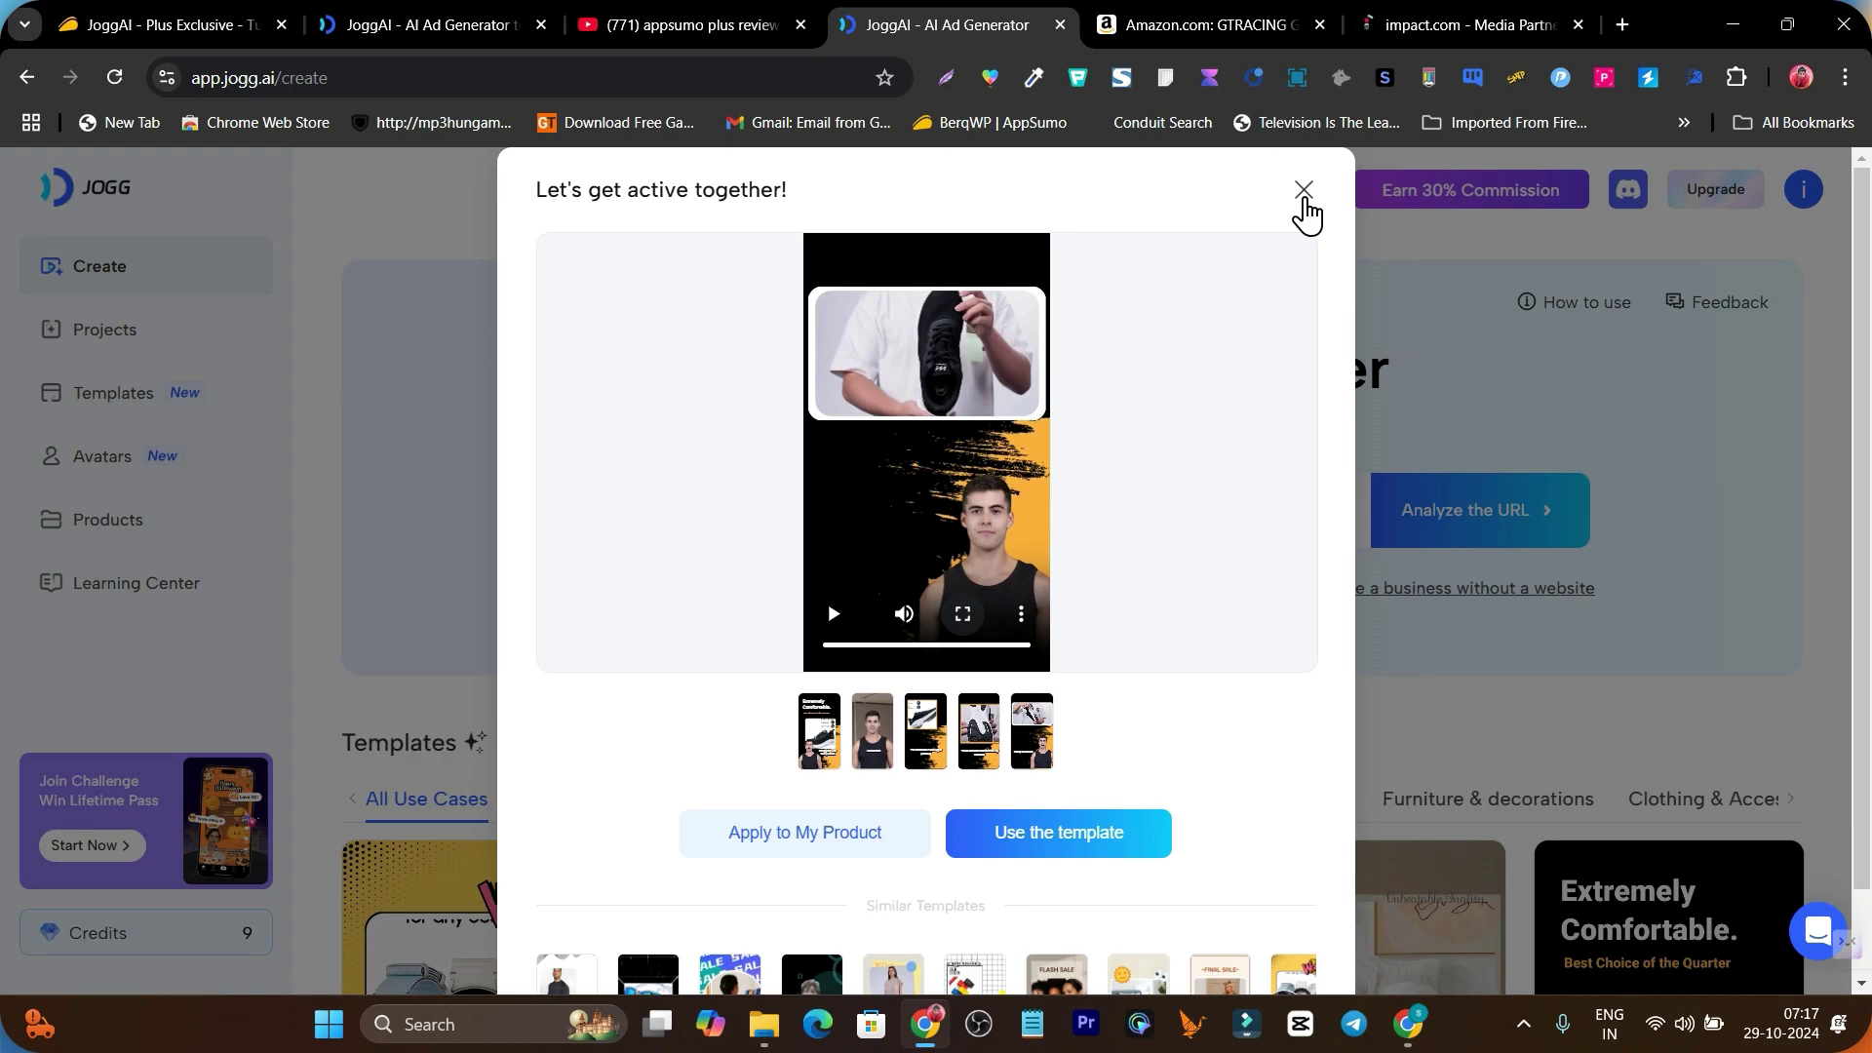
# Close the 'Let's get active together!' template preview dialog
pyautogui.click(1303, 191)
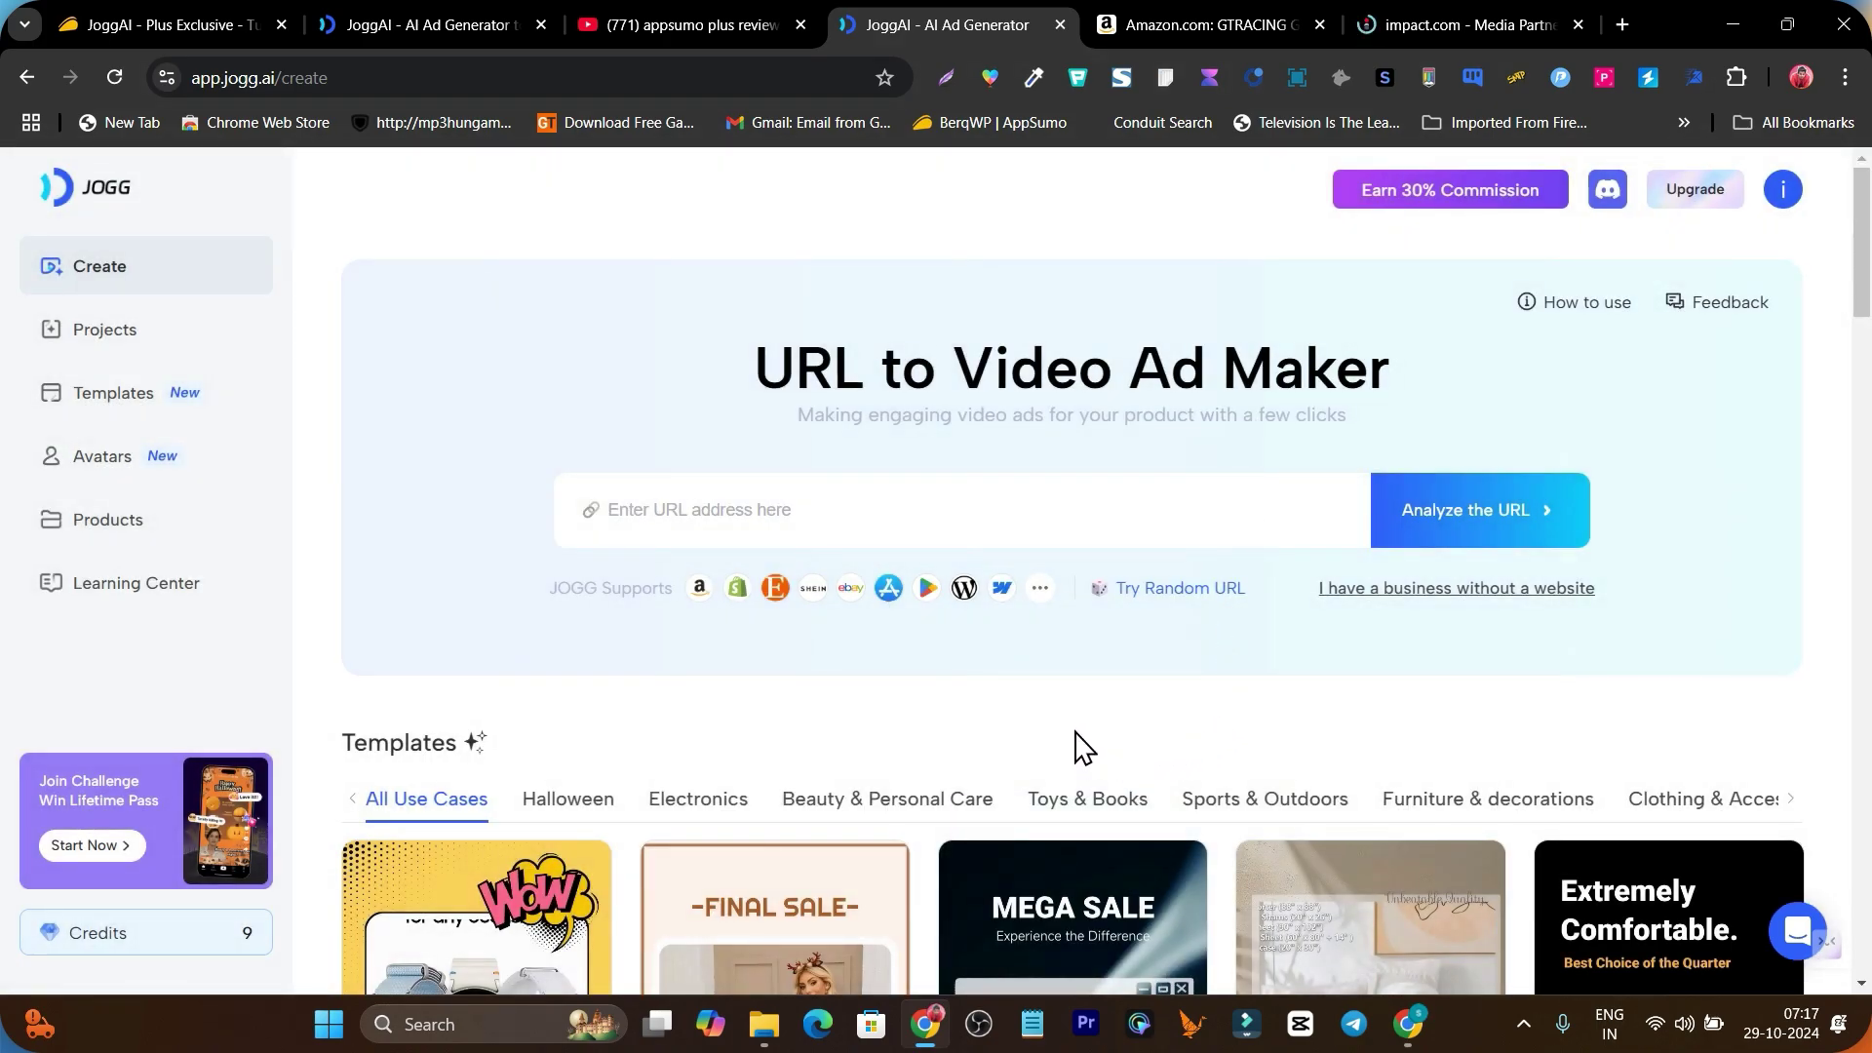
pyautogui.scroll(-1, 1324, 716)
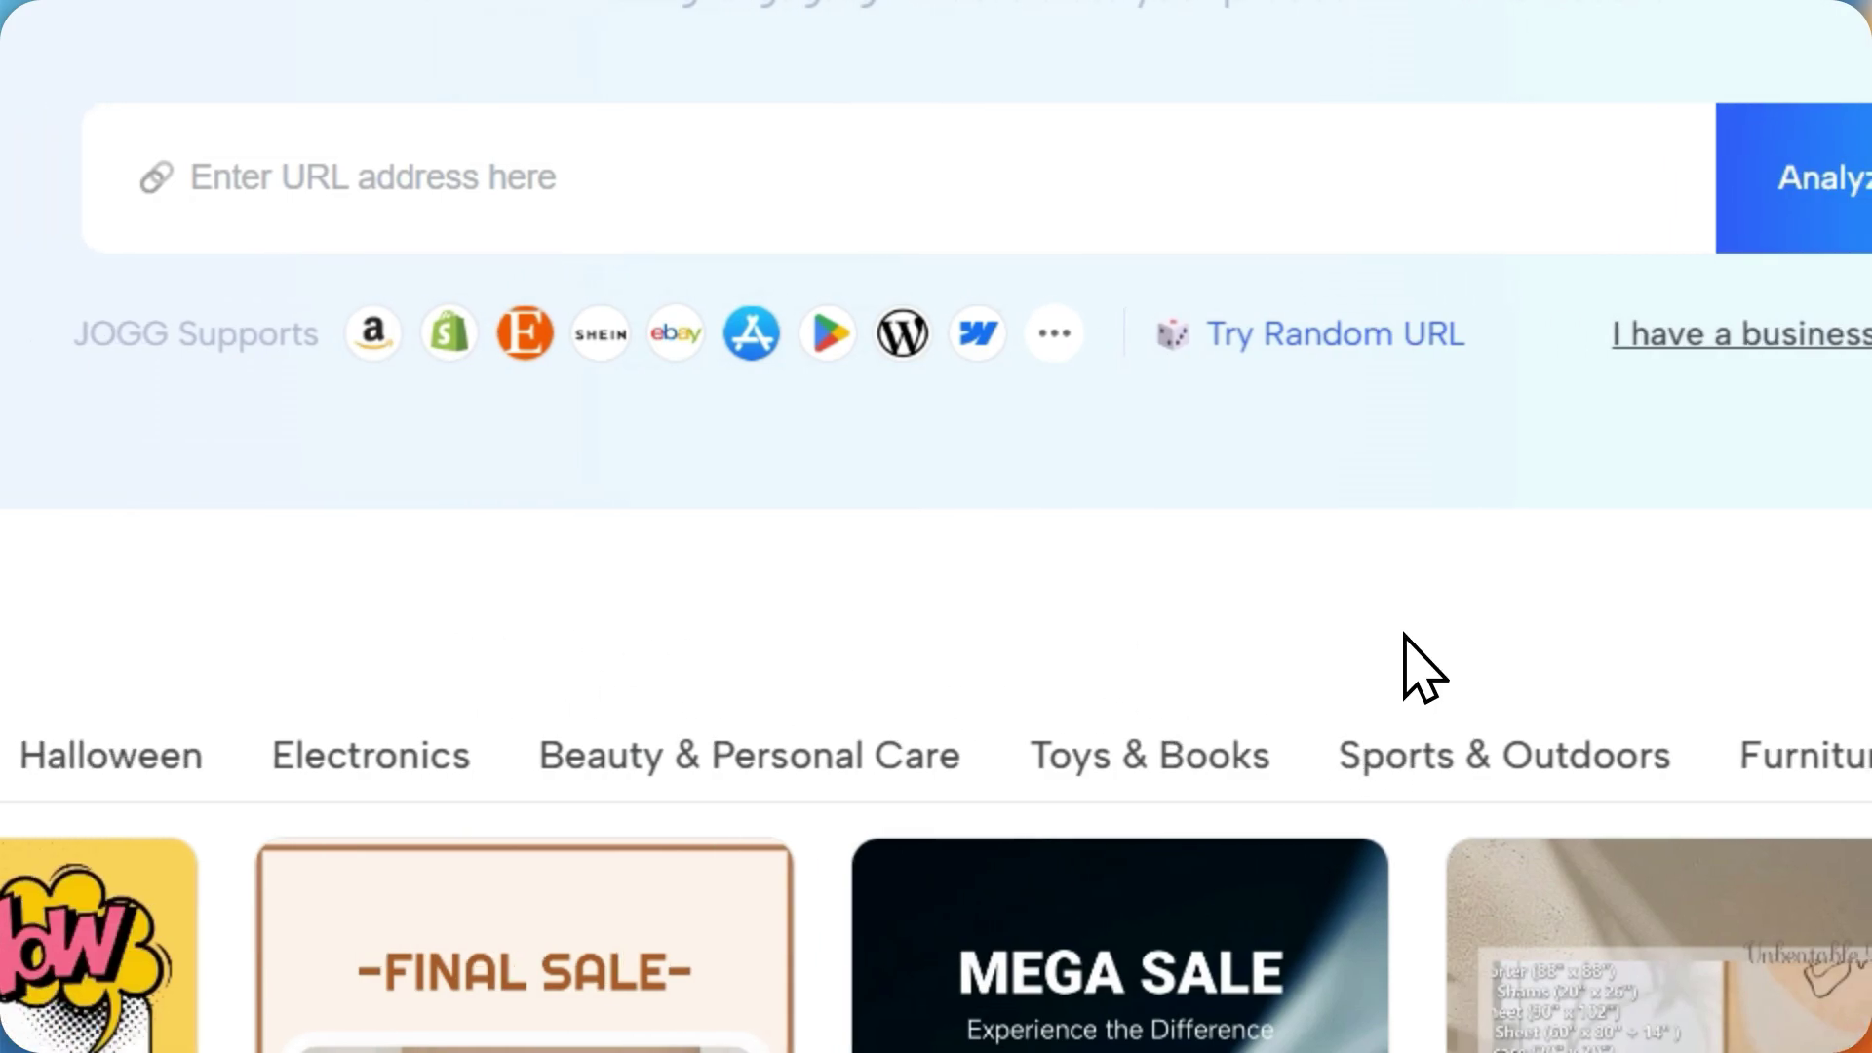
pyautogui.scroll(2, 1423, 668)
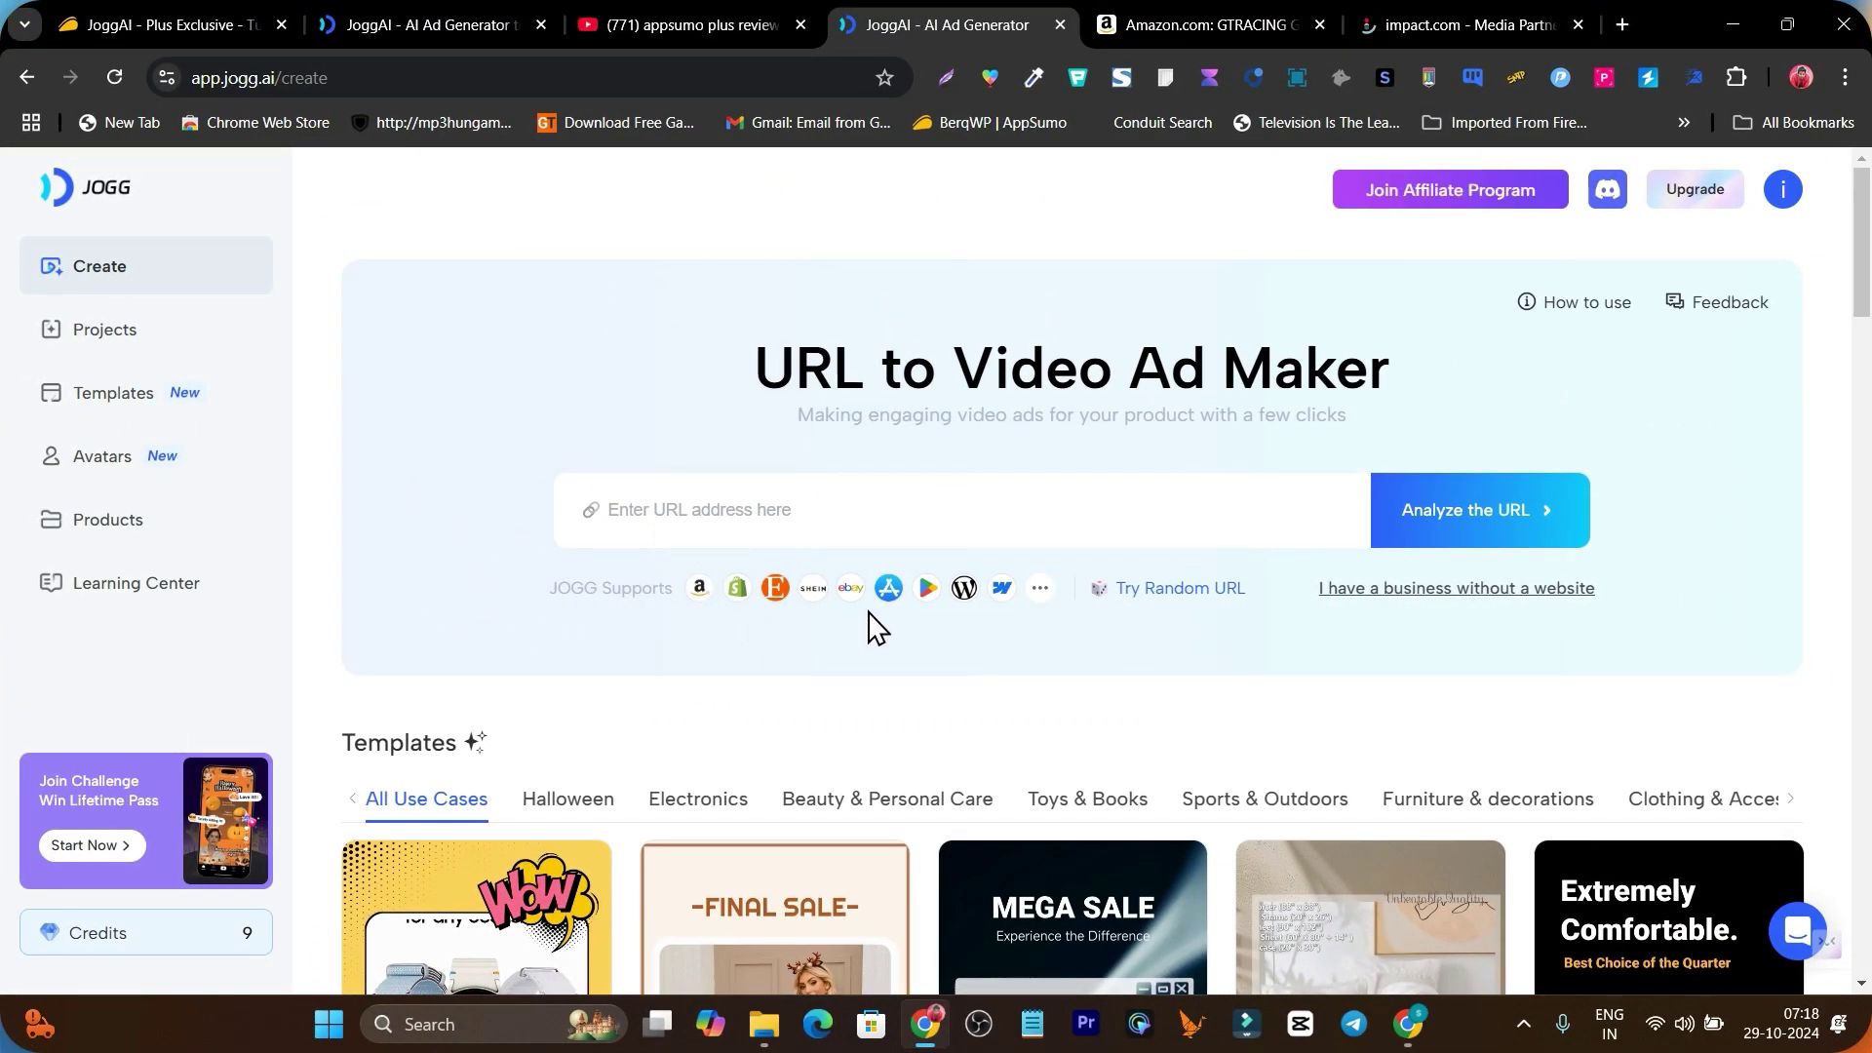
# Switch to the Amazon GTRACING gaming chair page and select its product URL
pyautogui.click(1220, 29)
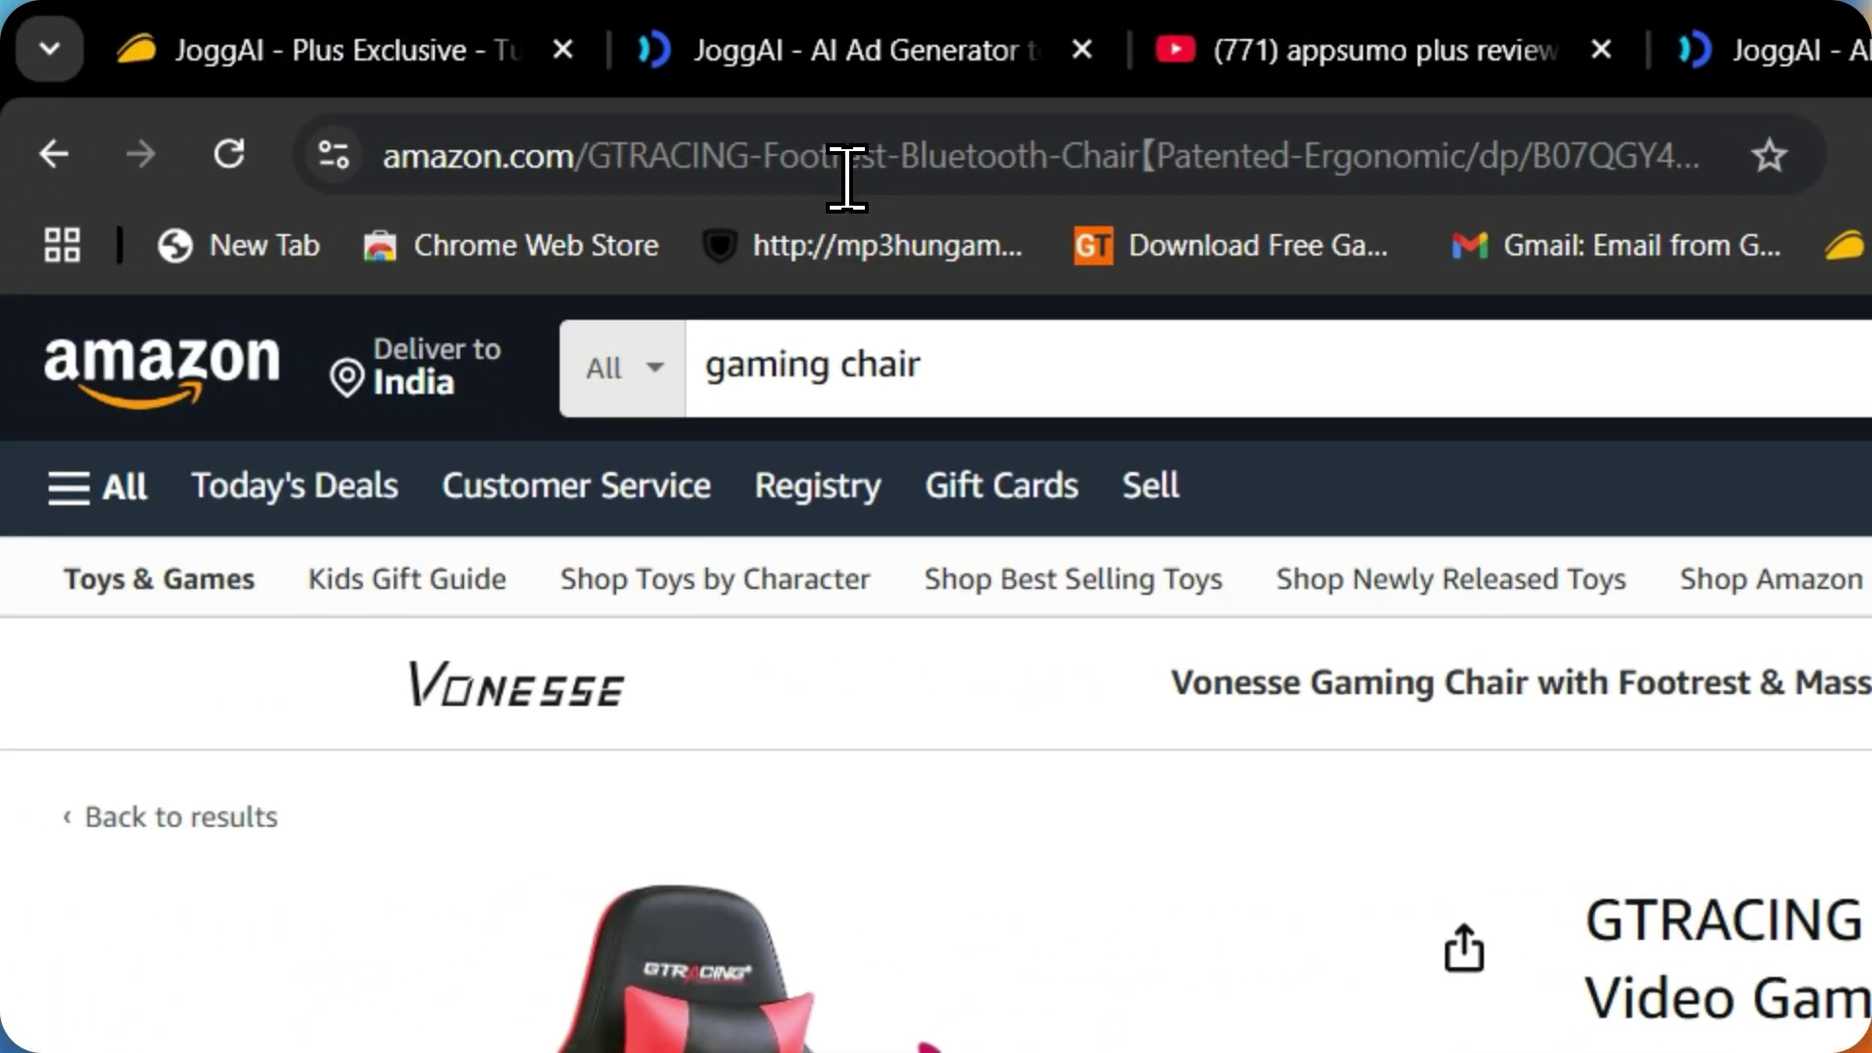
pyautogui.click(846, 178)
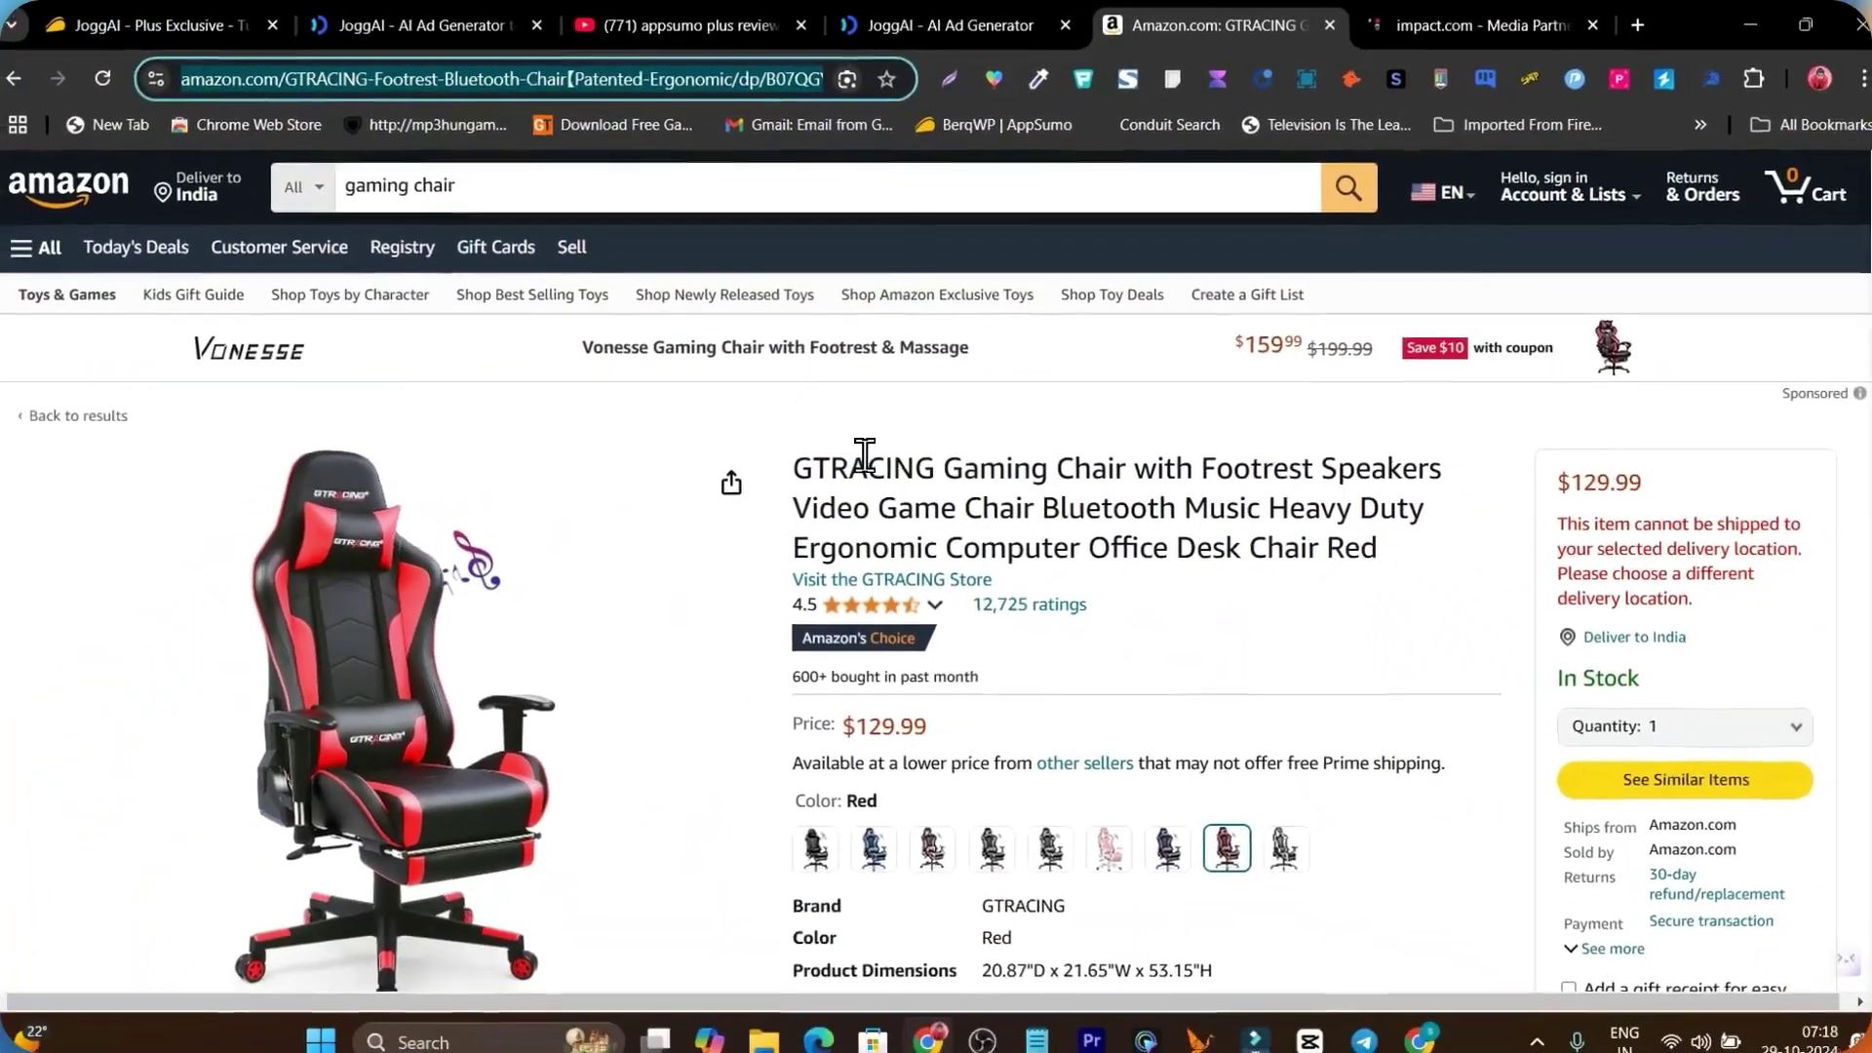
pyautogui.scroll(-3, 646, 459)
pyautogui.scroll(3, 564, 543)
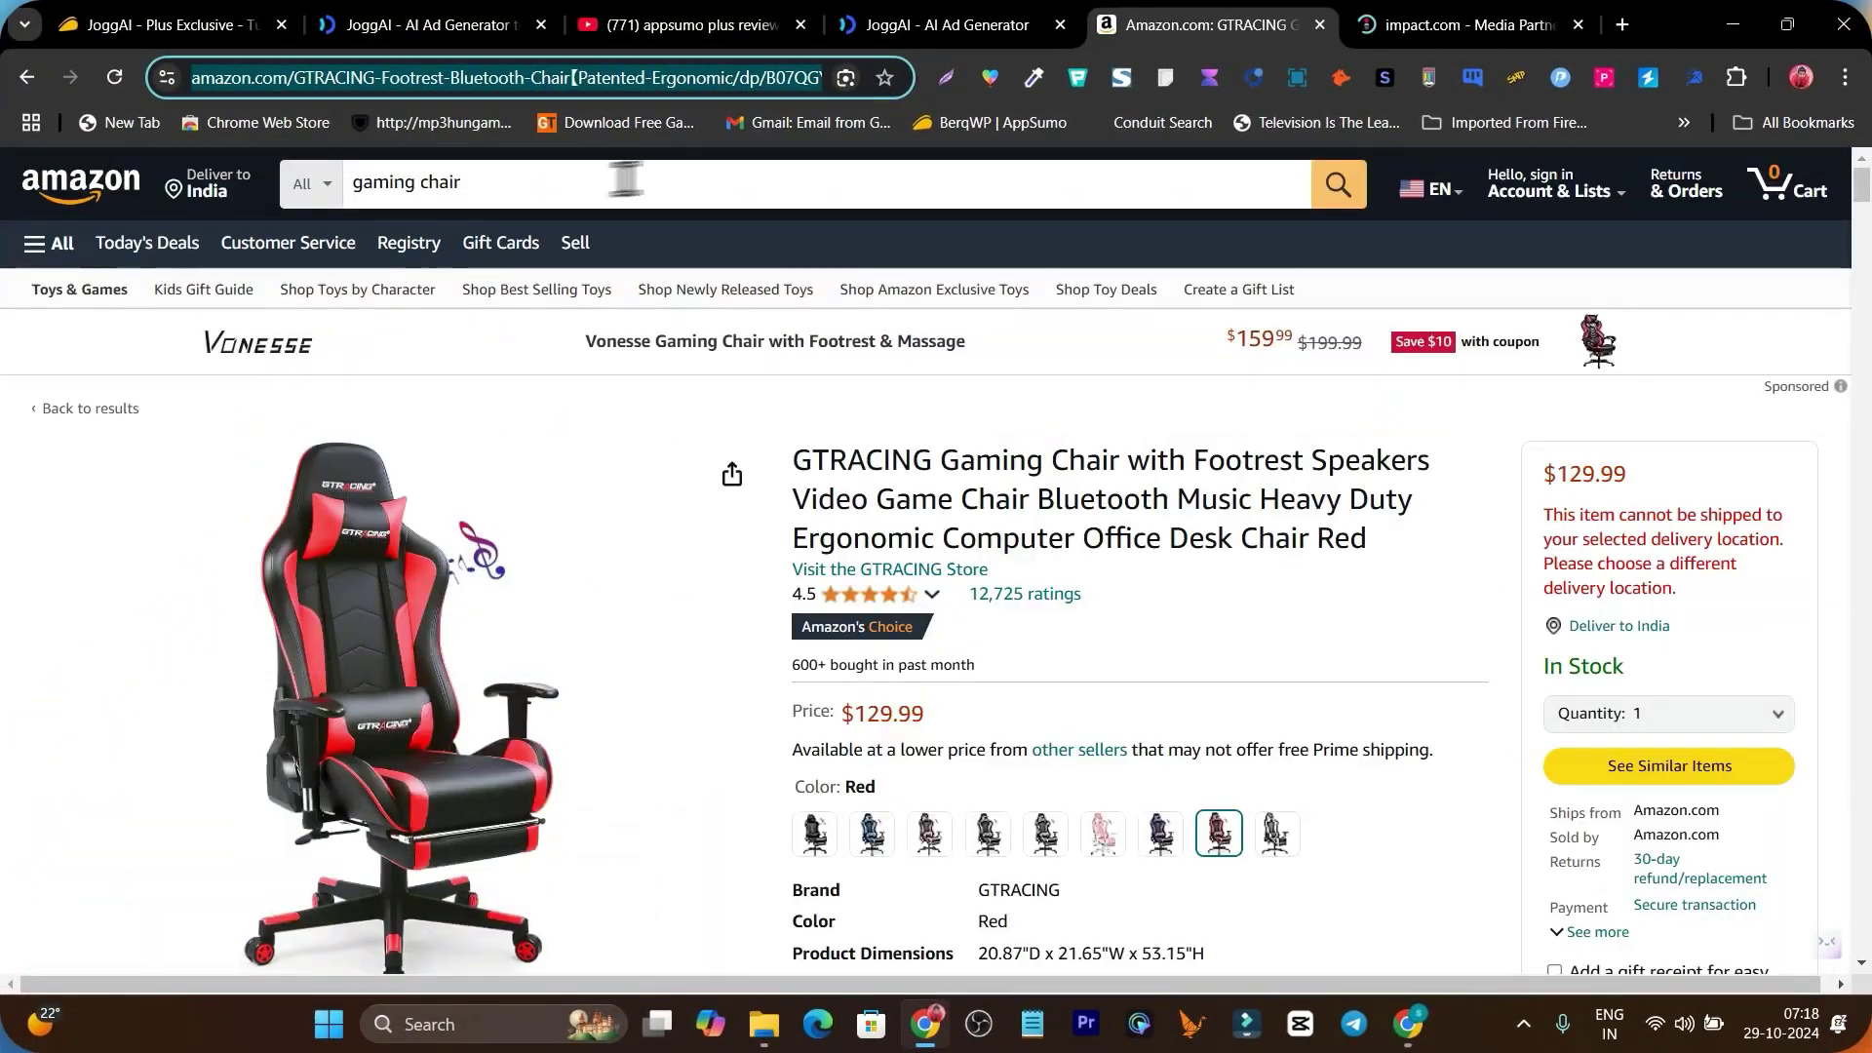
# Paste the GTRACING chair's Amazon link into JoggAI's URL field and analyze it
pyautogui.click(907, 25)
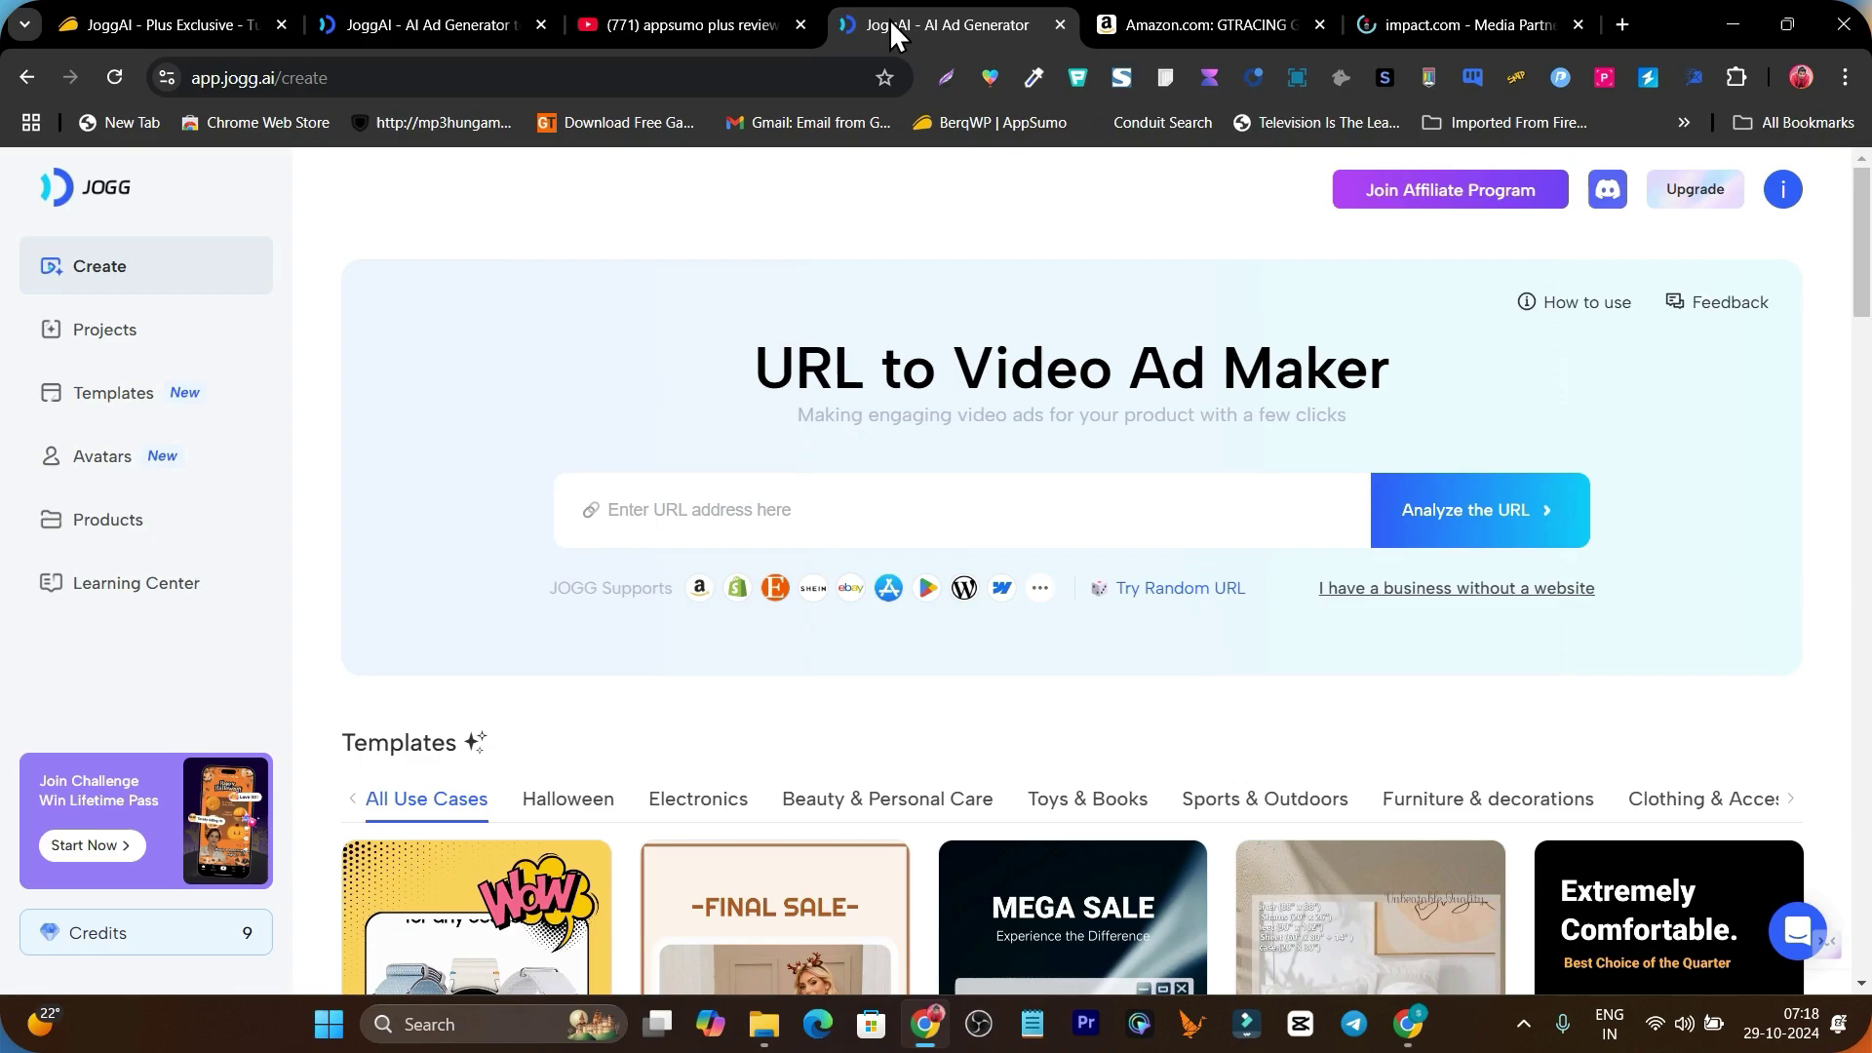
pyautogui.click(674, 499)
pyautogui.hotkey('ctrl', 'v')
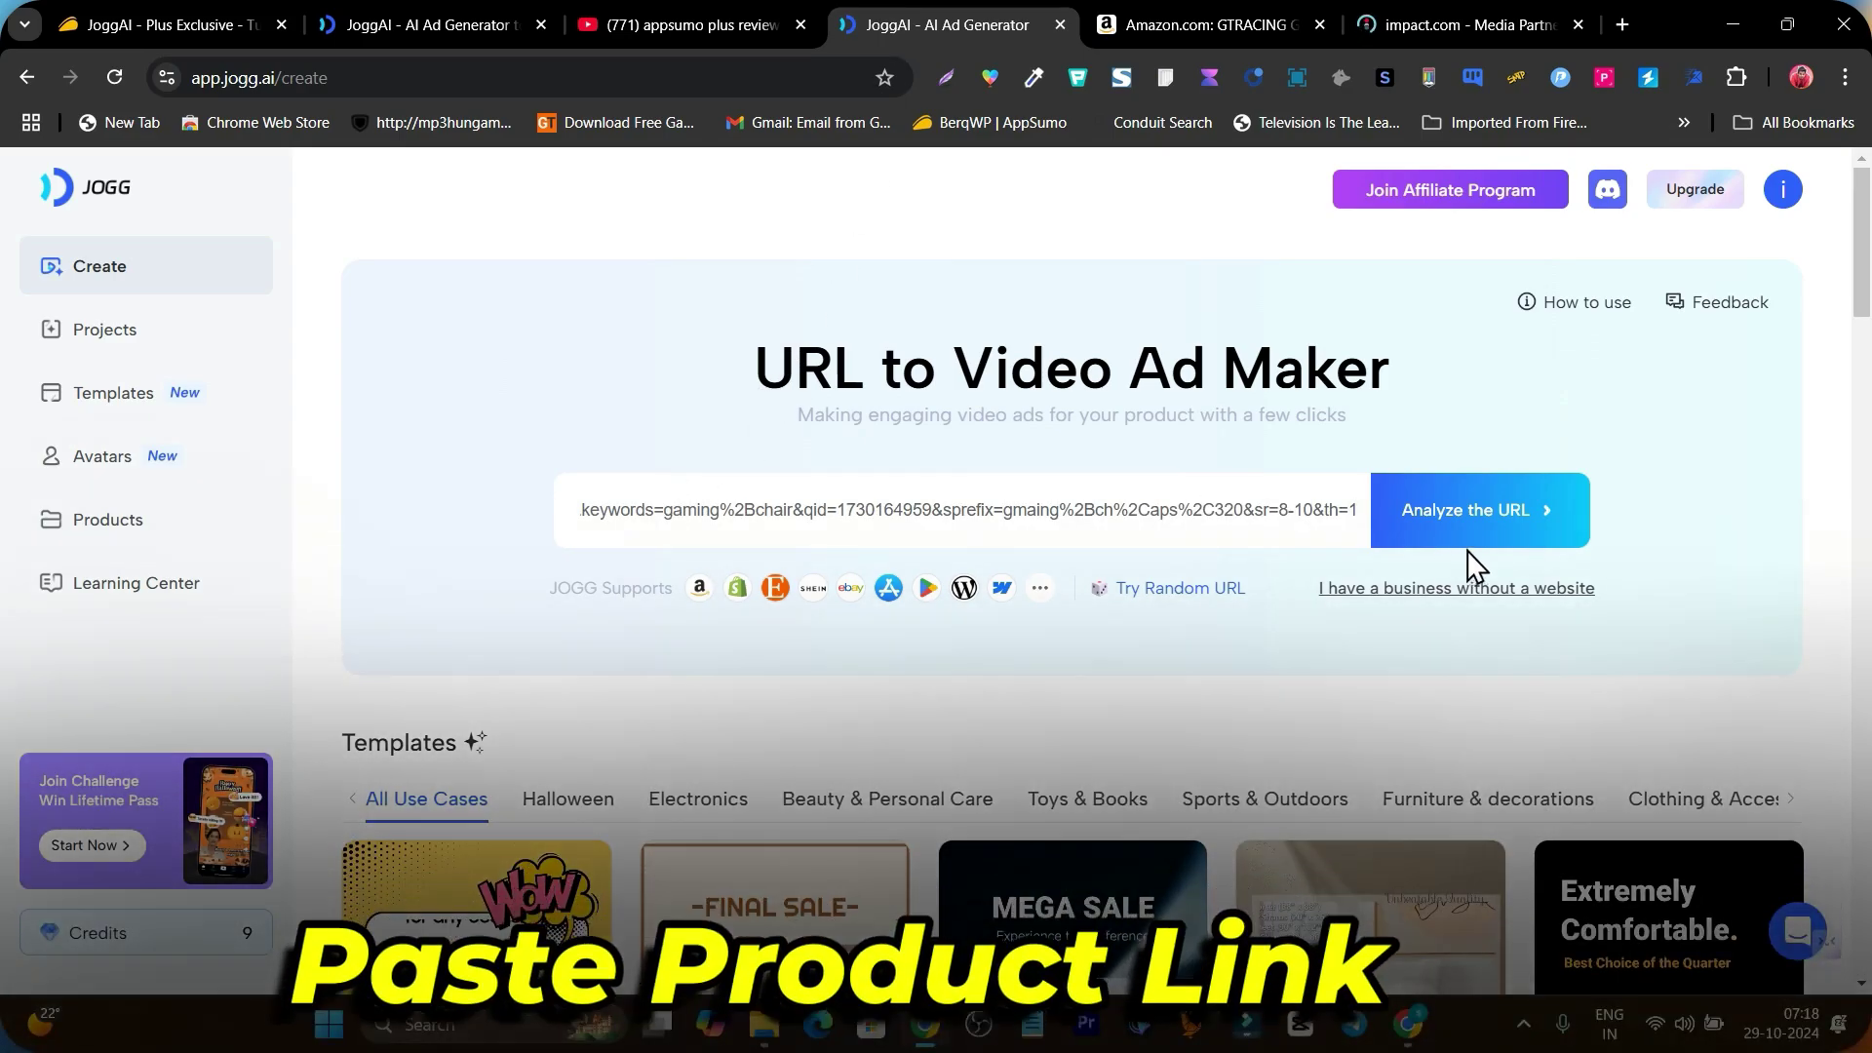
pyautogui.click(1504, 535)
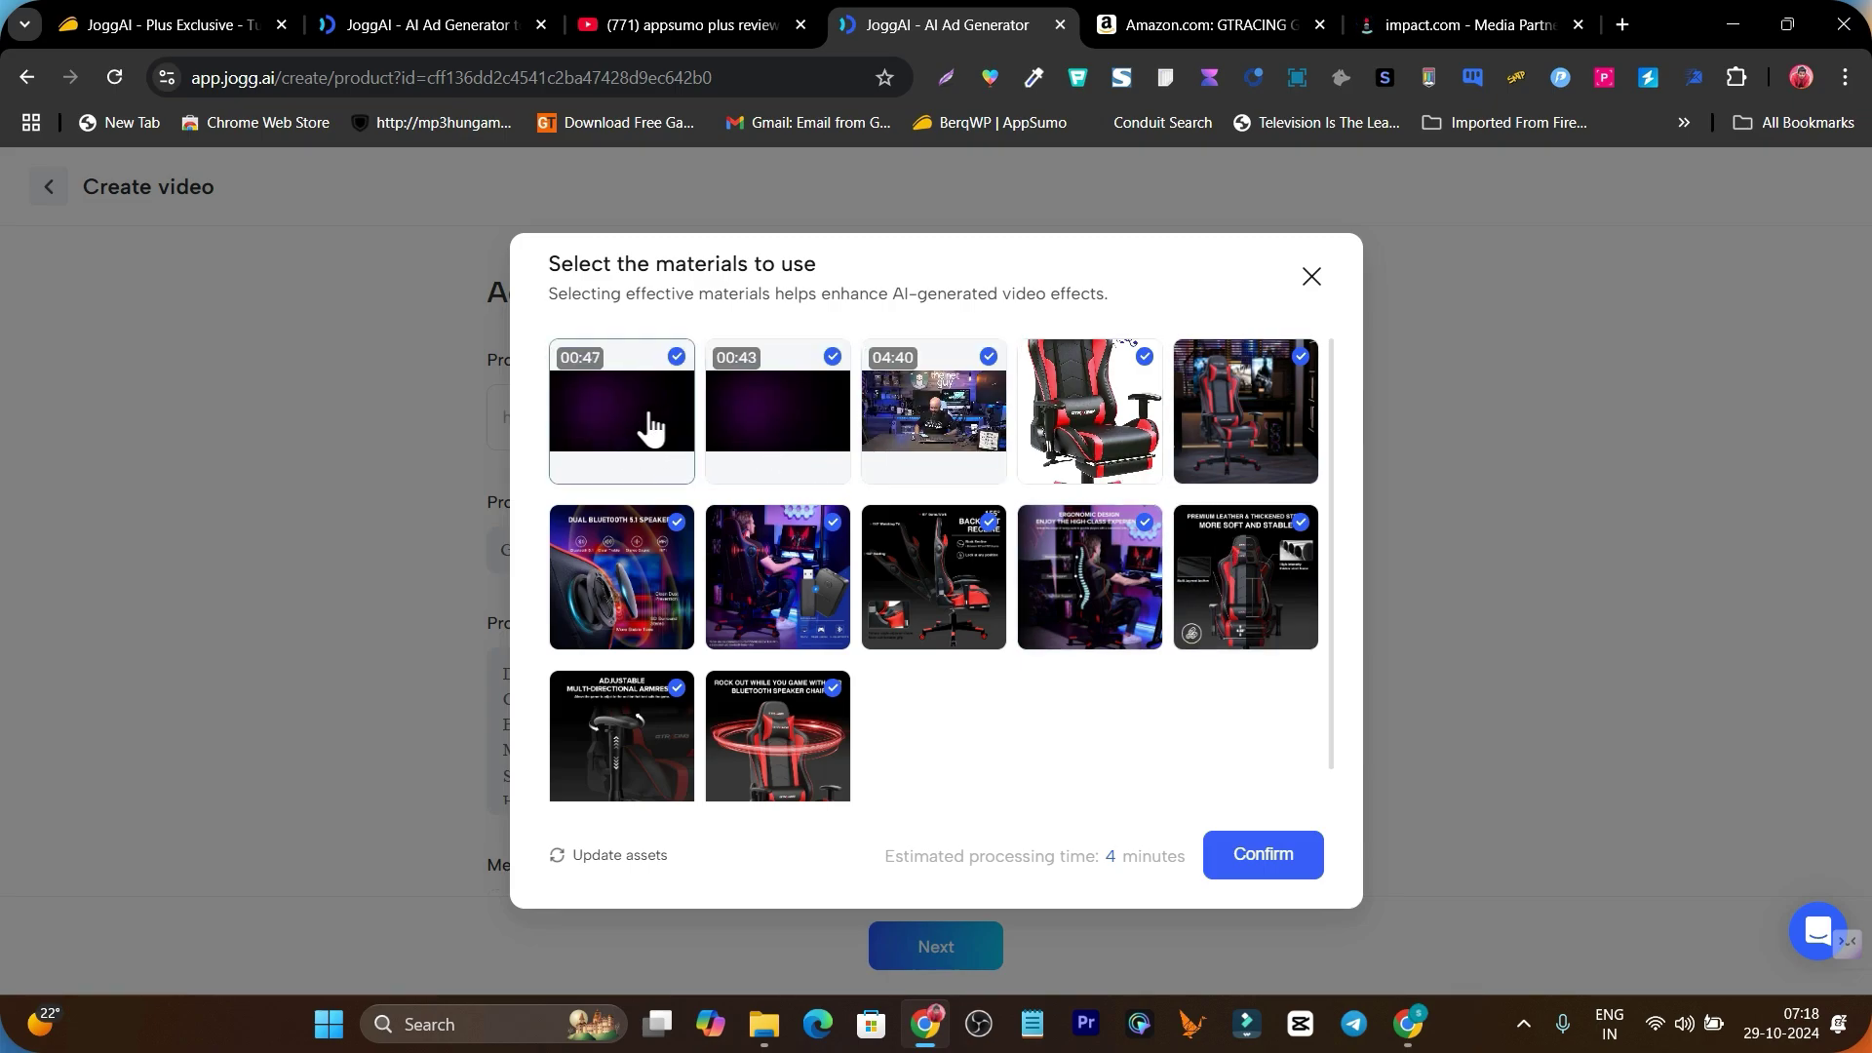
# Confirm the 12 product materials, review the product details, and proceed to video settings
pyautogui.click(1256, 856)
pyautogui.scroll(-2, 733, 450)
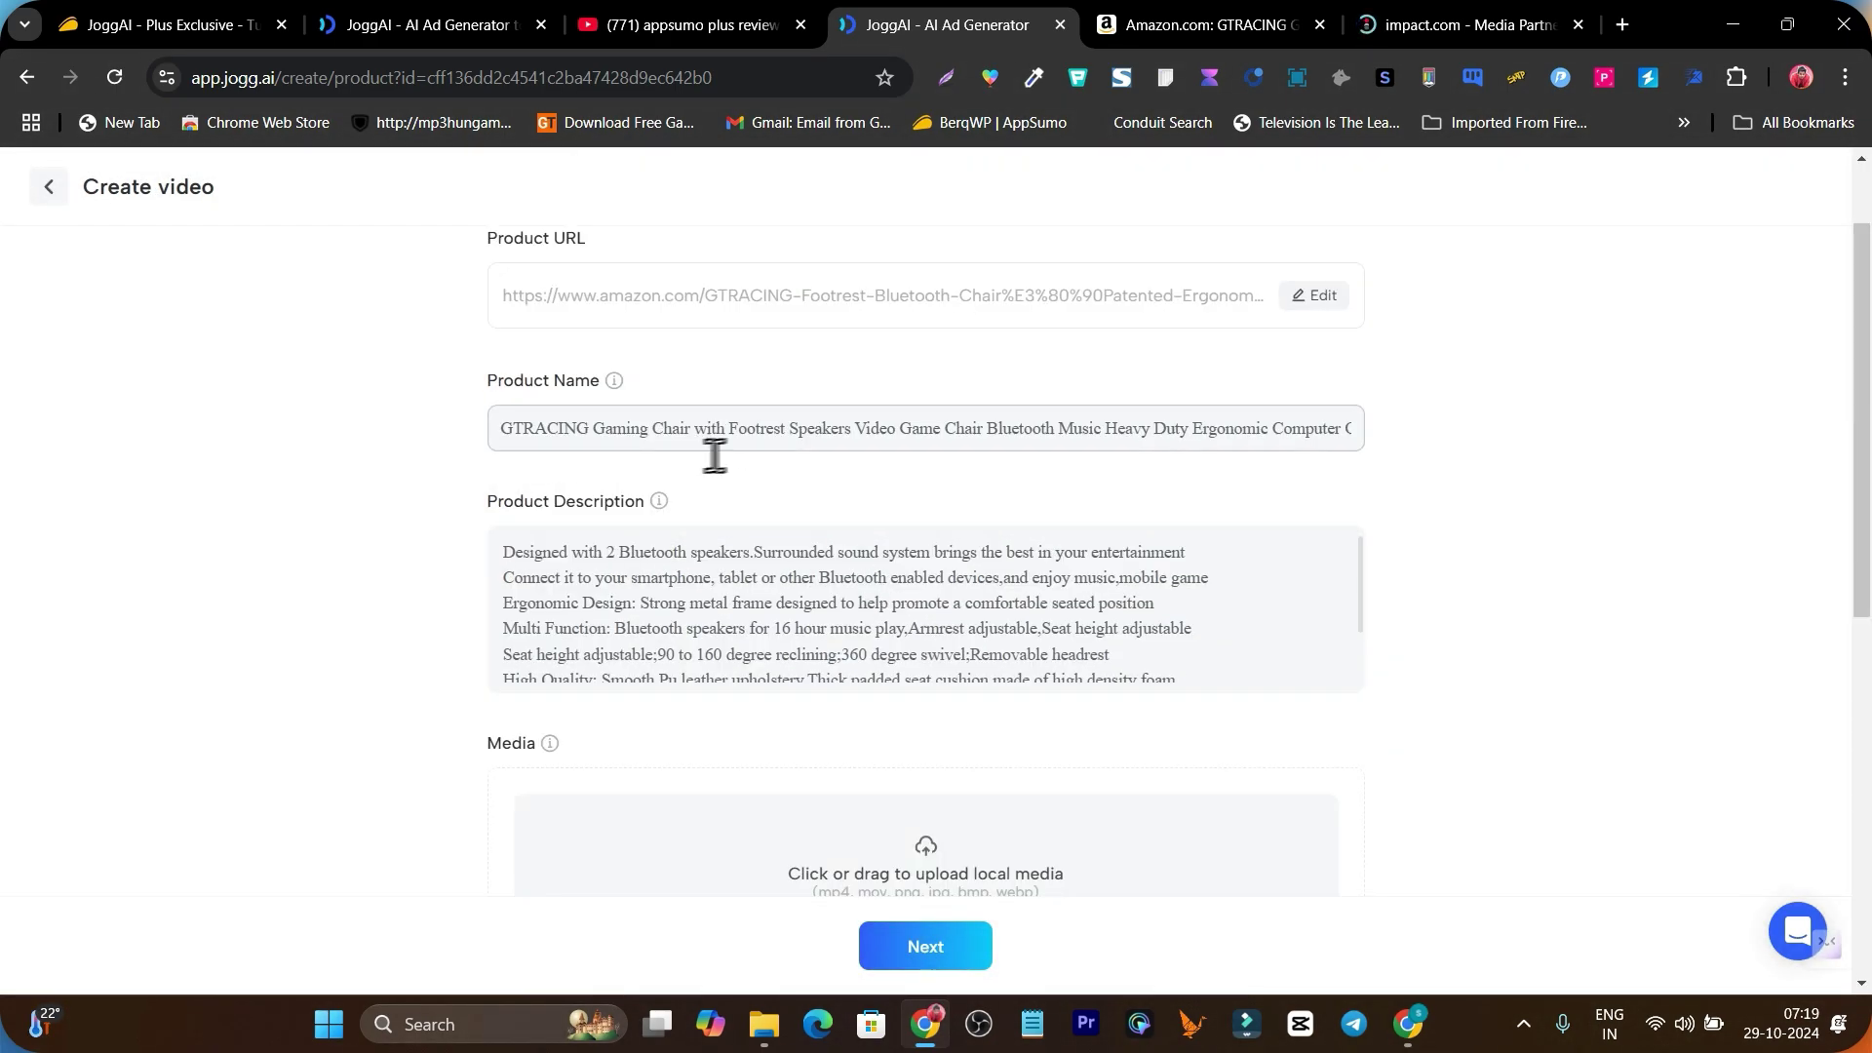
pyautogui.scroll(-8, 734, 612)
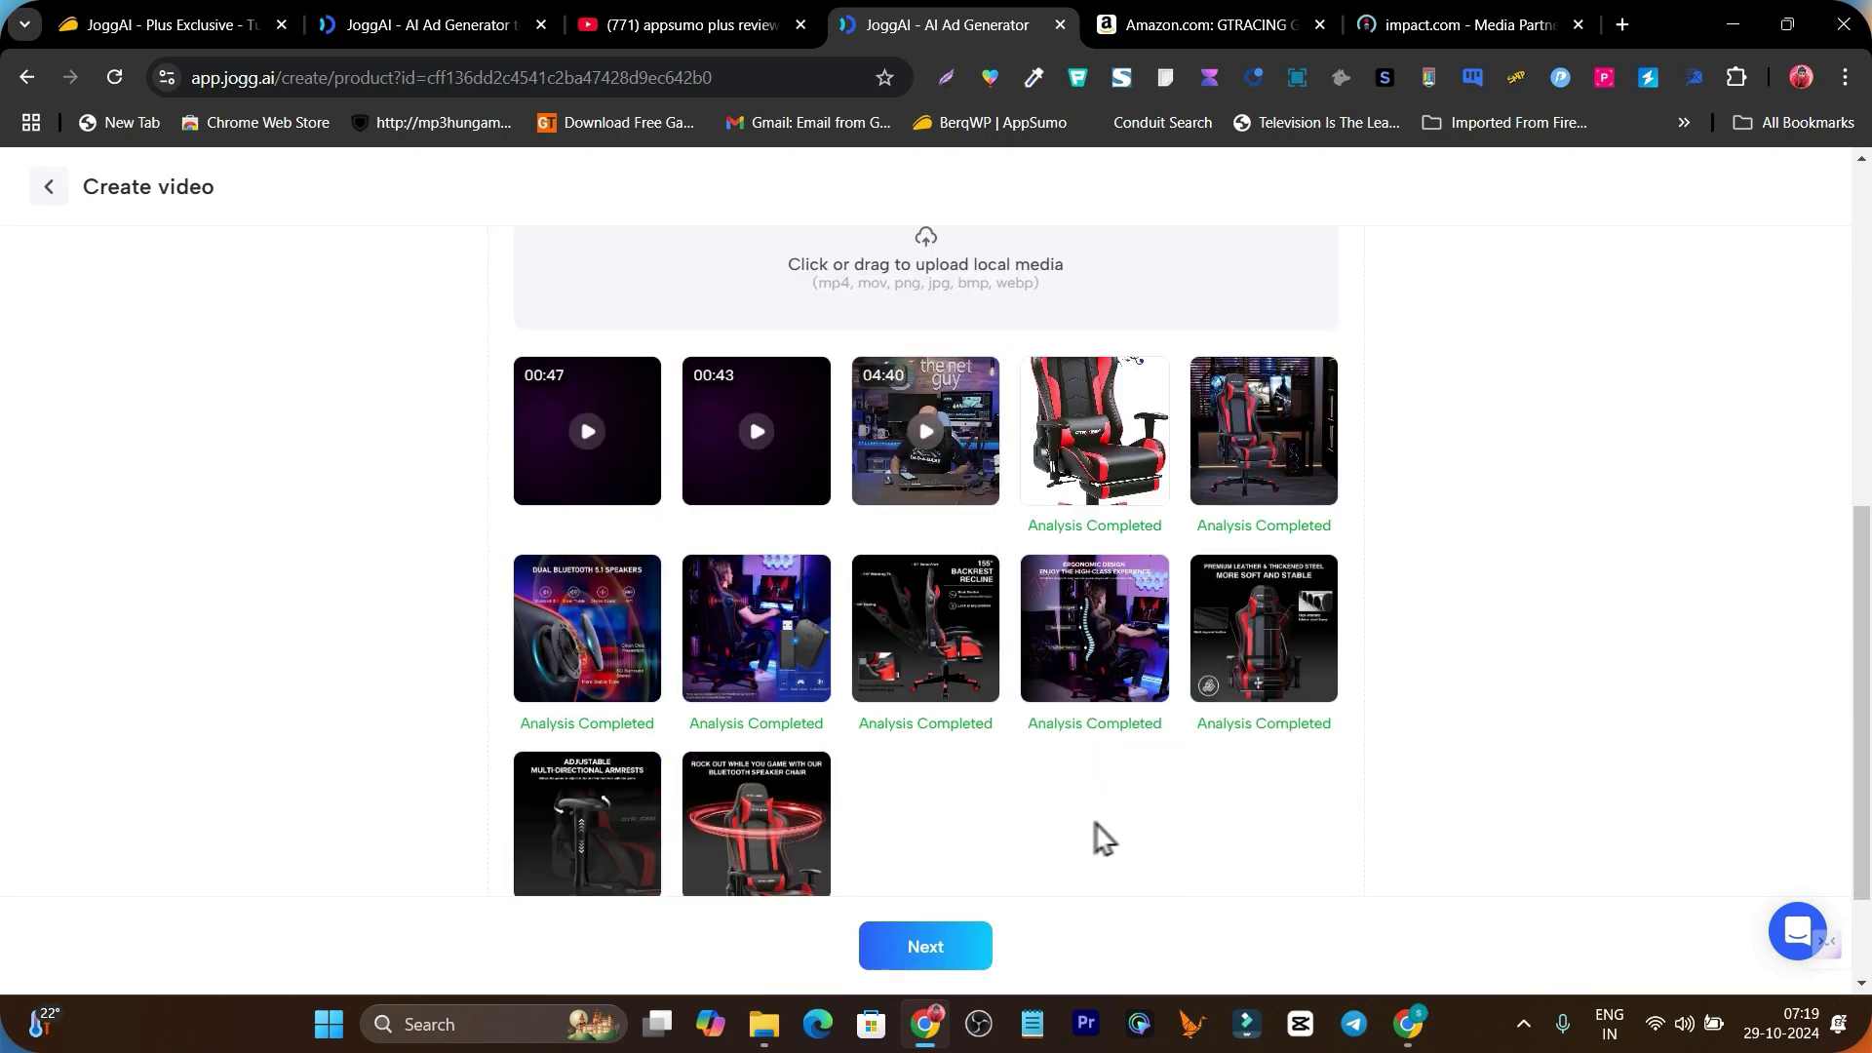
pyautogui.scroll(-2, 1112, 829)
pyautogui.scroll(-1, 968, 712)
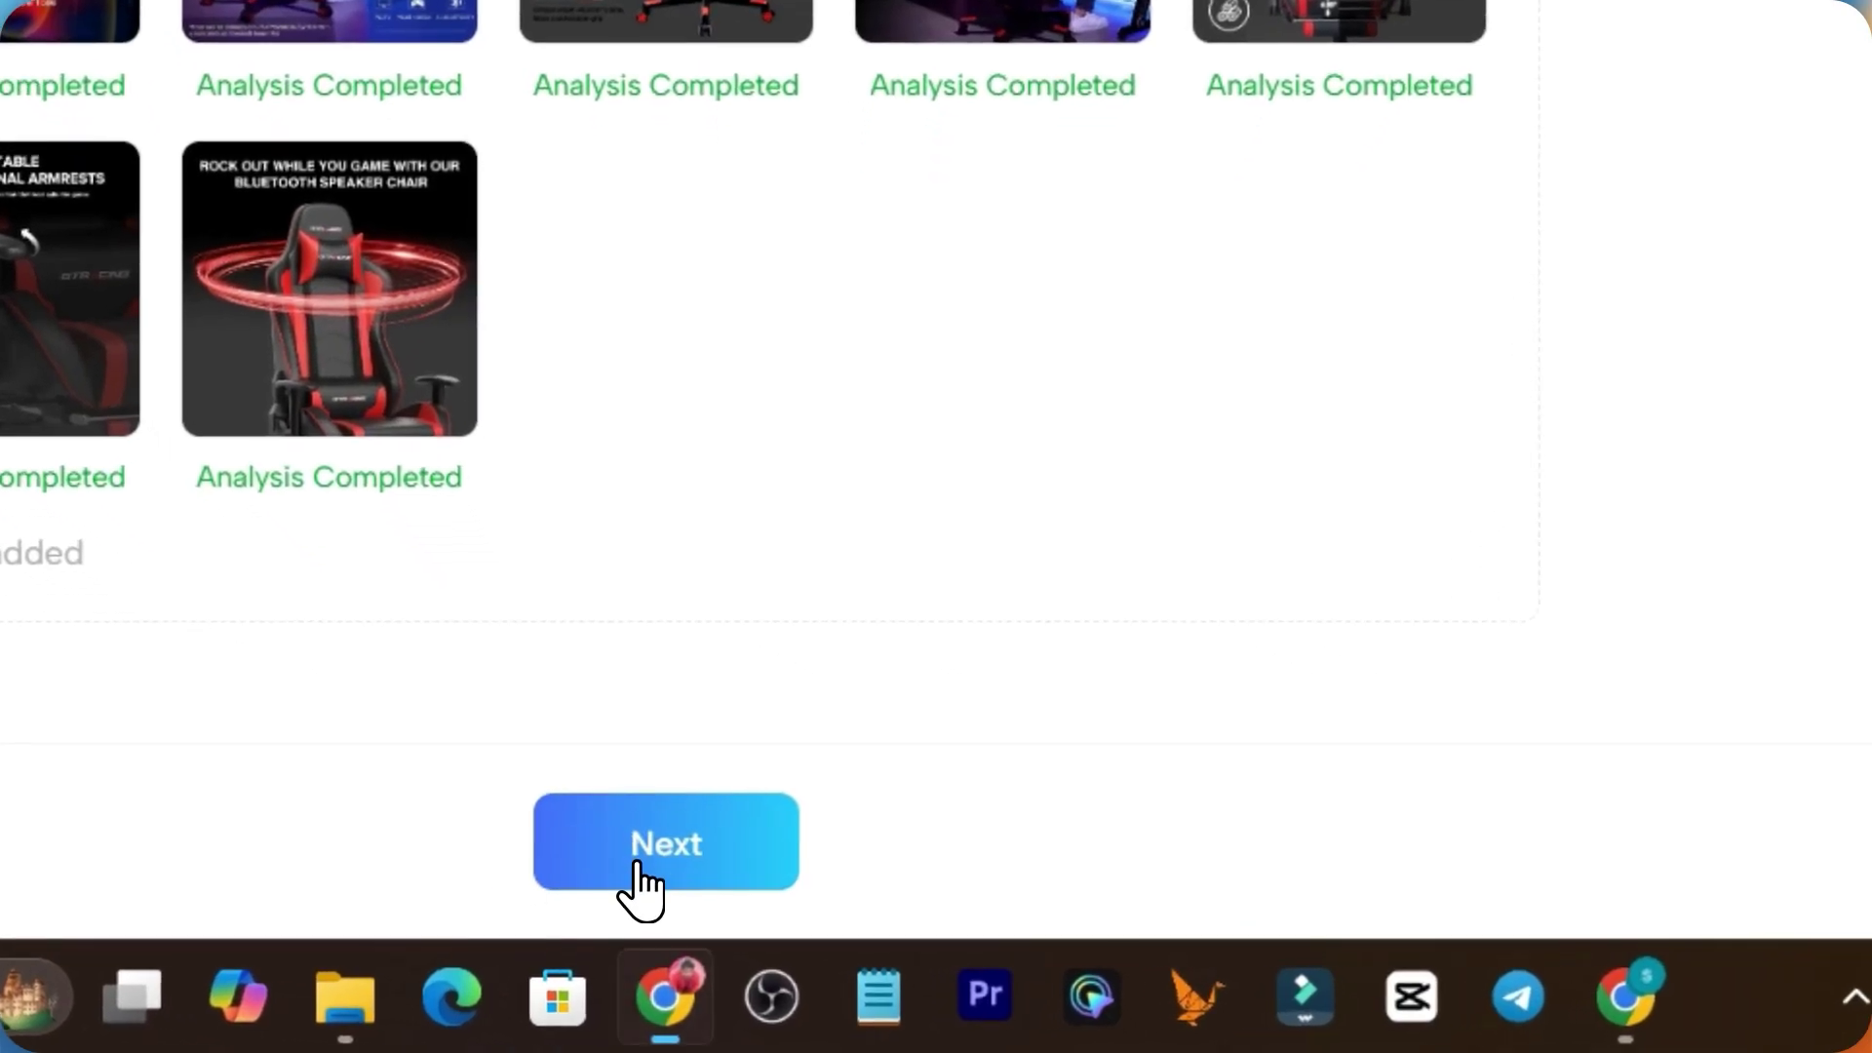
pyautogui.click(636, 864)
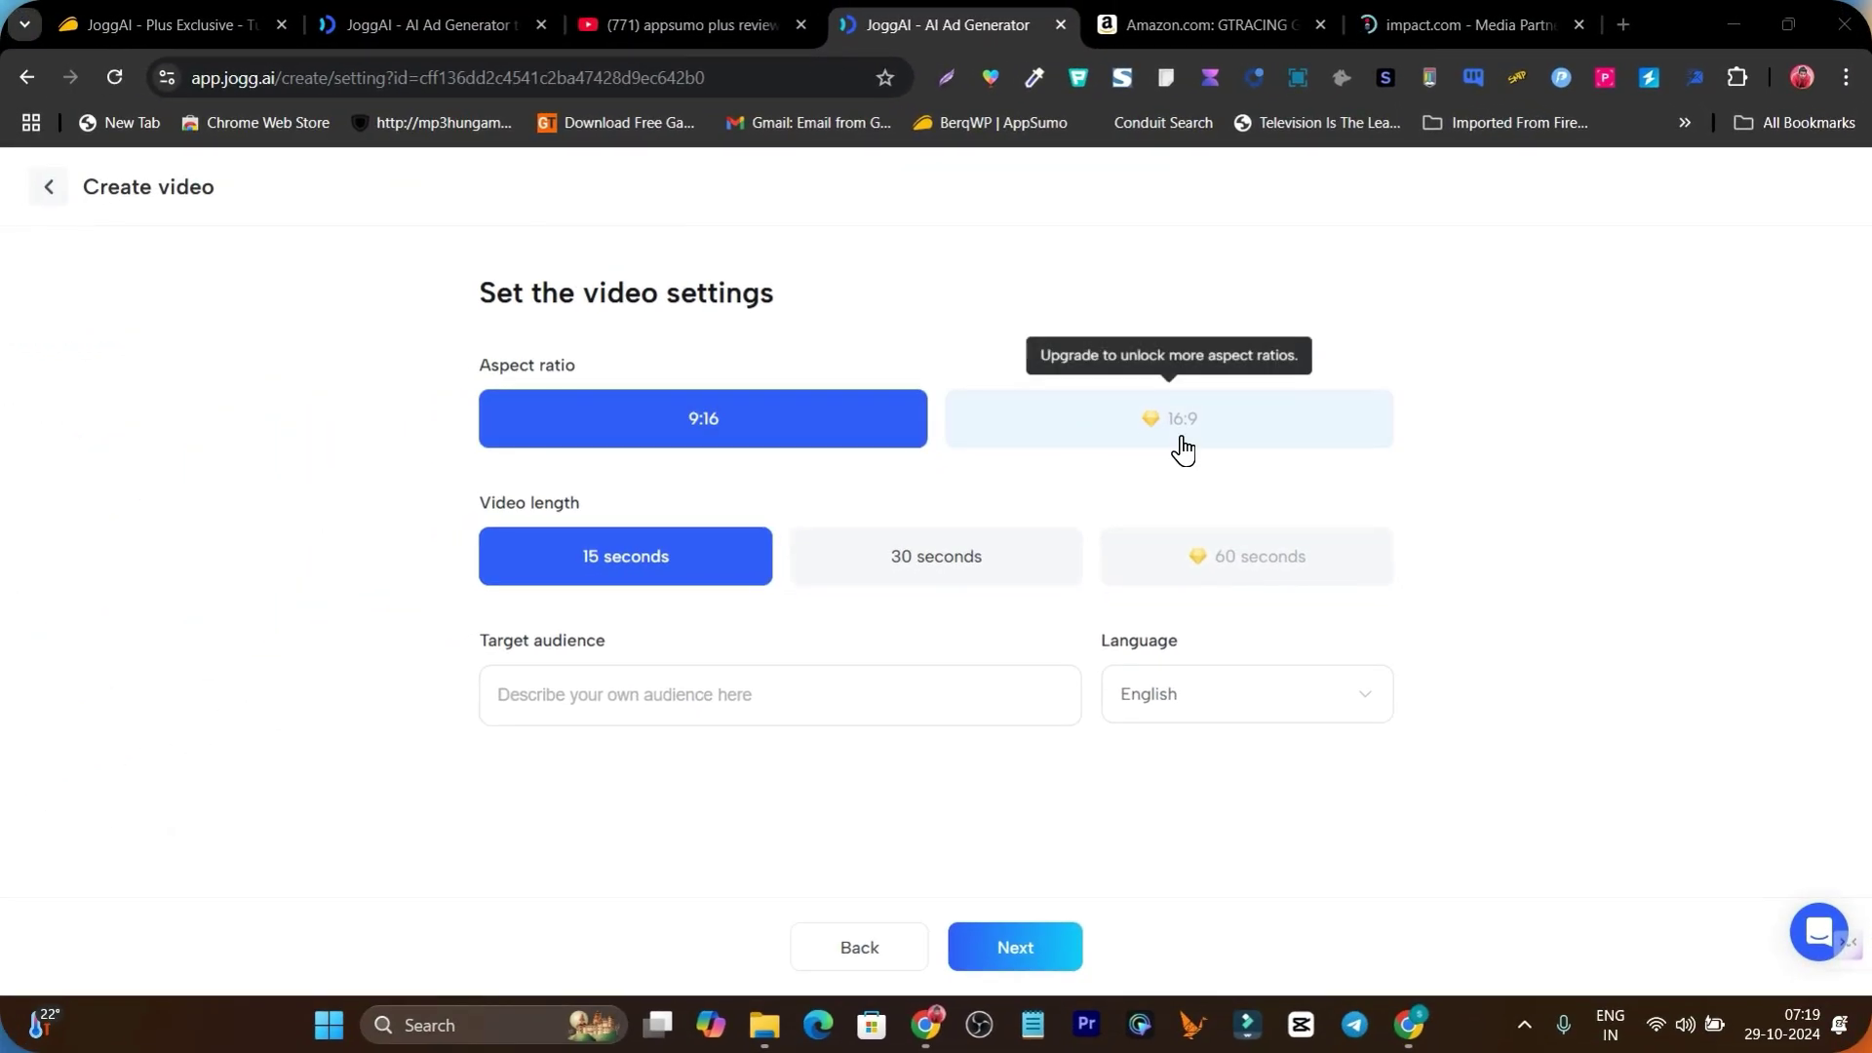
# Keep 9:16 after dismissing the locked 16:9 upsell, set length to 30 seconds, and continue
pyautogui.click(1158, 419)
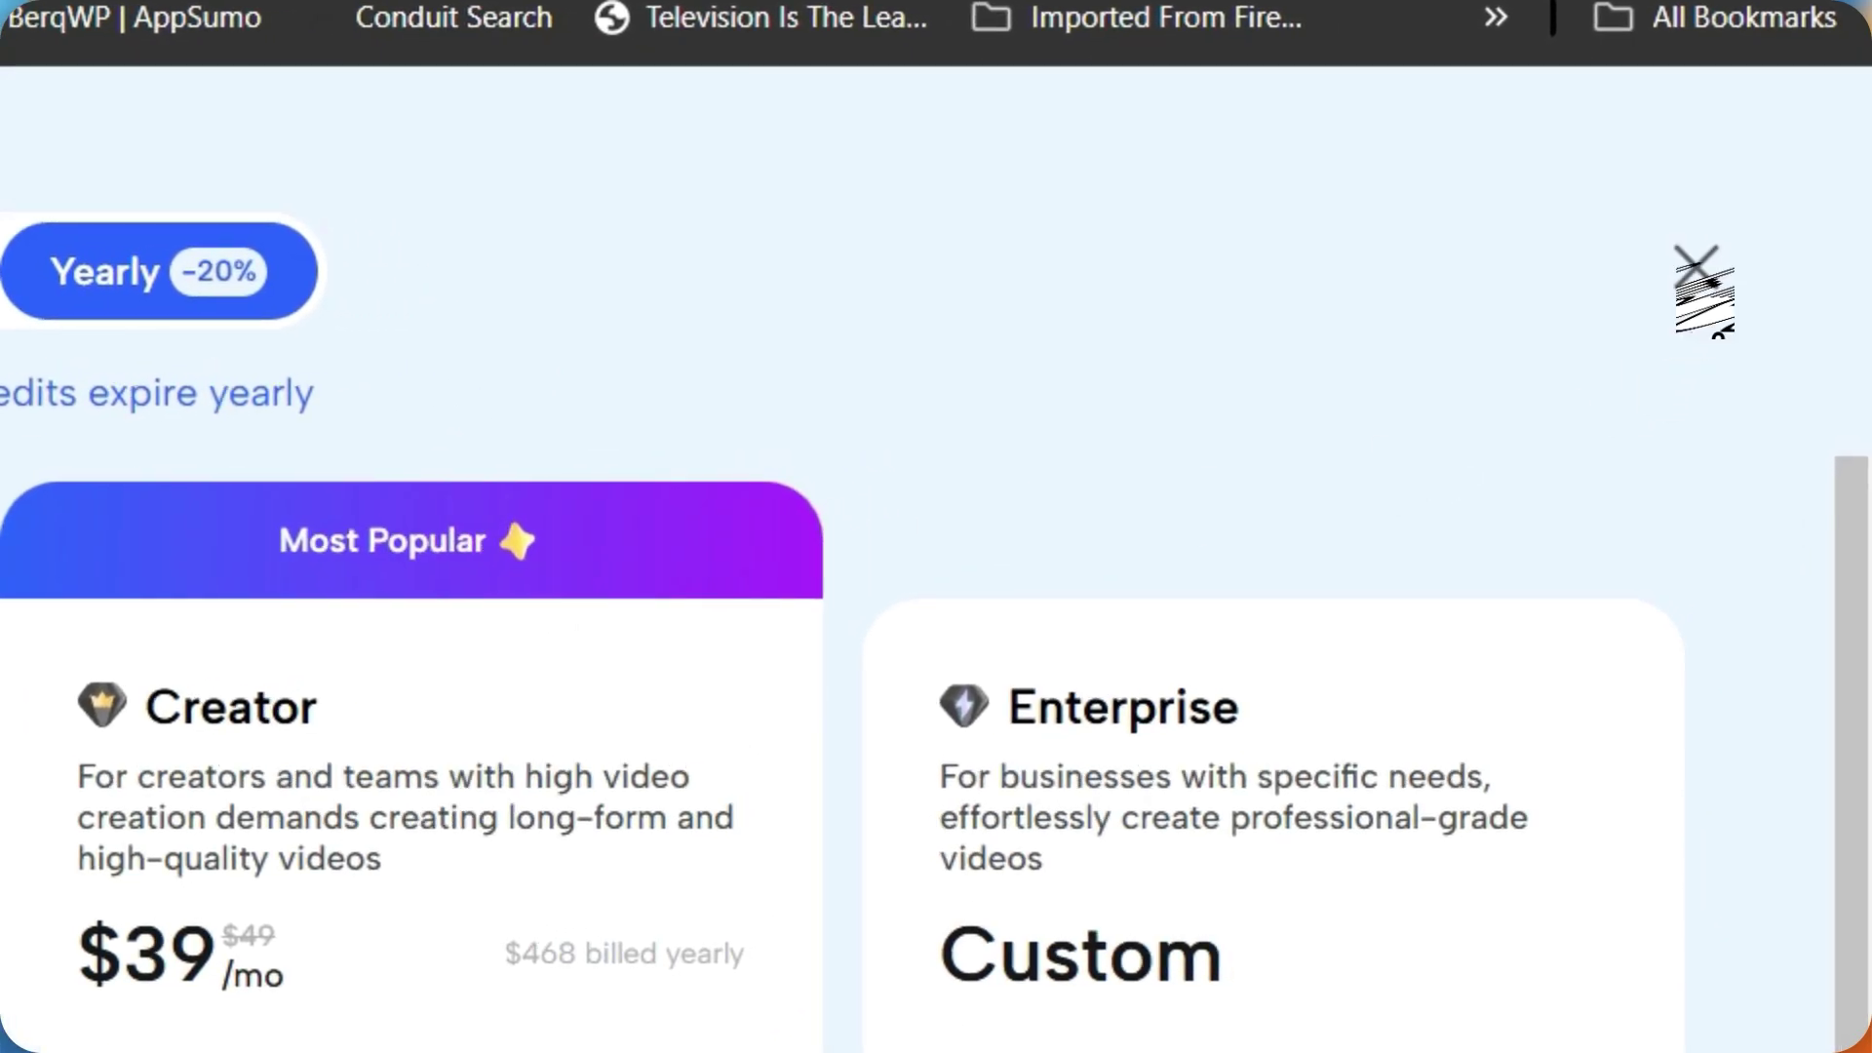
pyautogui.click(1696, 265)
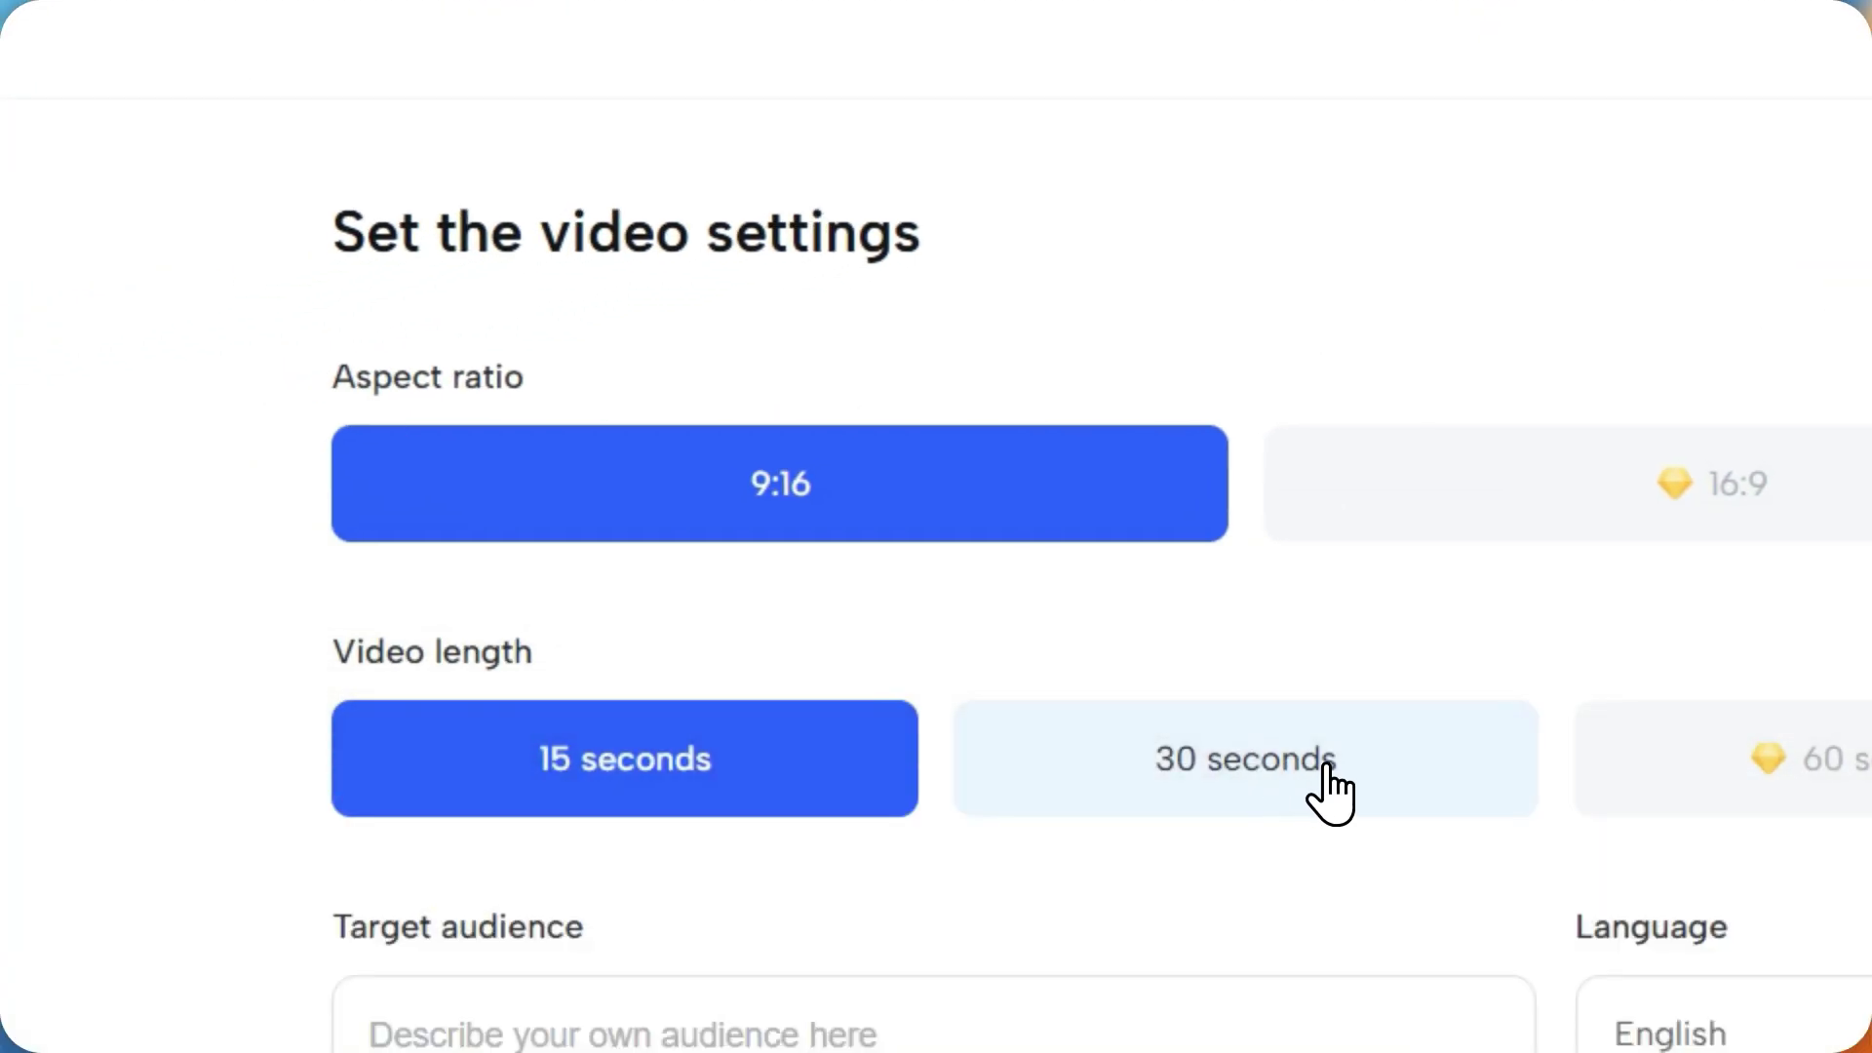
pyautogui.click(1327, 770)
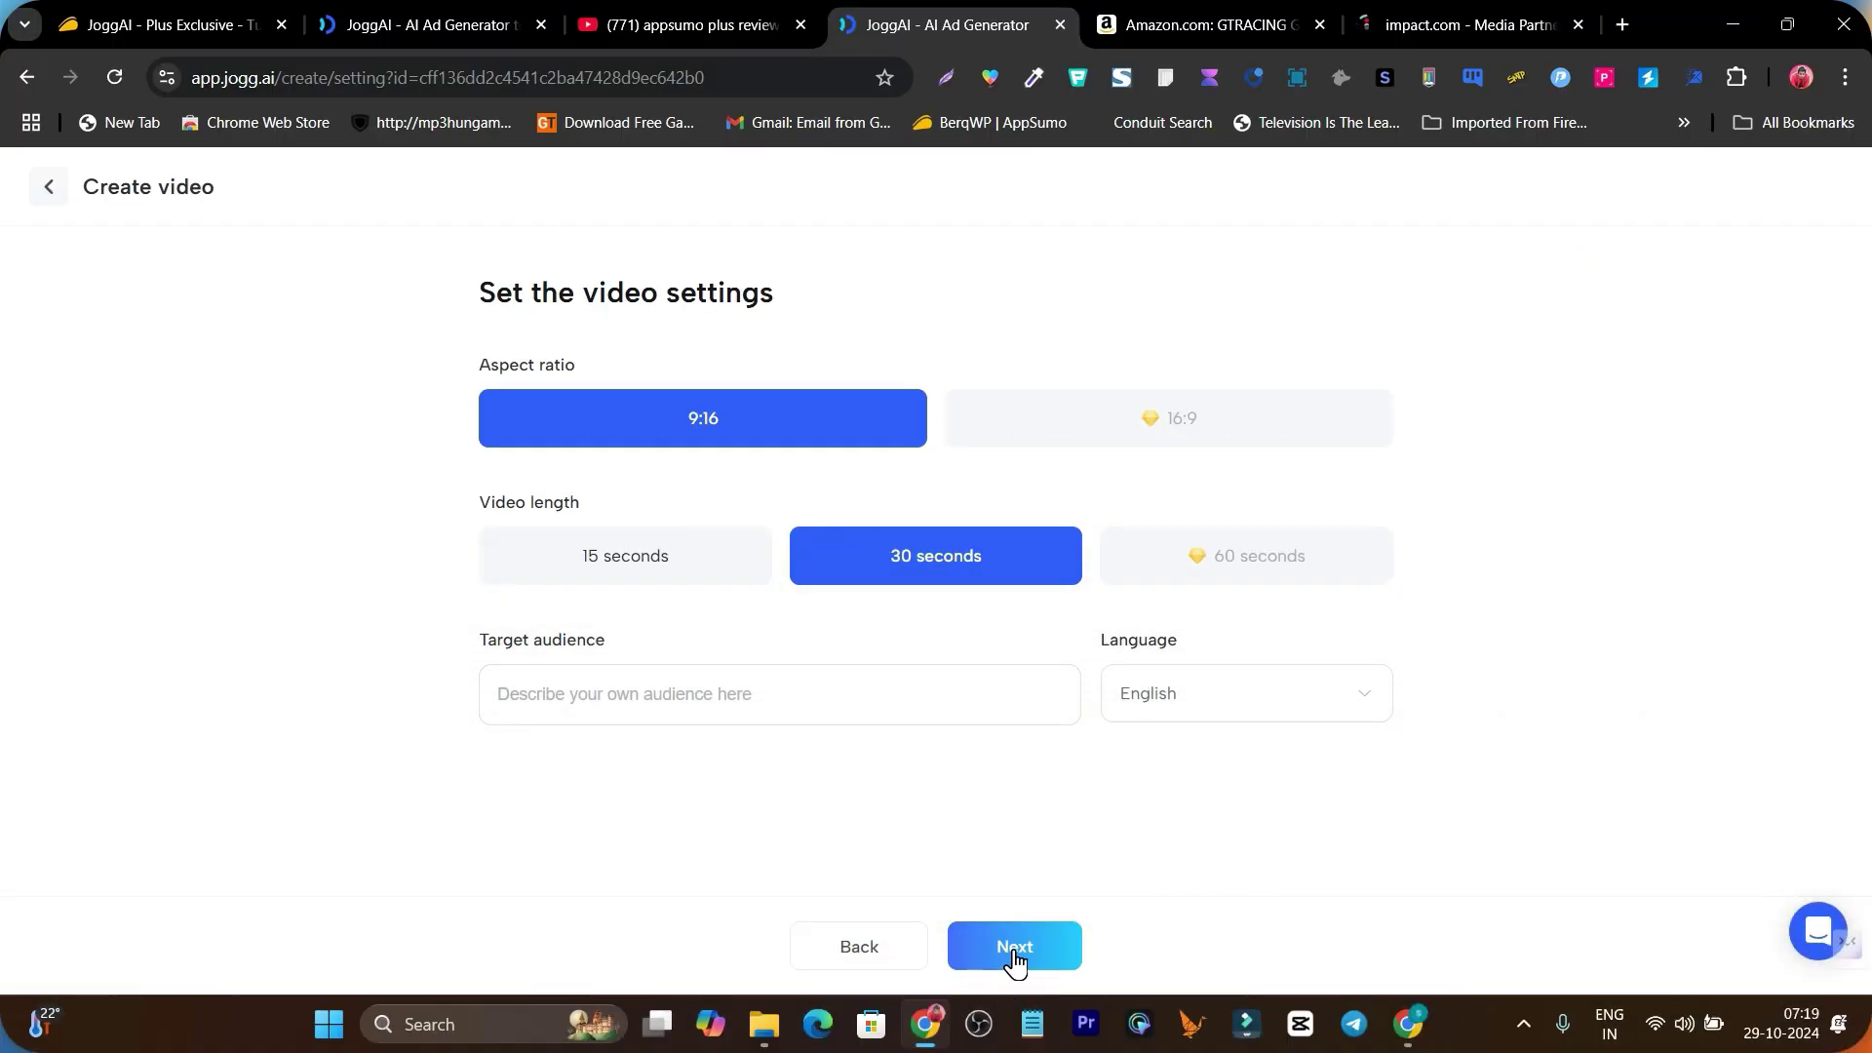
pyautogui.click(1014, 960)
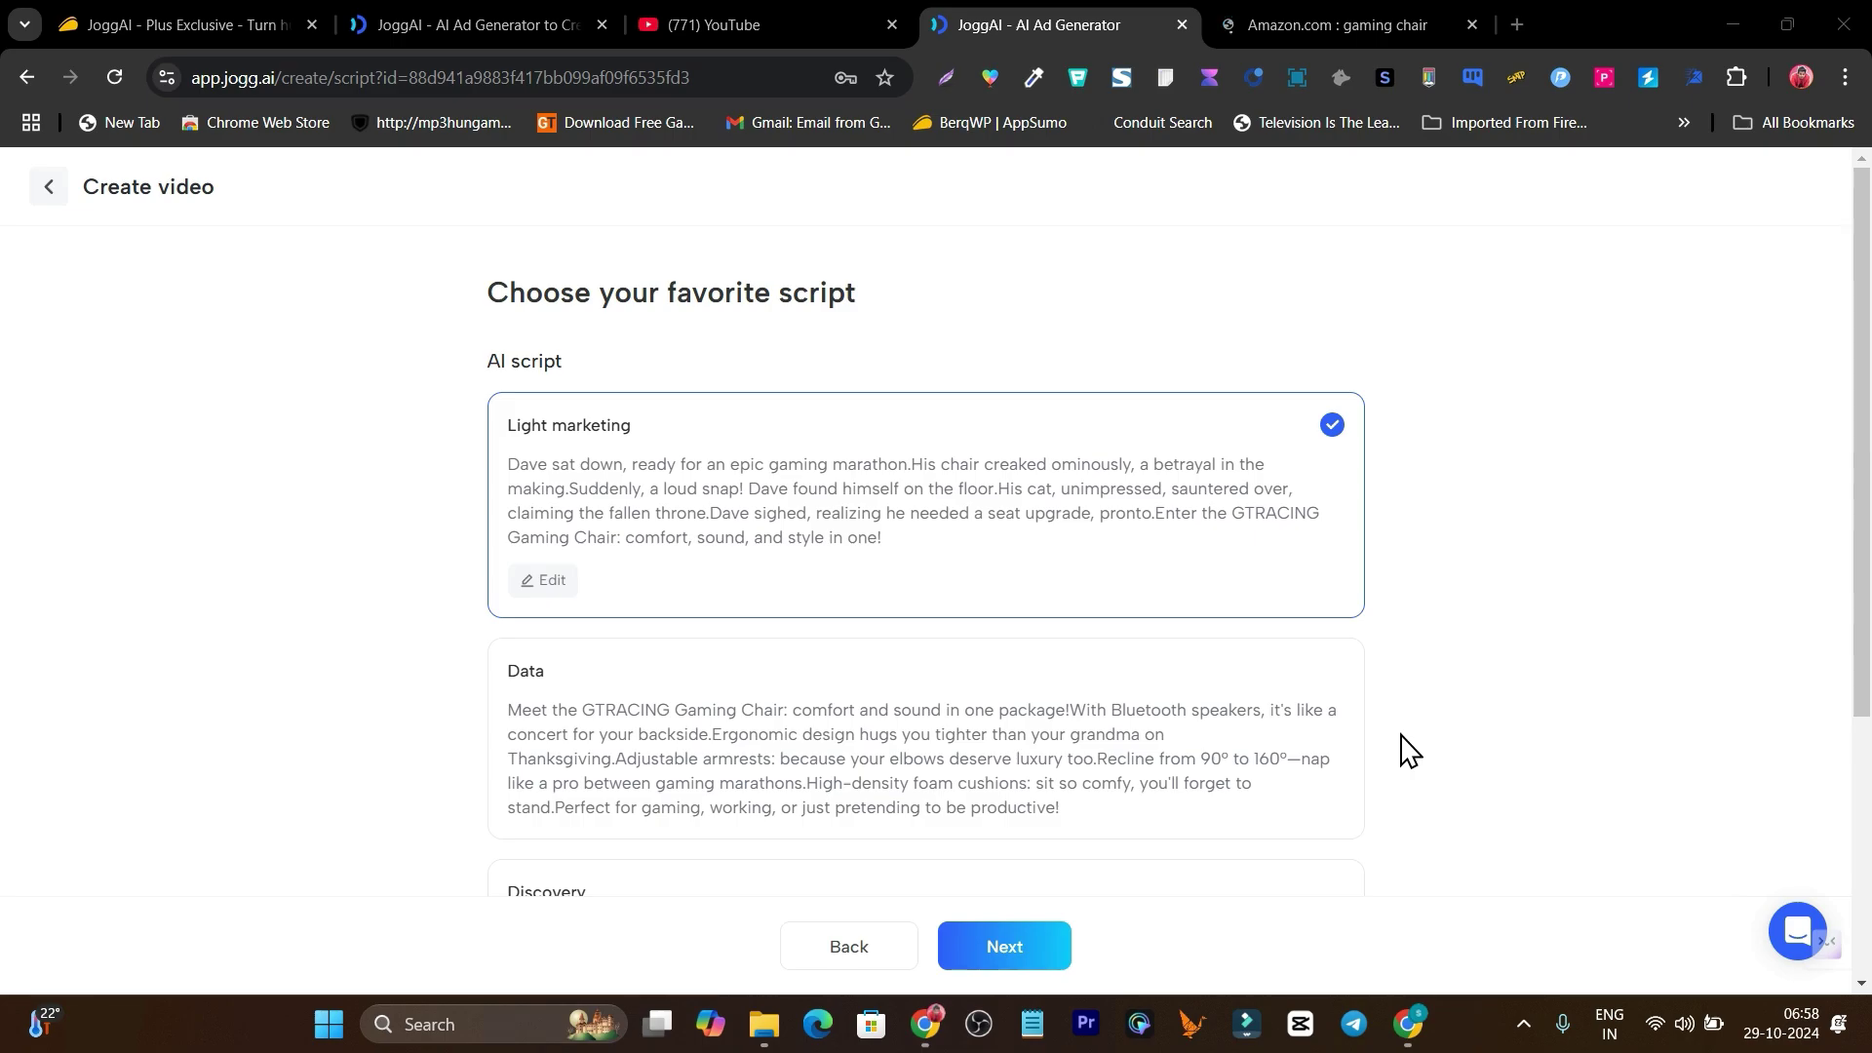
# Scroll through the AI-written script cards to compare them
pyautogui.scroll(-2, 1409, 751)
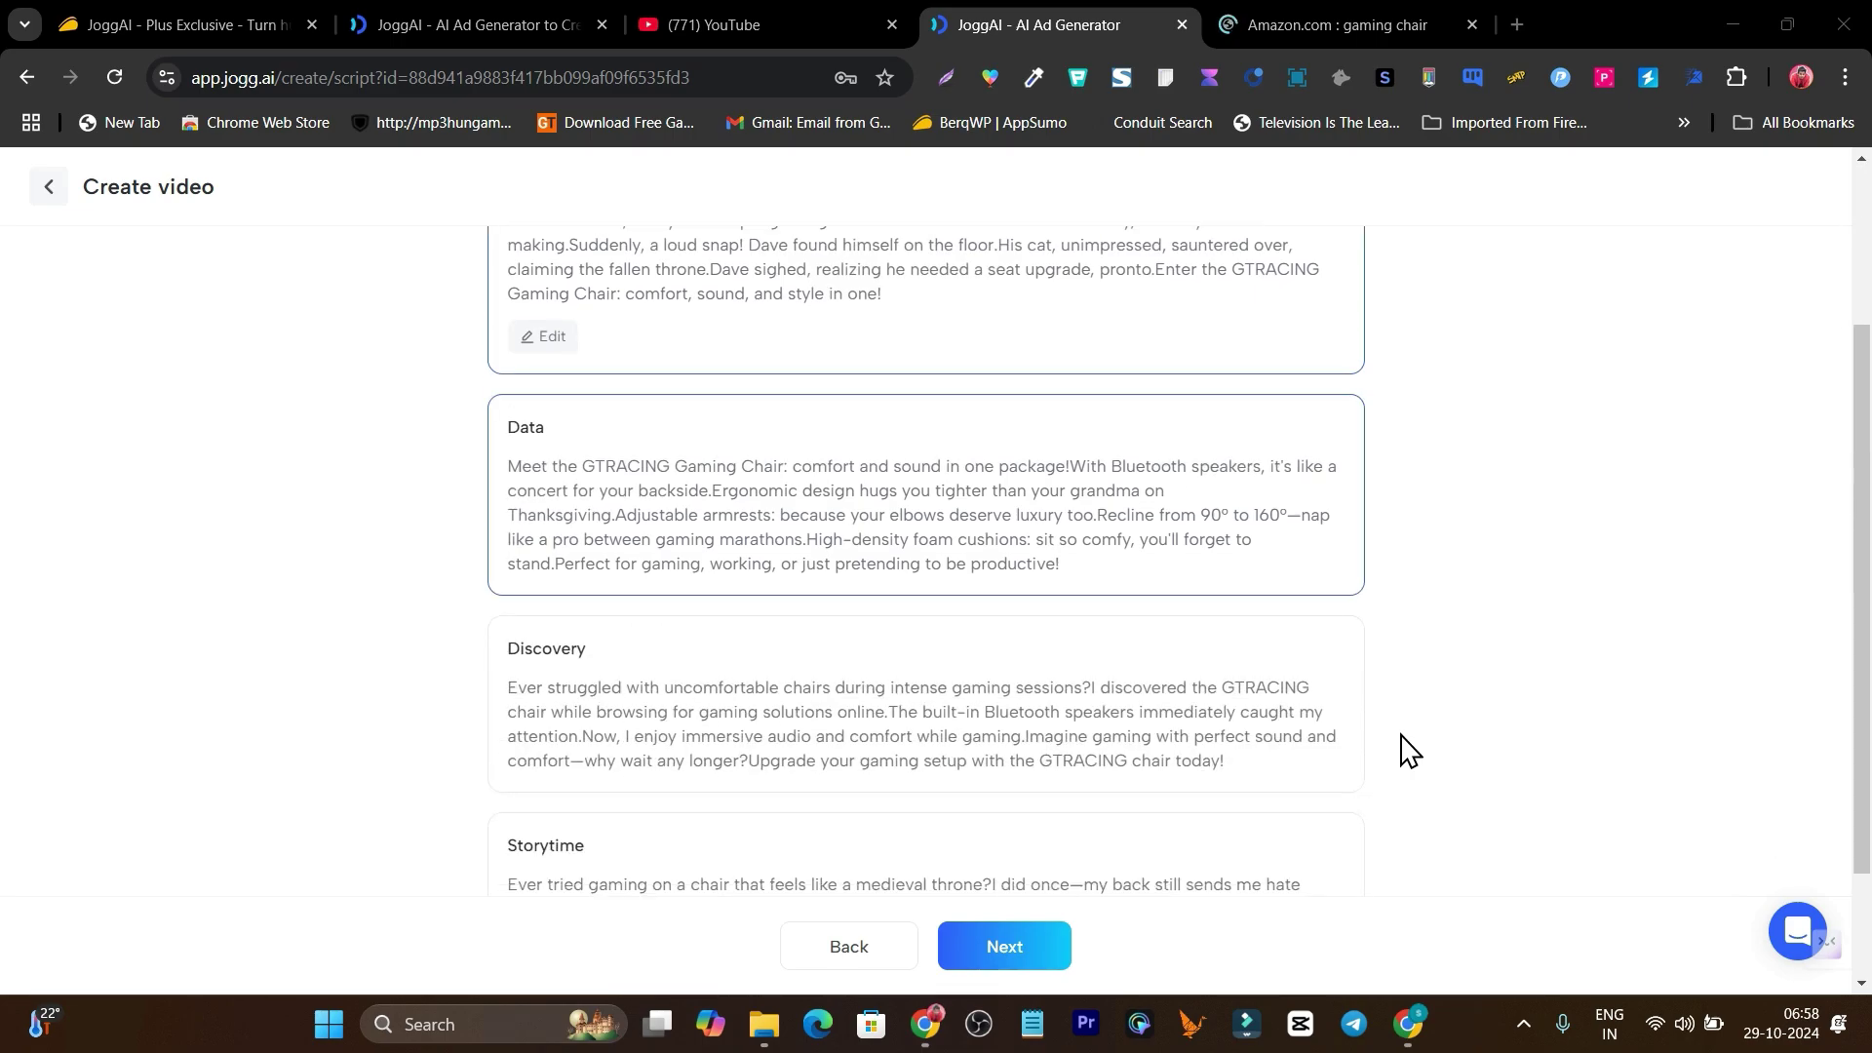
pyautogui.scroll(-2, 1409, 751)
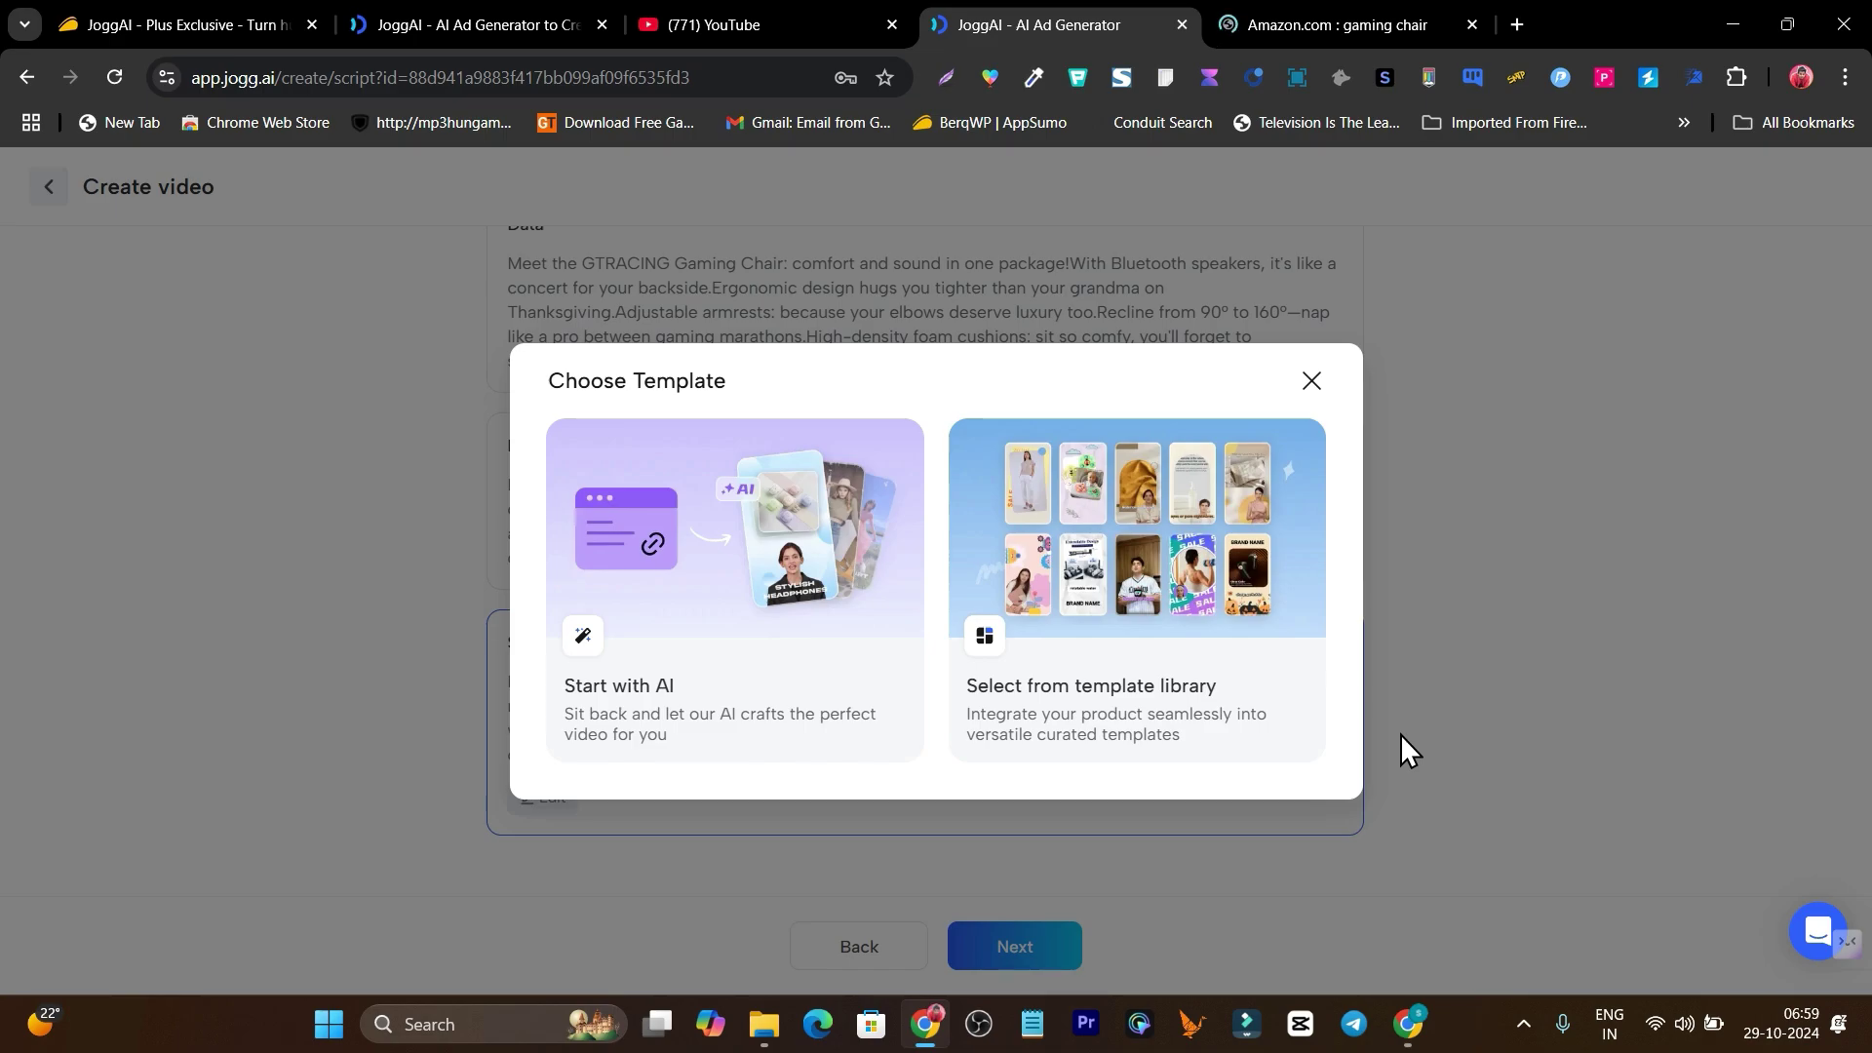
# Opt to pick from the template library and browse the available templates
pyautogui.click(1400, 737)
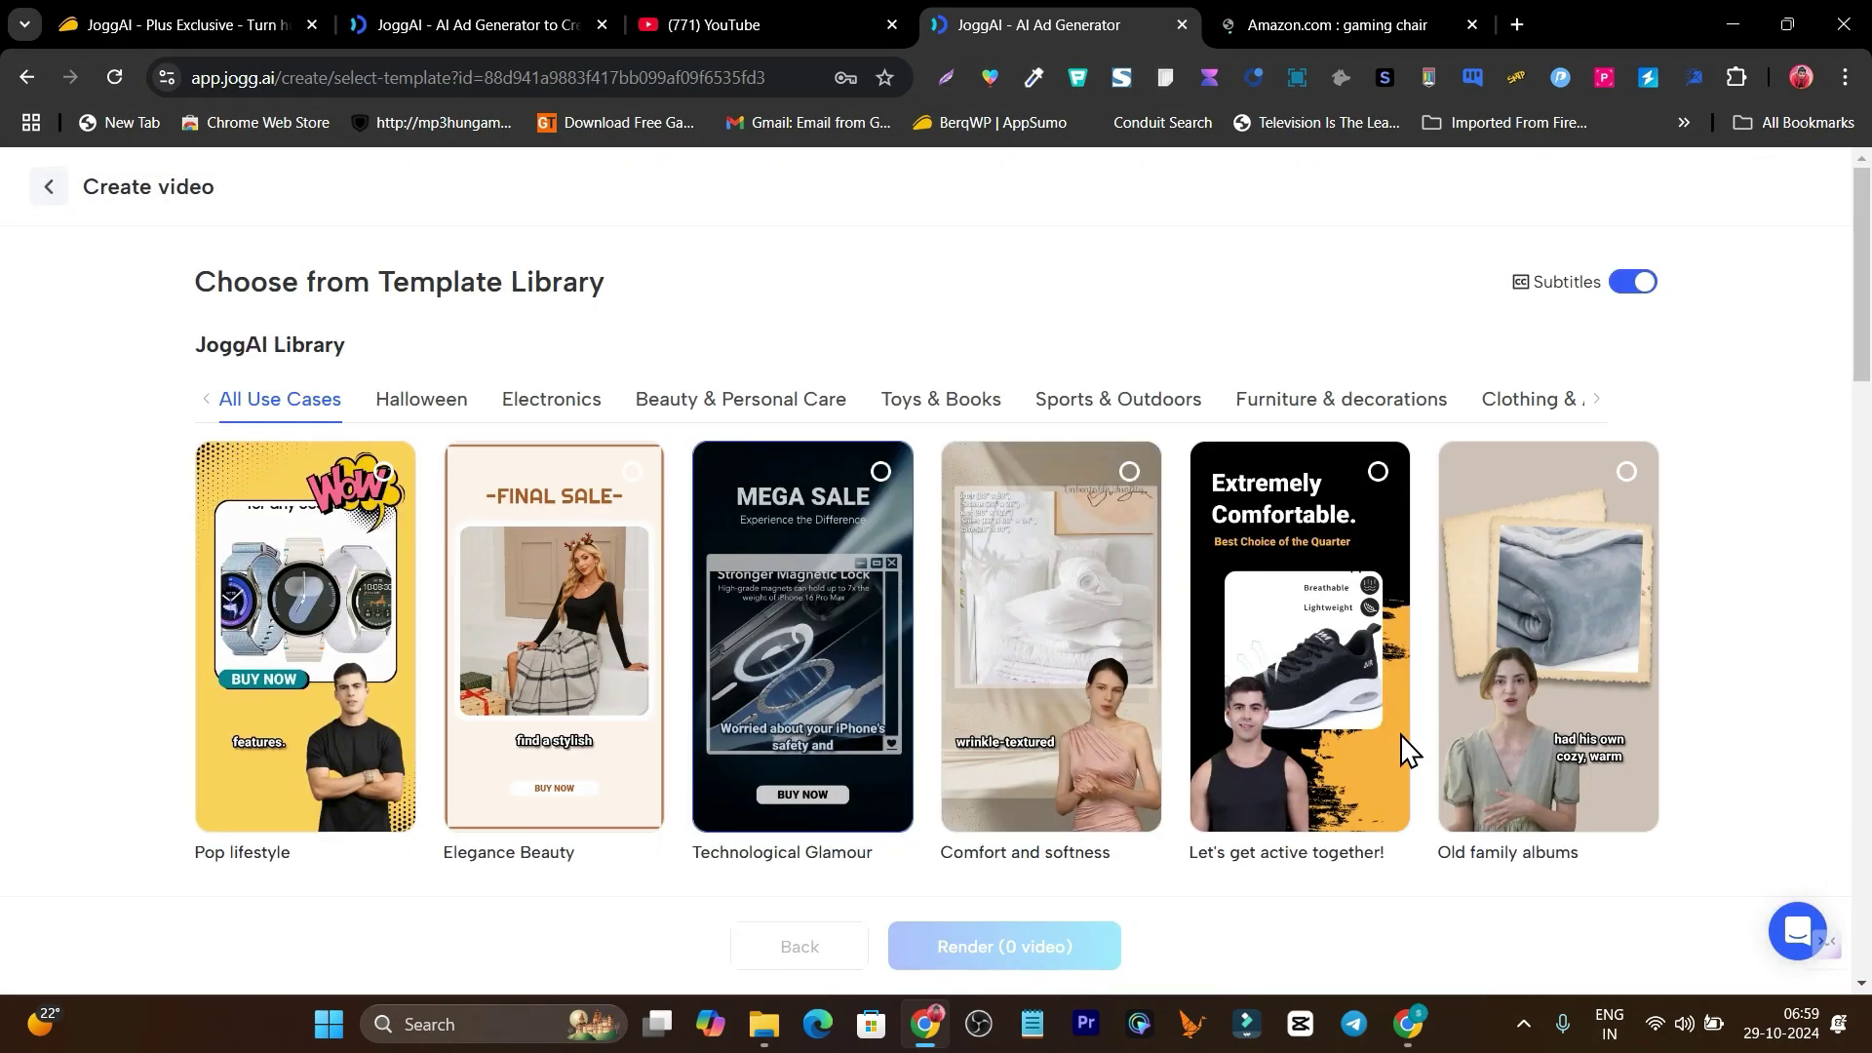
pyautogui.scroll(-3, 1400, 735)
pyautogui.scroll(-15, 1401, 734)
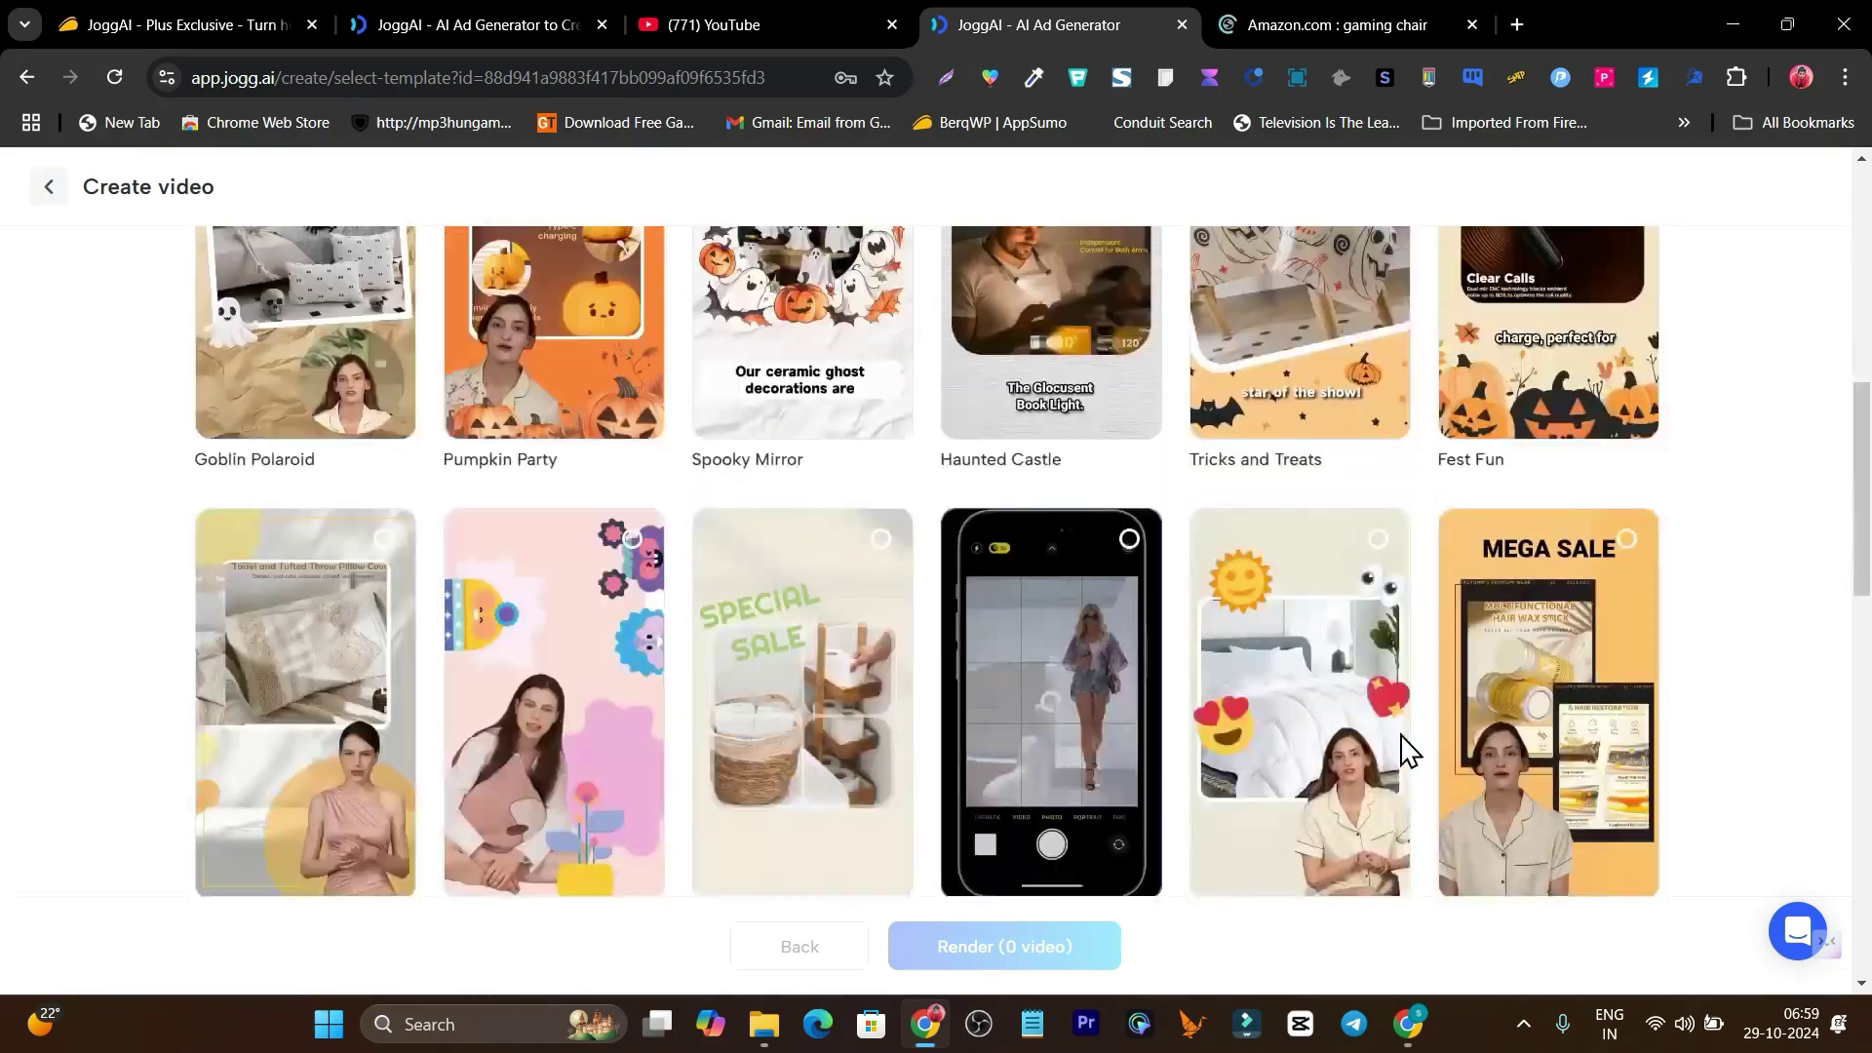
pyautogui.scroll(10, 1400, 734)
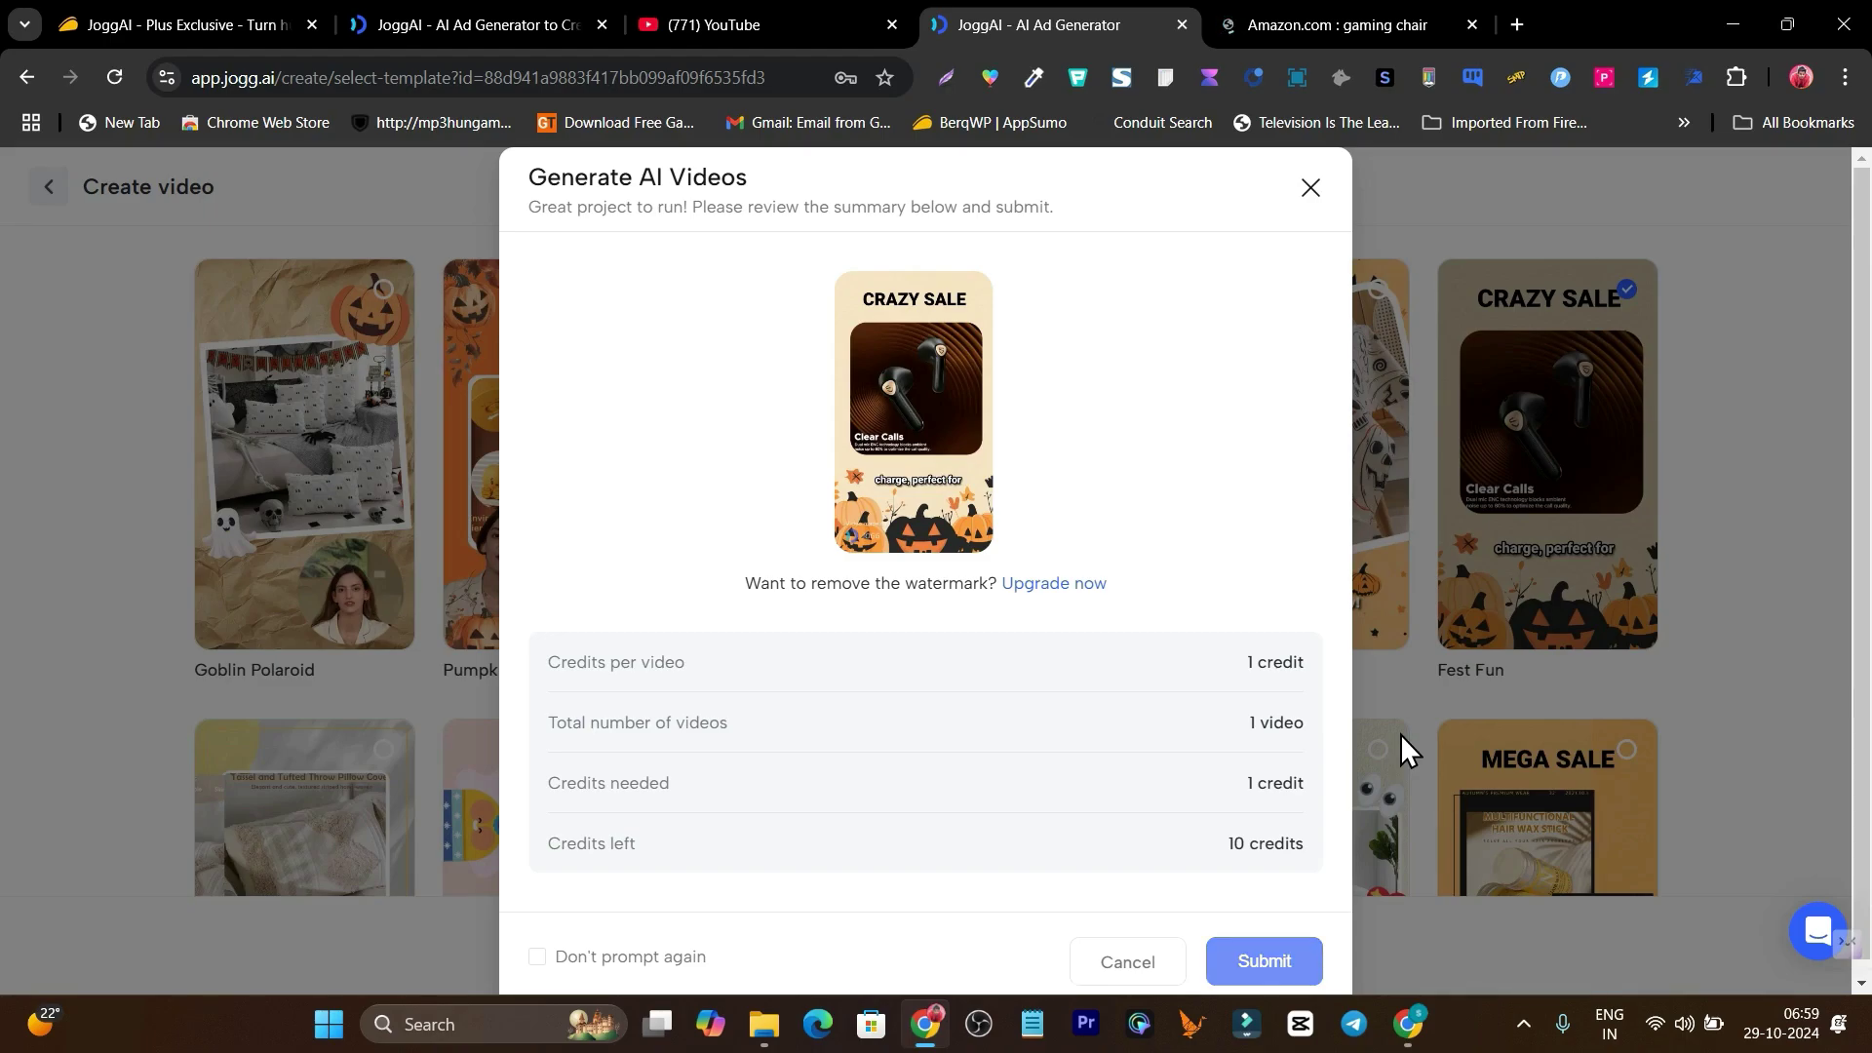
# Submit the gaming chair ad for rendering and close the finished video preview
pyautogui.press('Return')
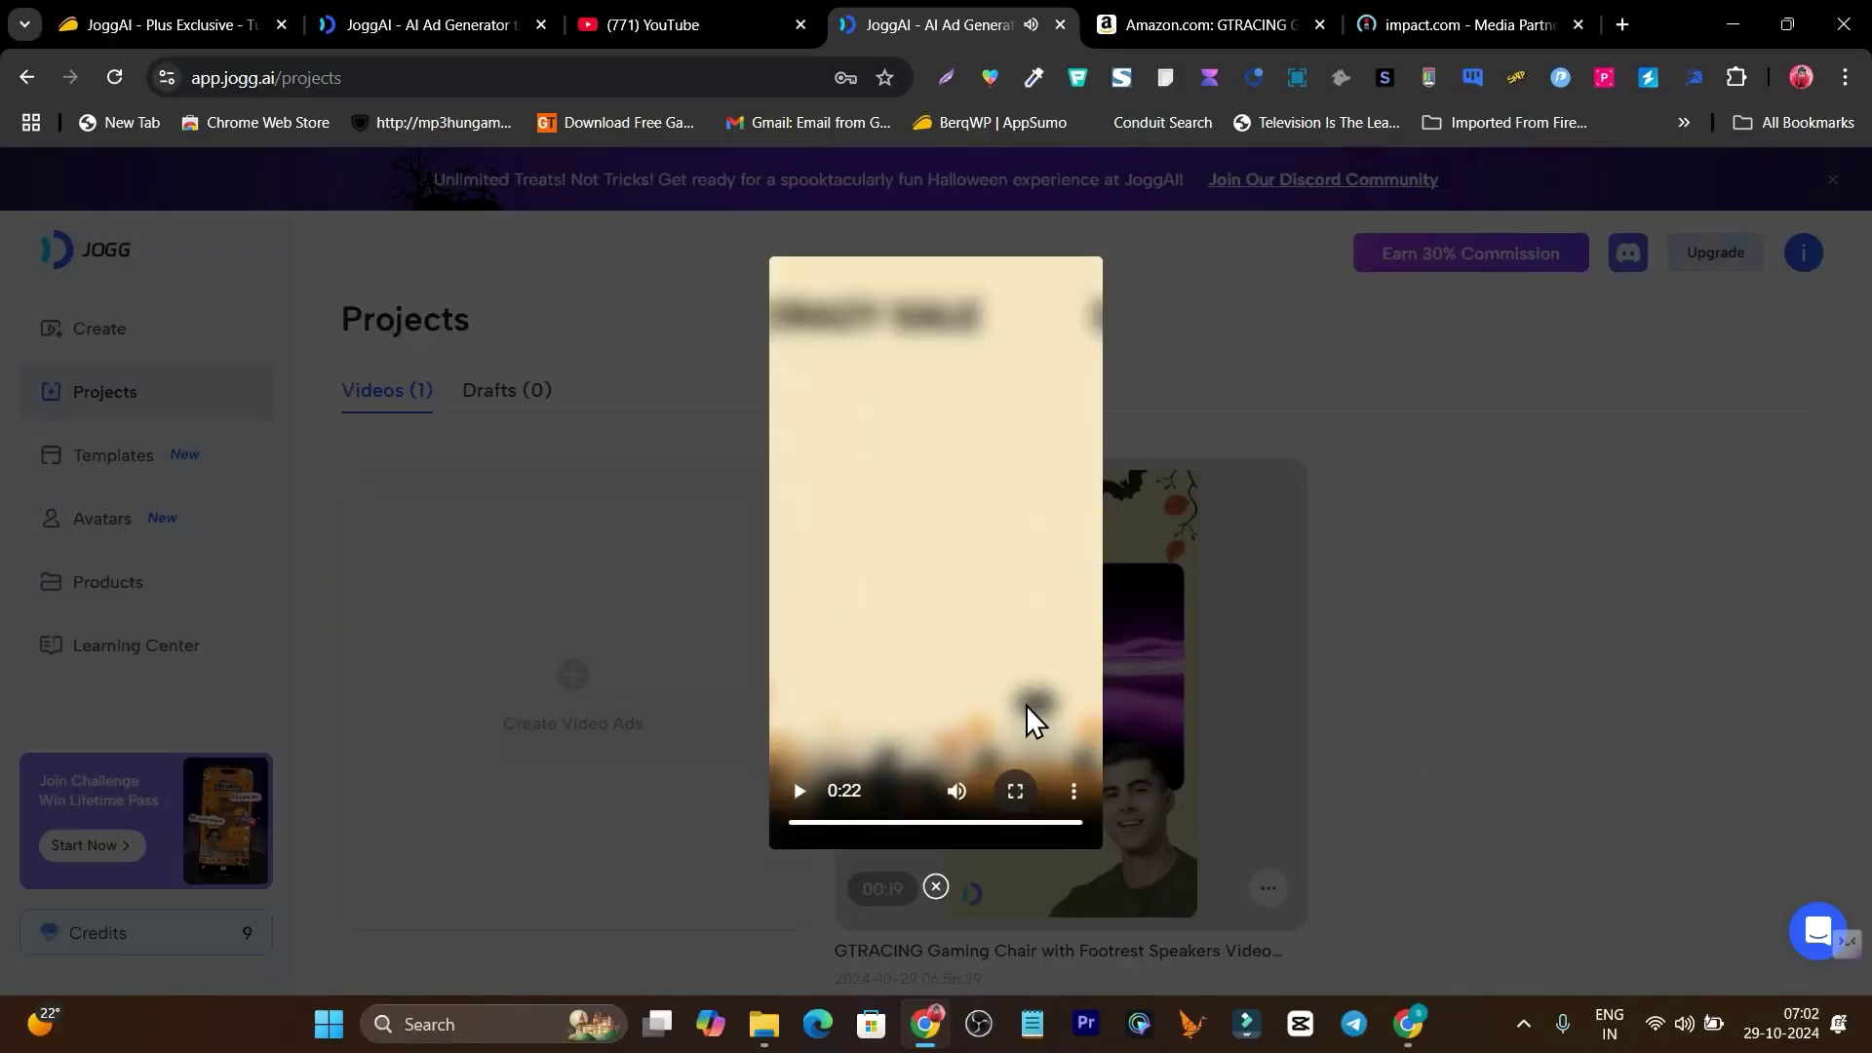
pyautogui.click(922, 960)
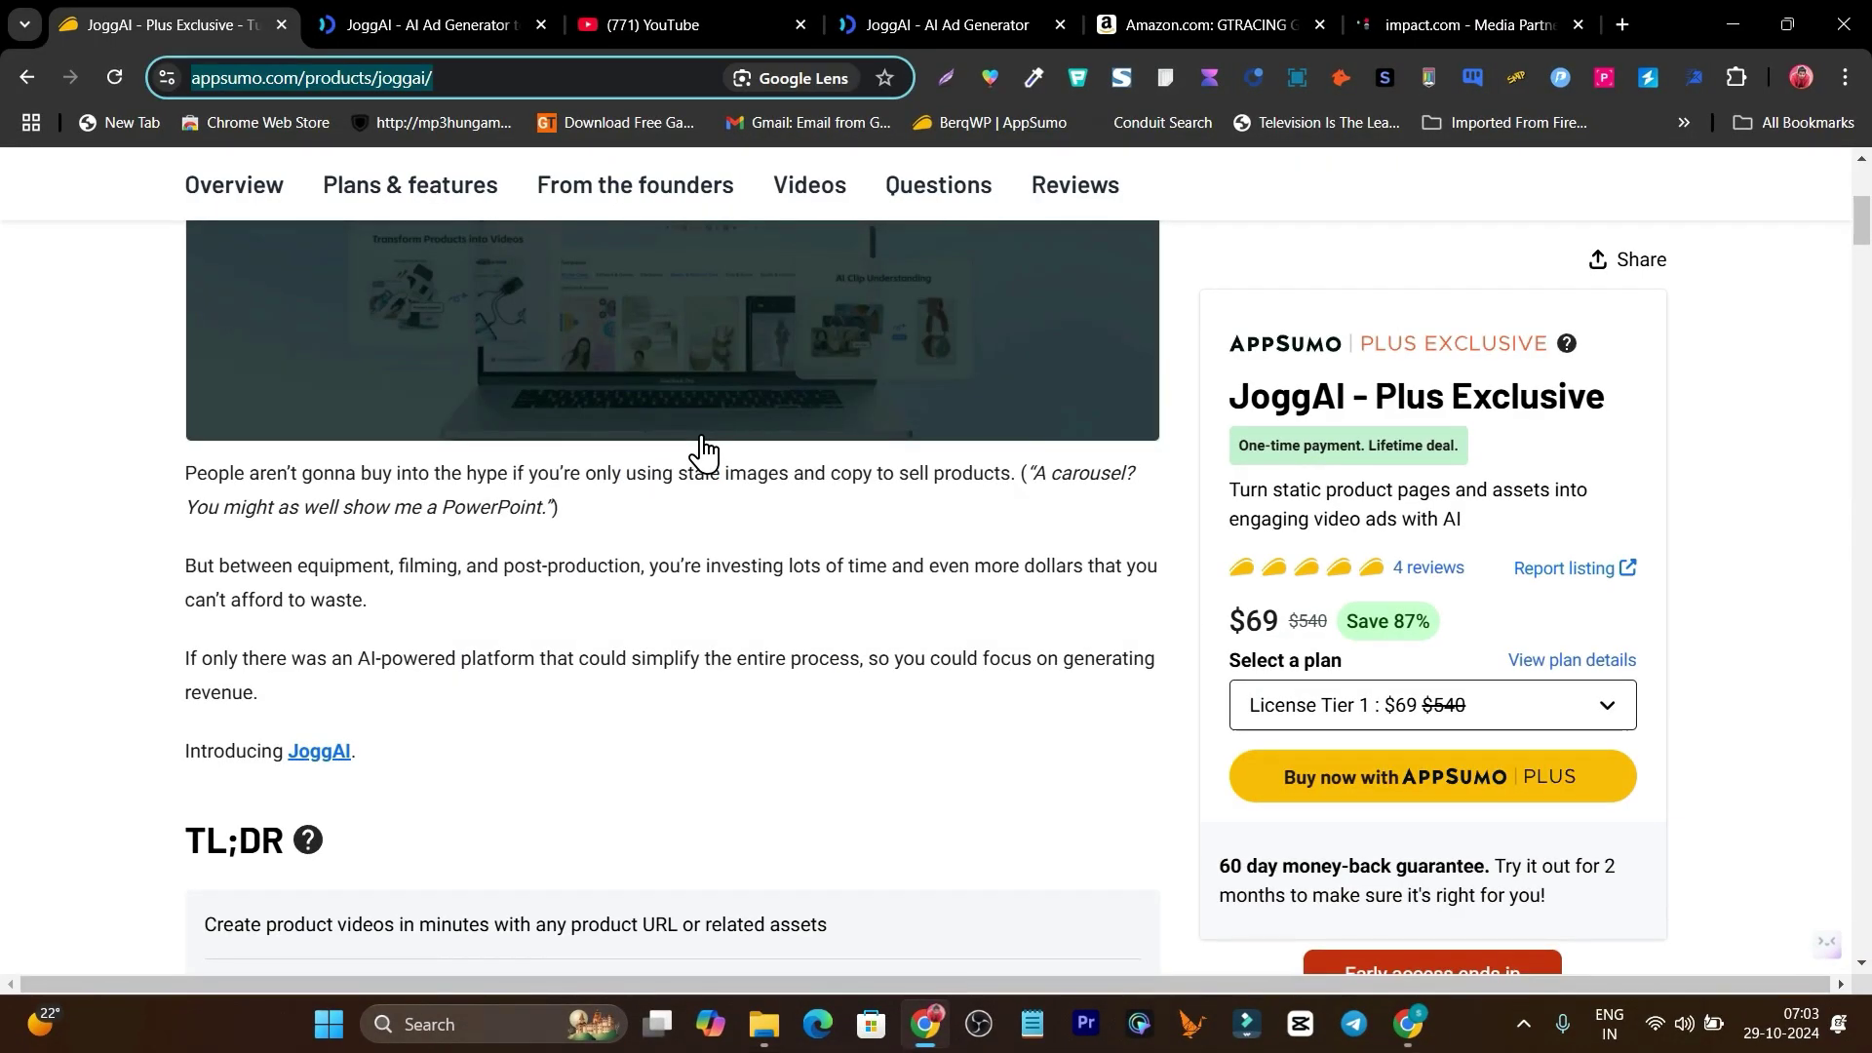
# Scroll the AppSumo JoggAI Plus Exclusive page to view the $69 License Tier 1 offer
pyautogui.scroll(3, 1236, 448)
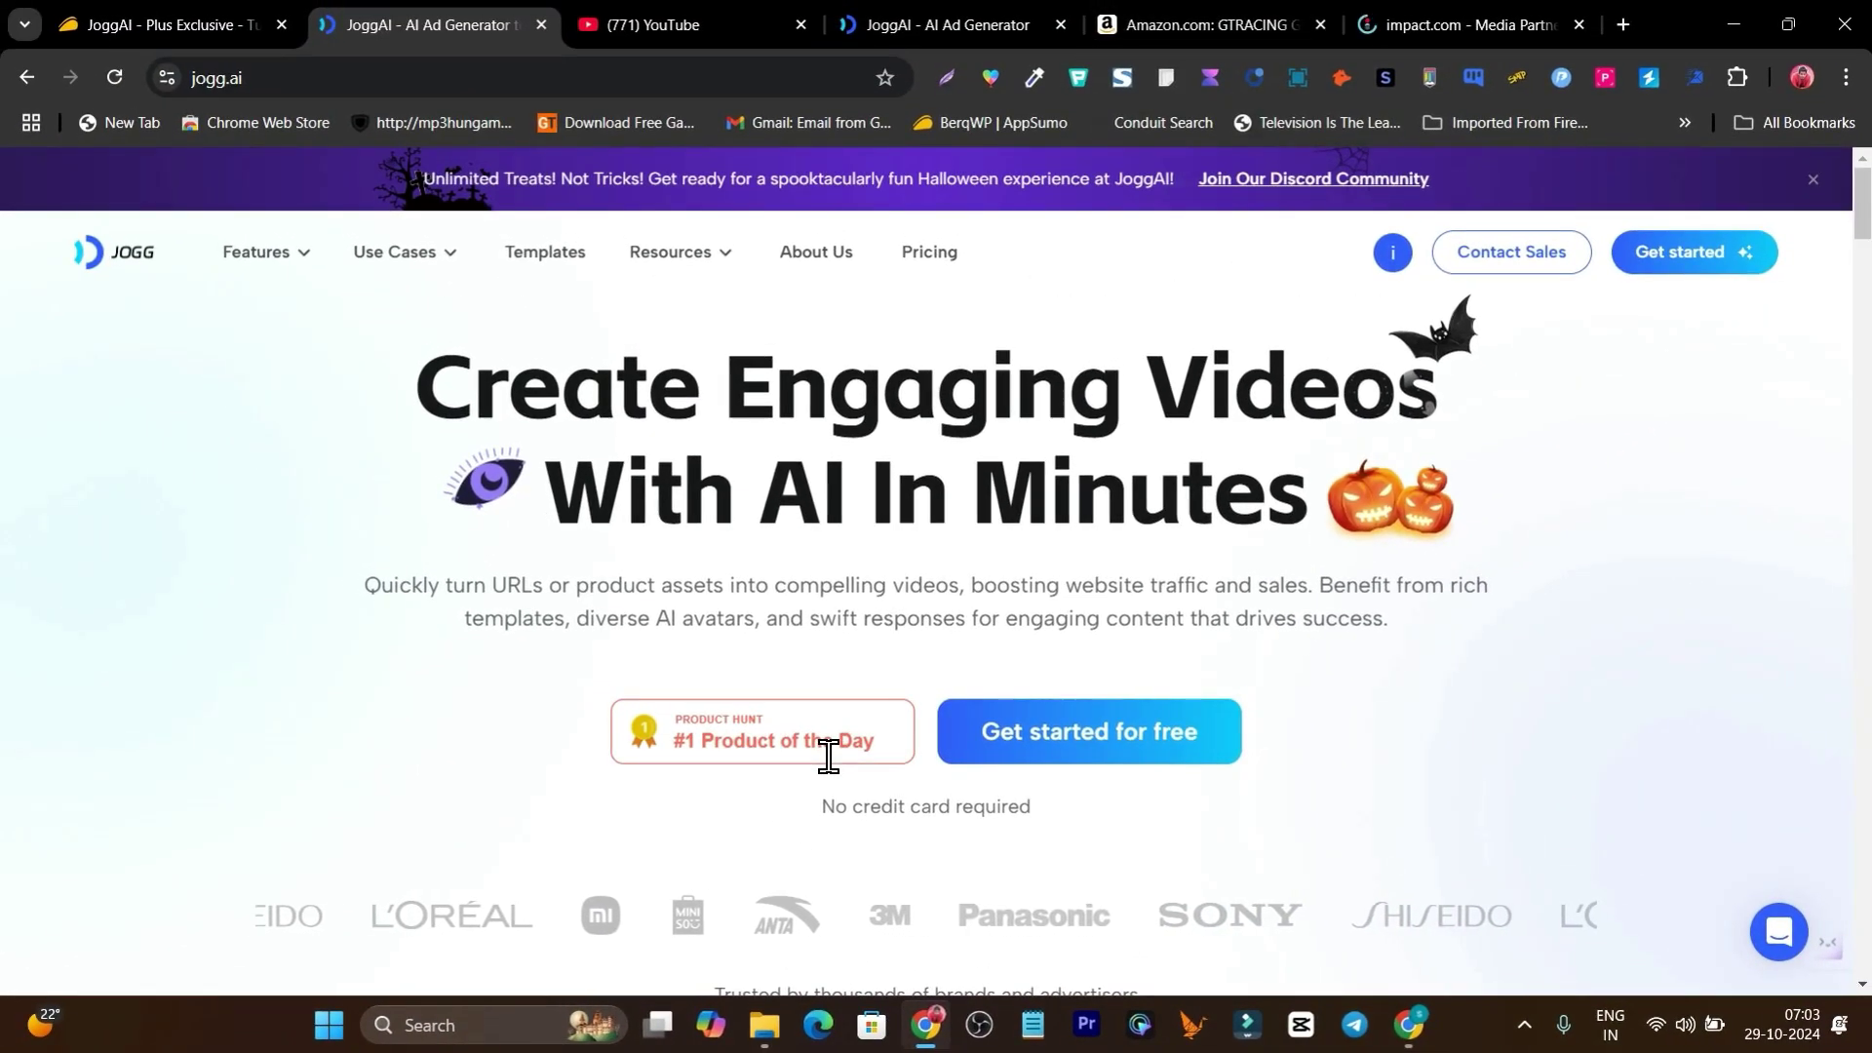
pyautogui.scroll(-3, 830, 756)
pyautogui.scroll(-3, 1018, 770)
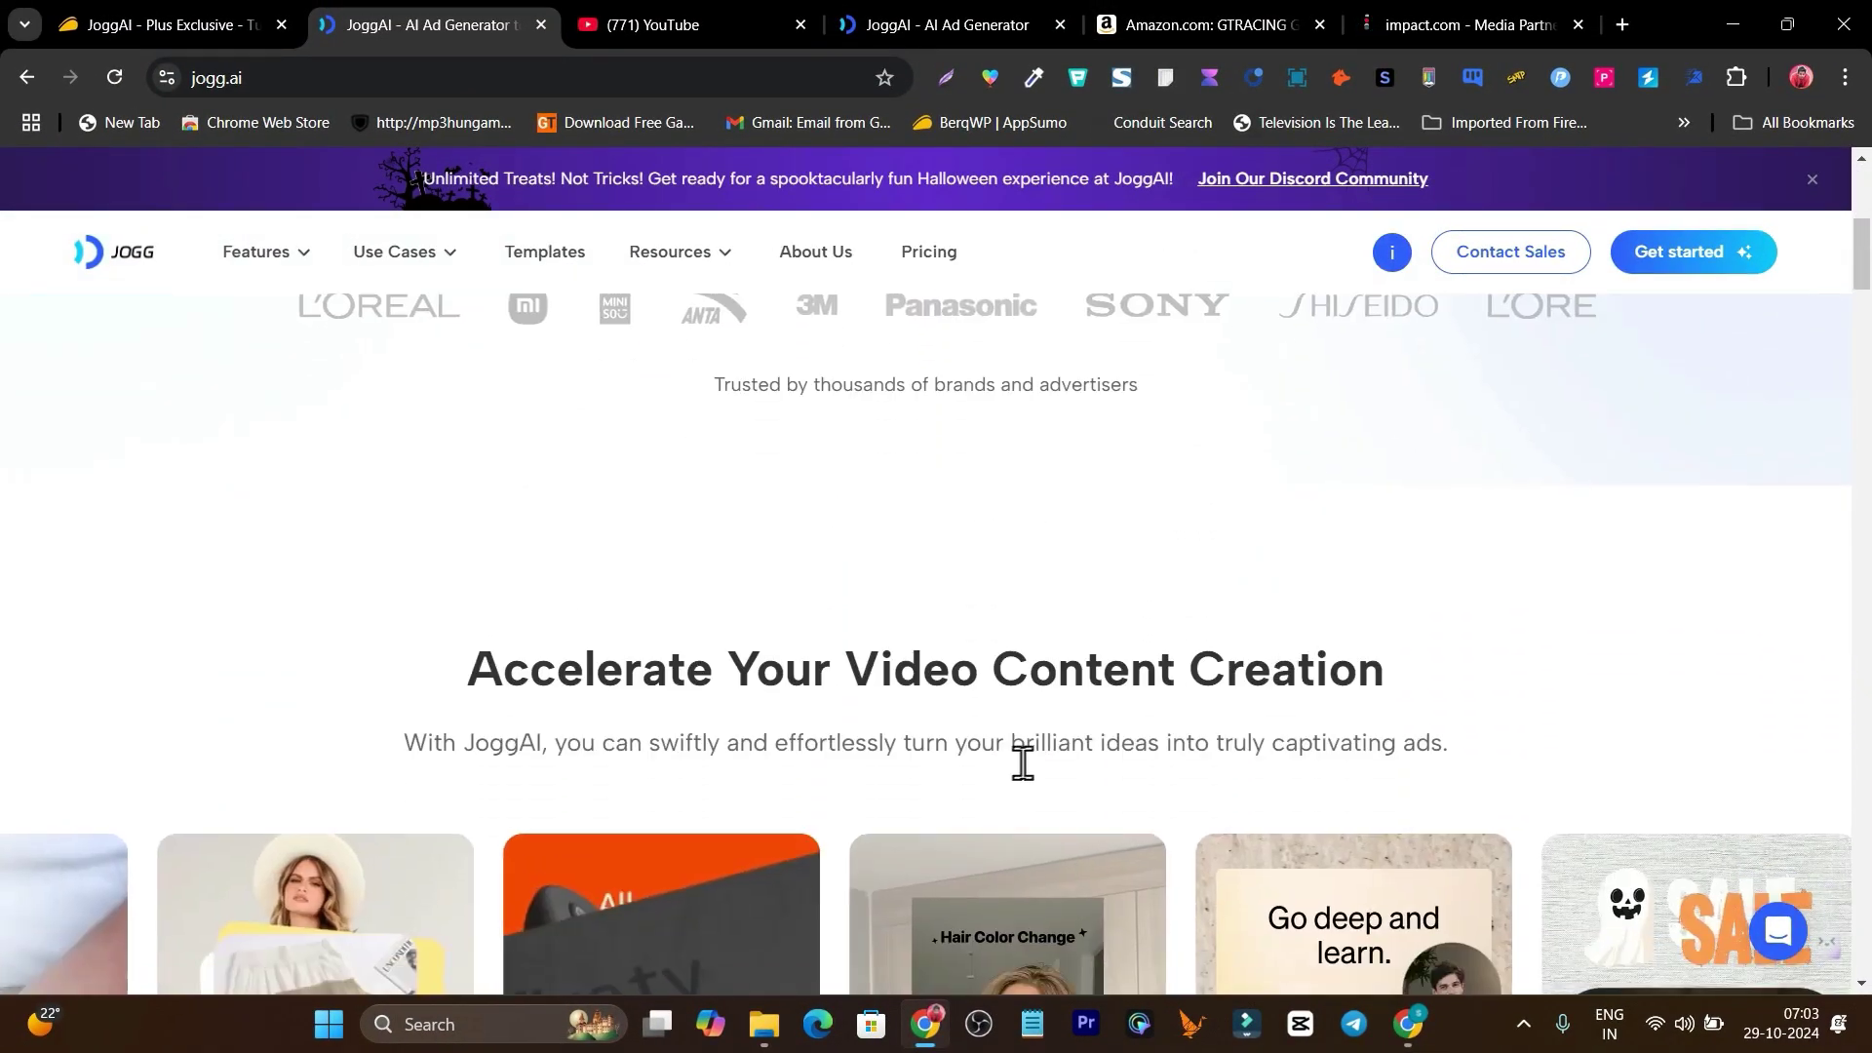
pyautogui.scroll(-3, 1555, 336)
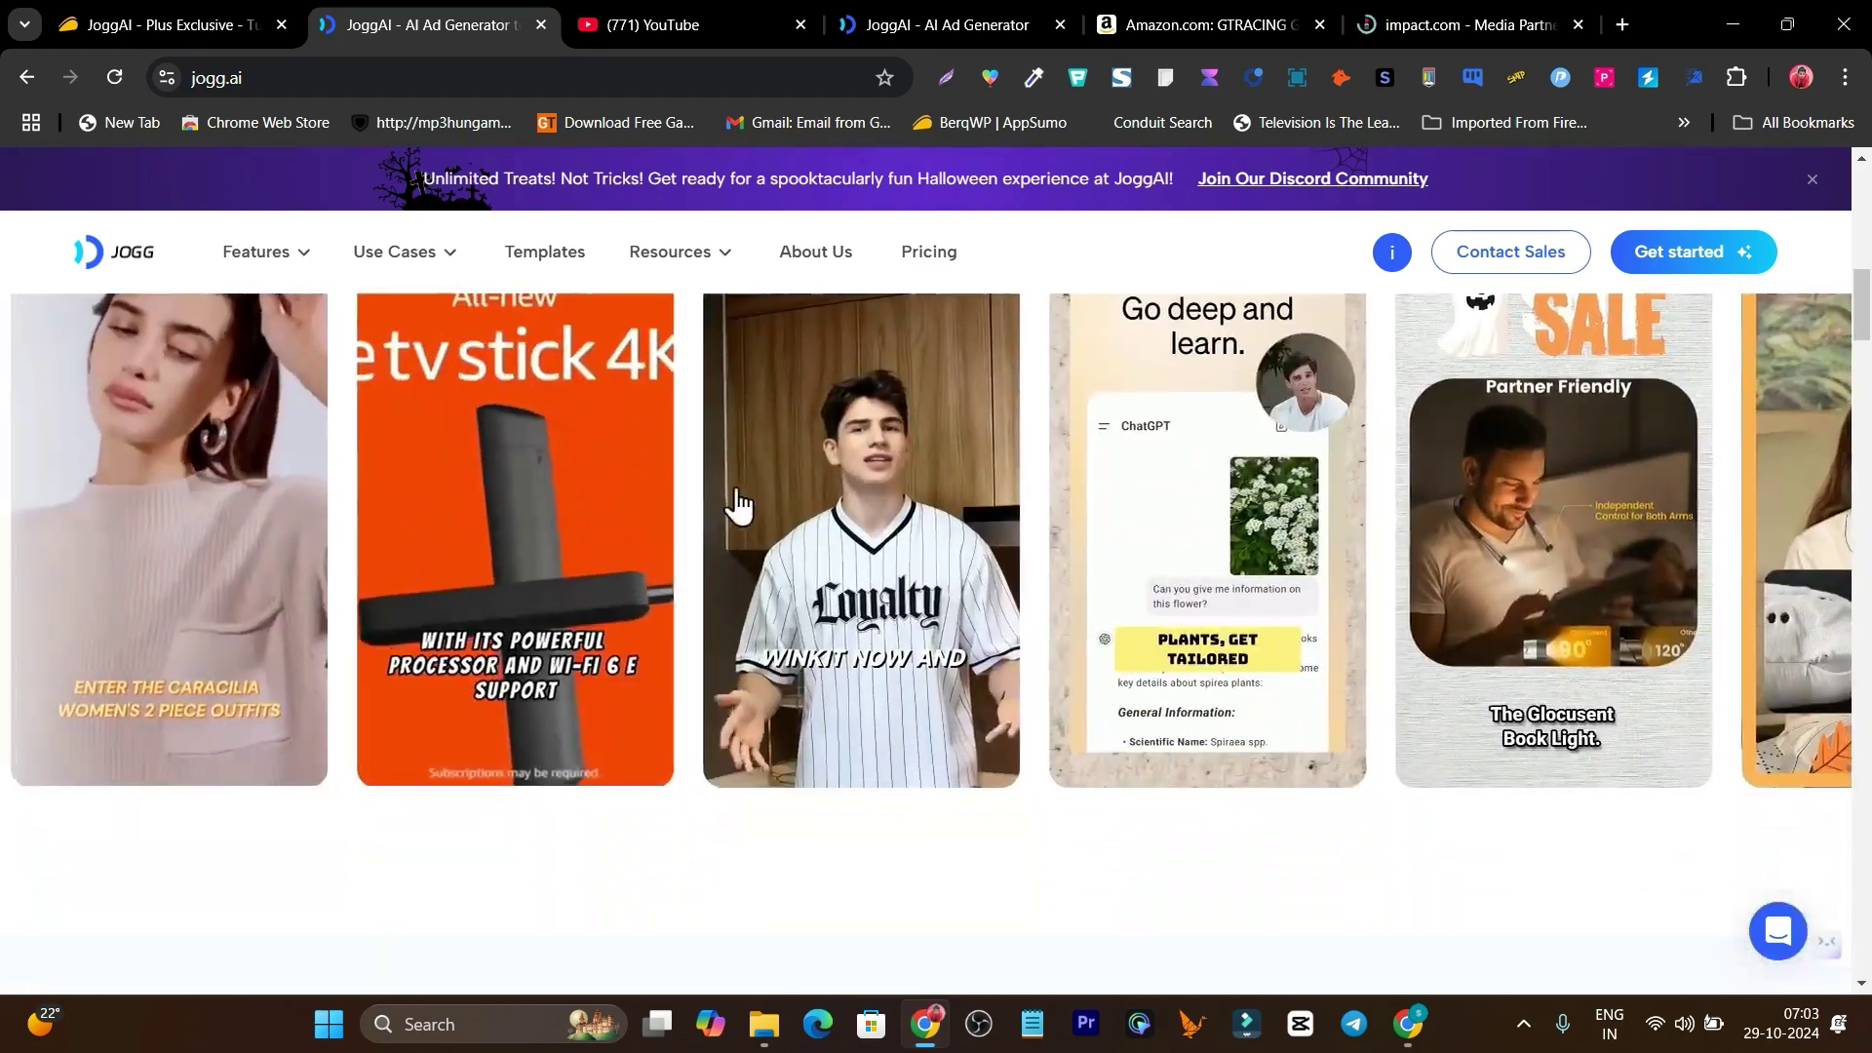
pyautogui.scroll(3, 510, 531)
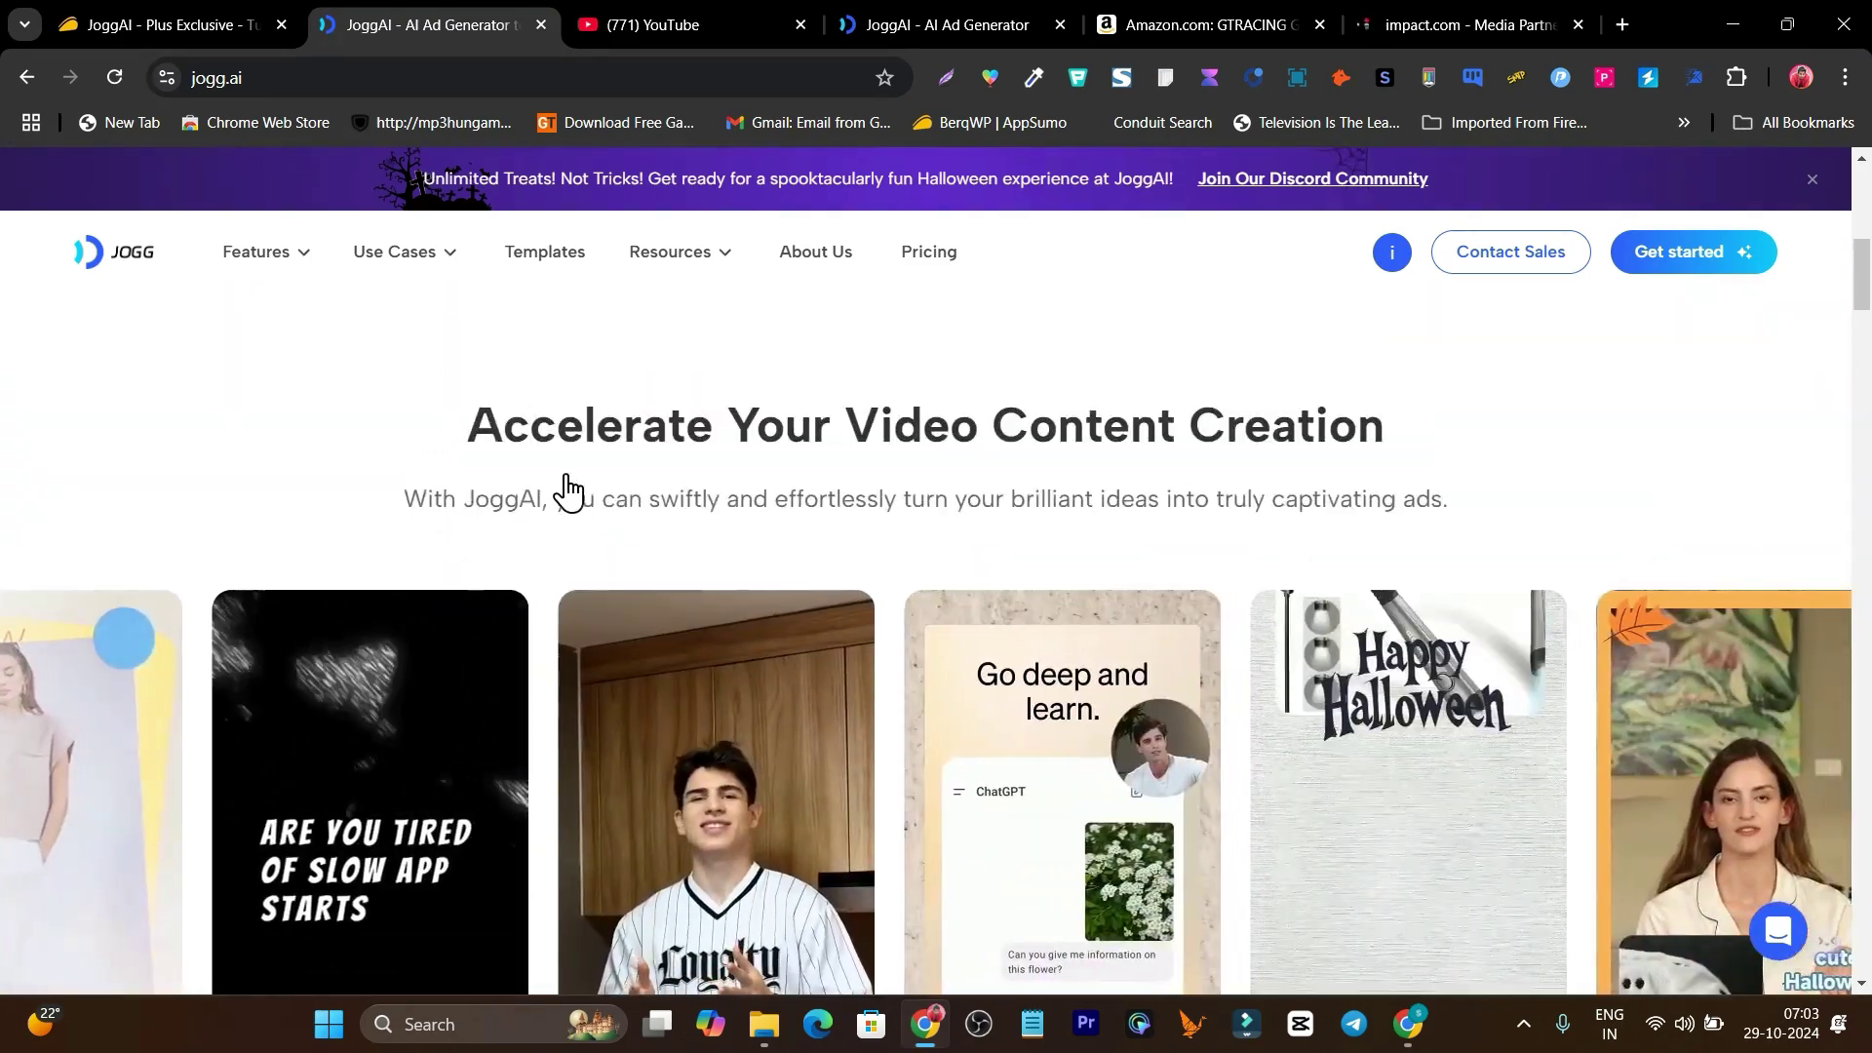
pyautogui.scroll(-2, 546, 468)
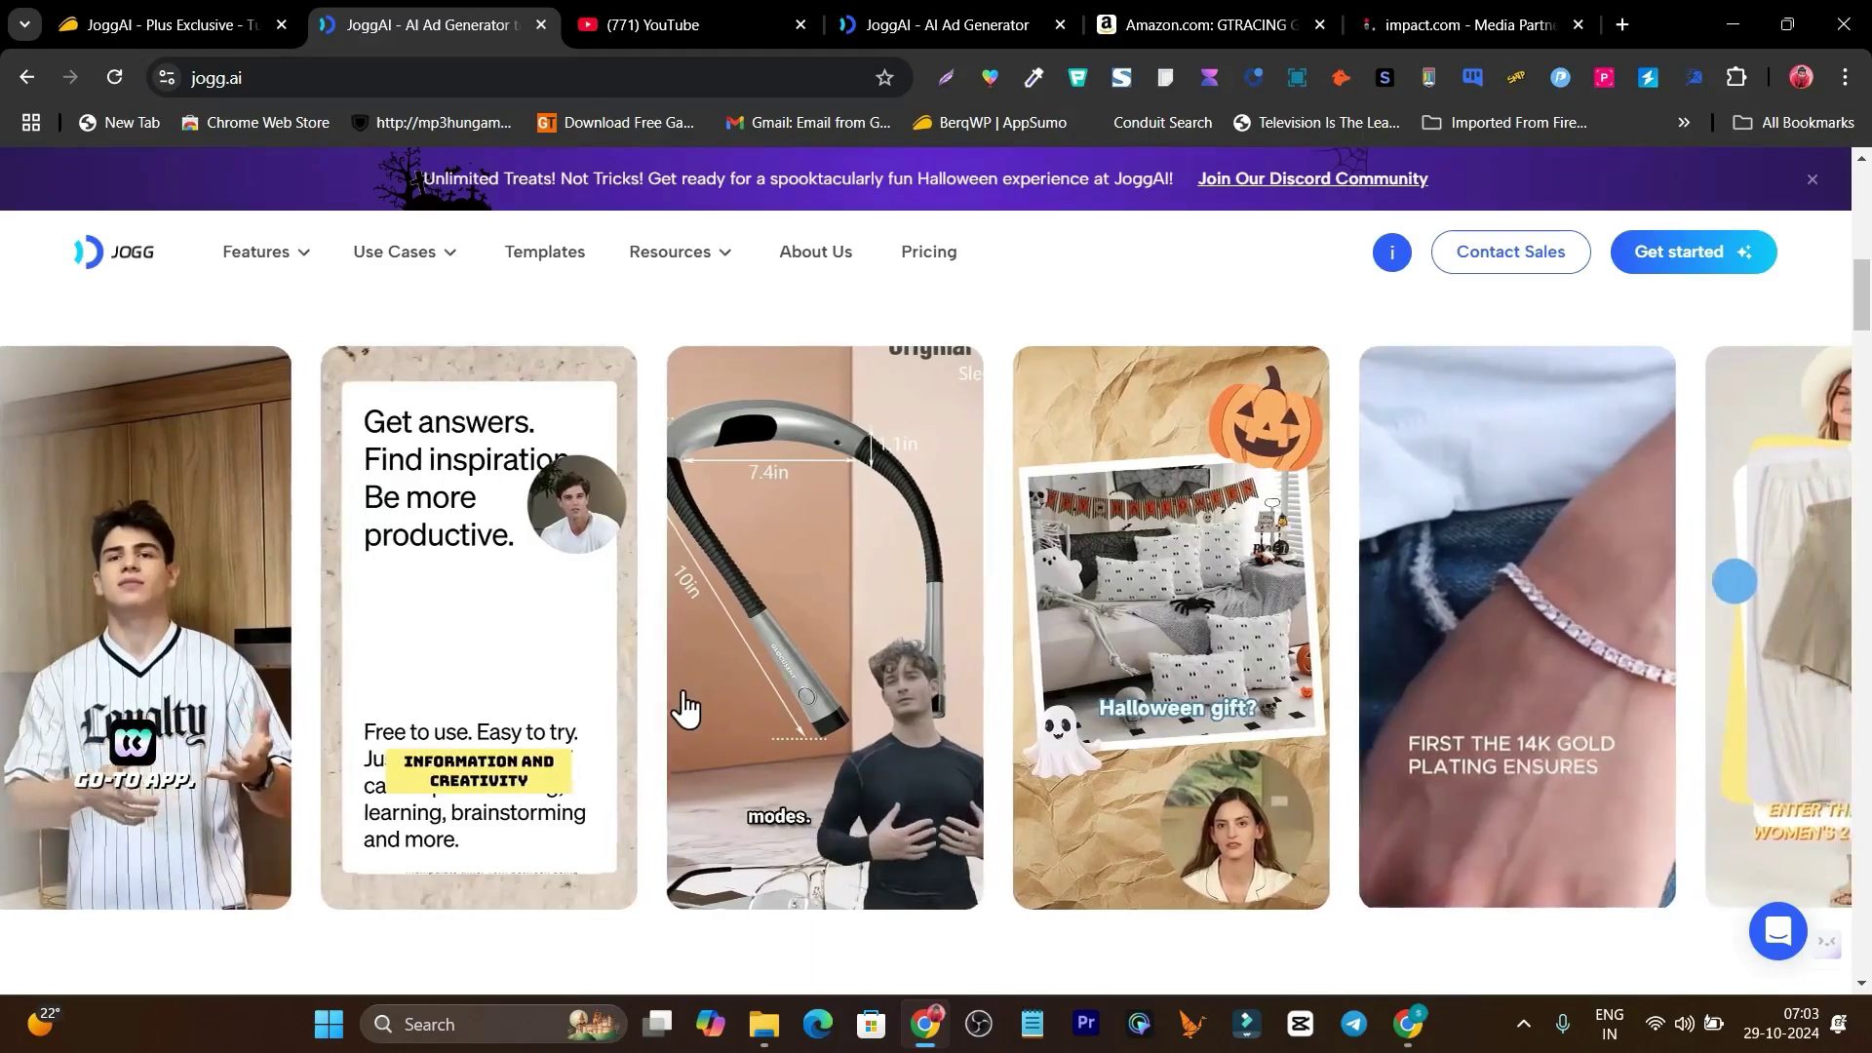
# Switch to the AppSumo JoggAI deal page and scroll through its product description
pyautogui.hotkey('ctrl', 'shift', 'Tab')
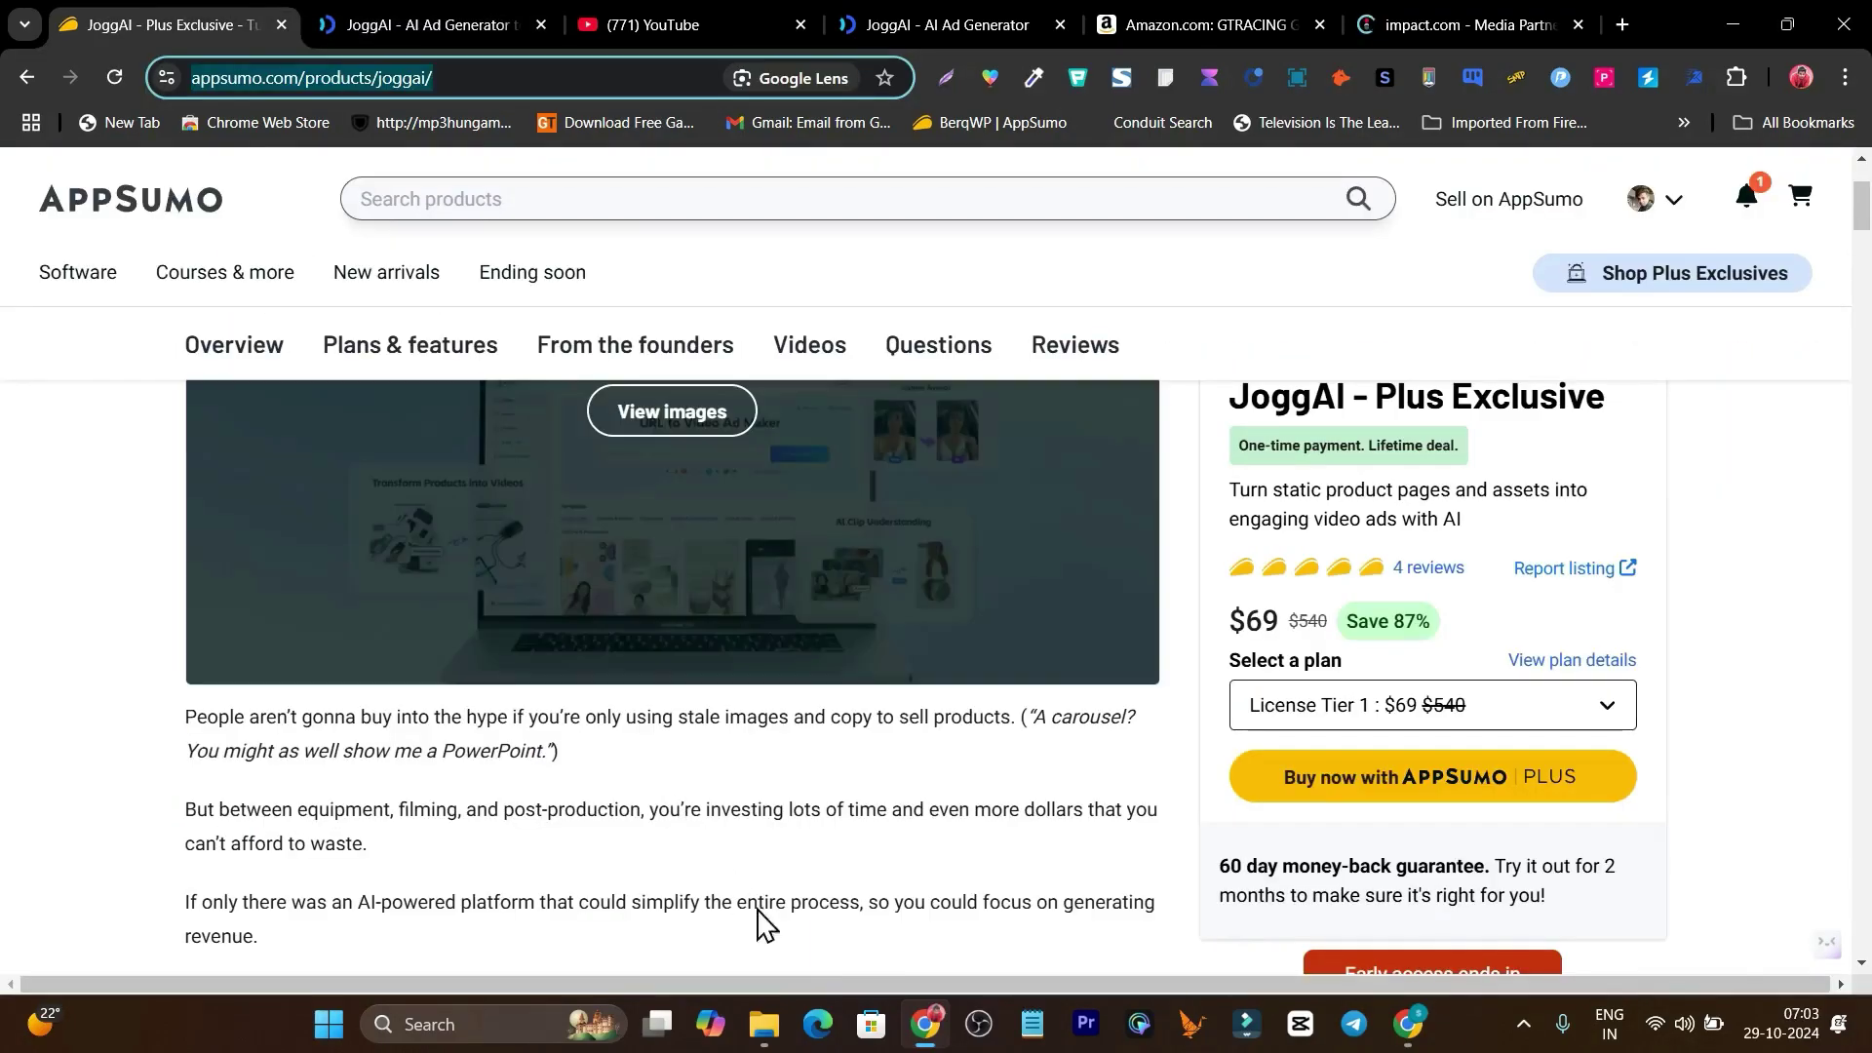
pyautogui.scroll(1, 1003, 956)
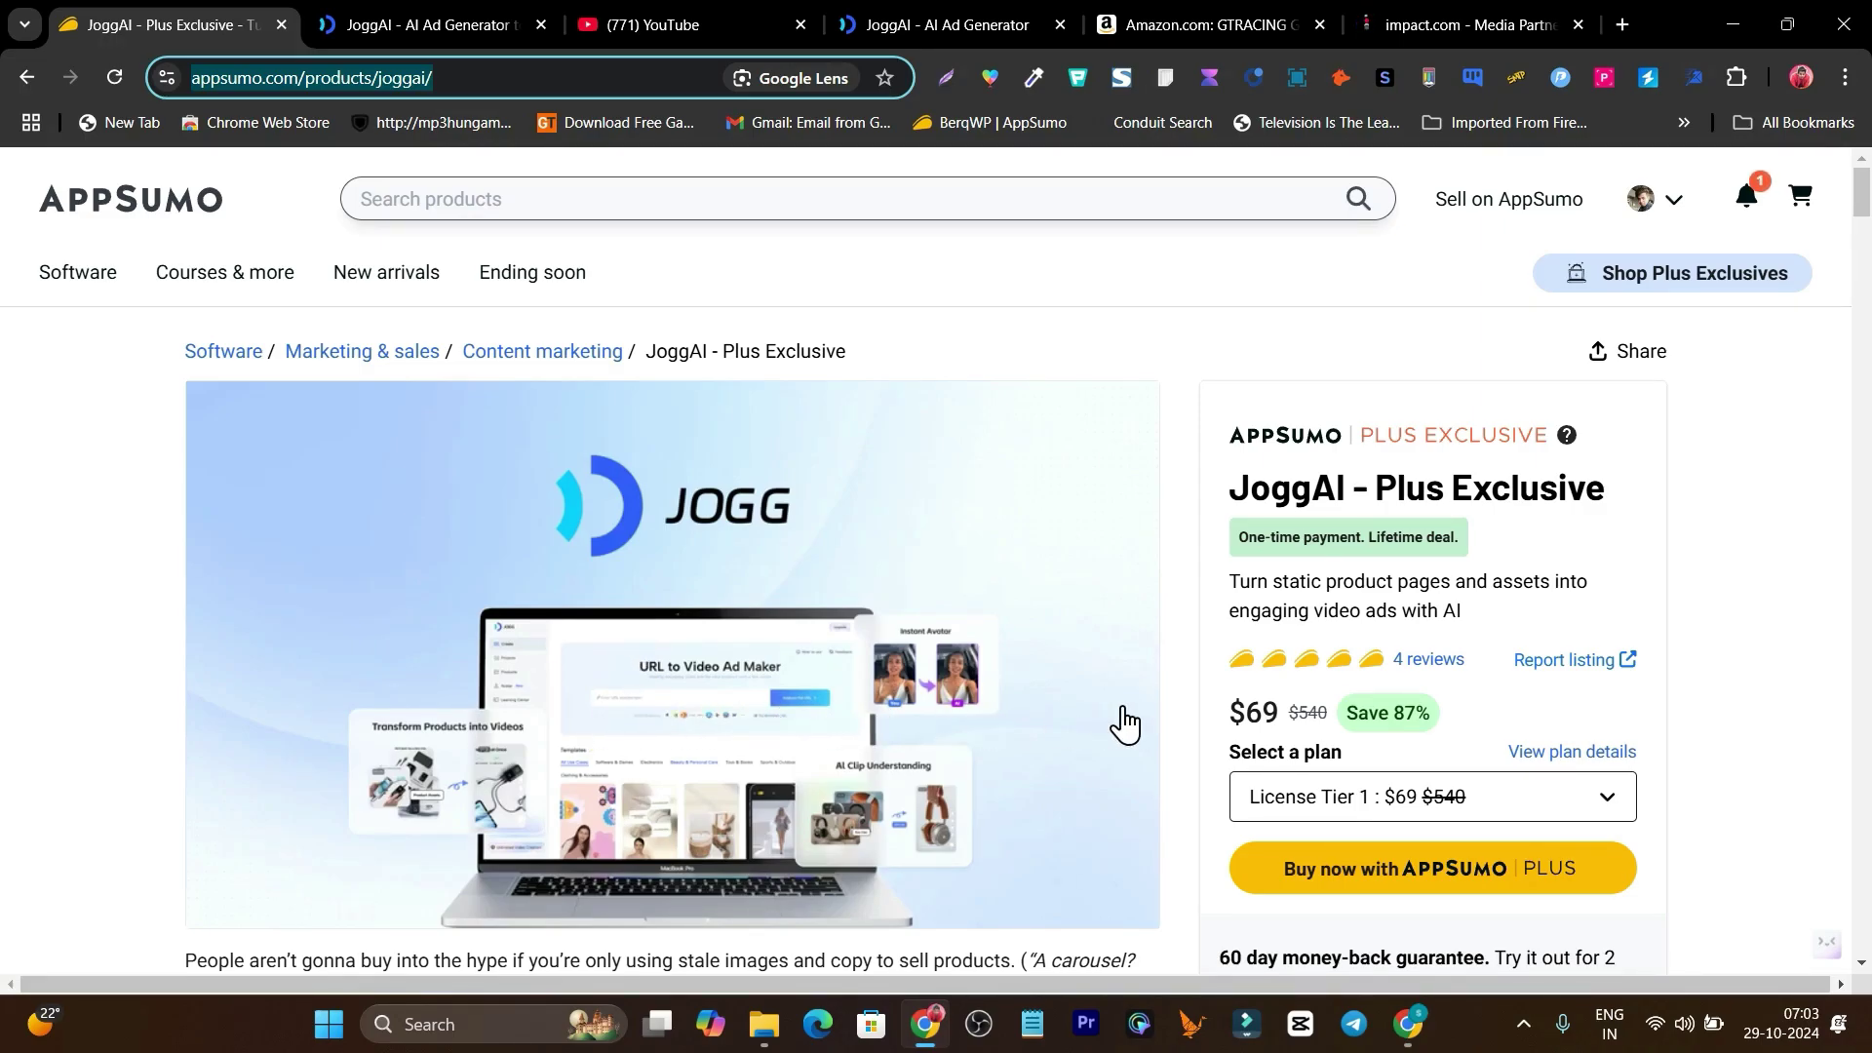
pyautogui.scroll(-10, 1124, 723)
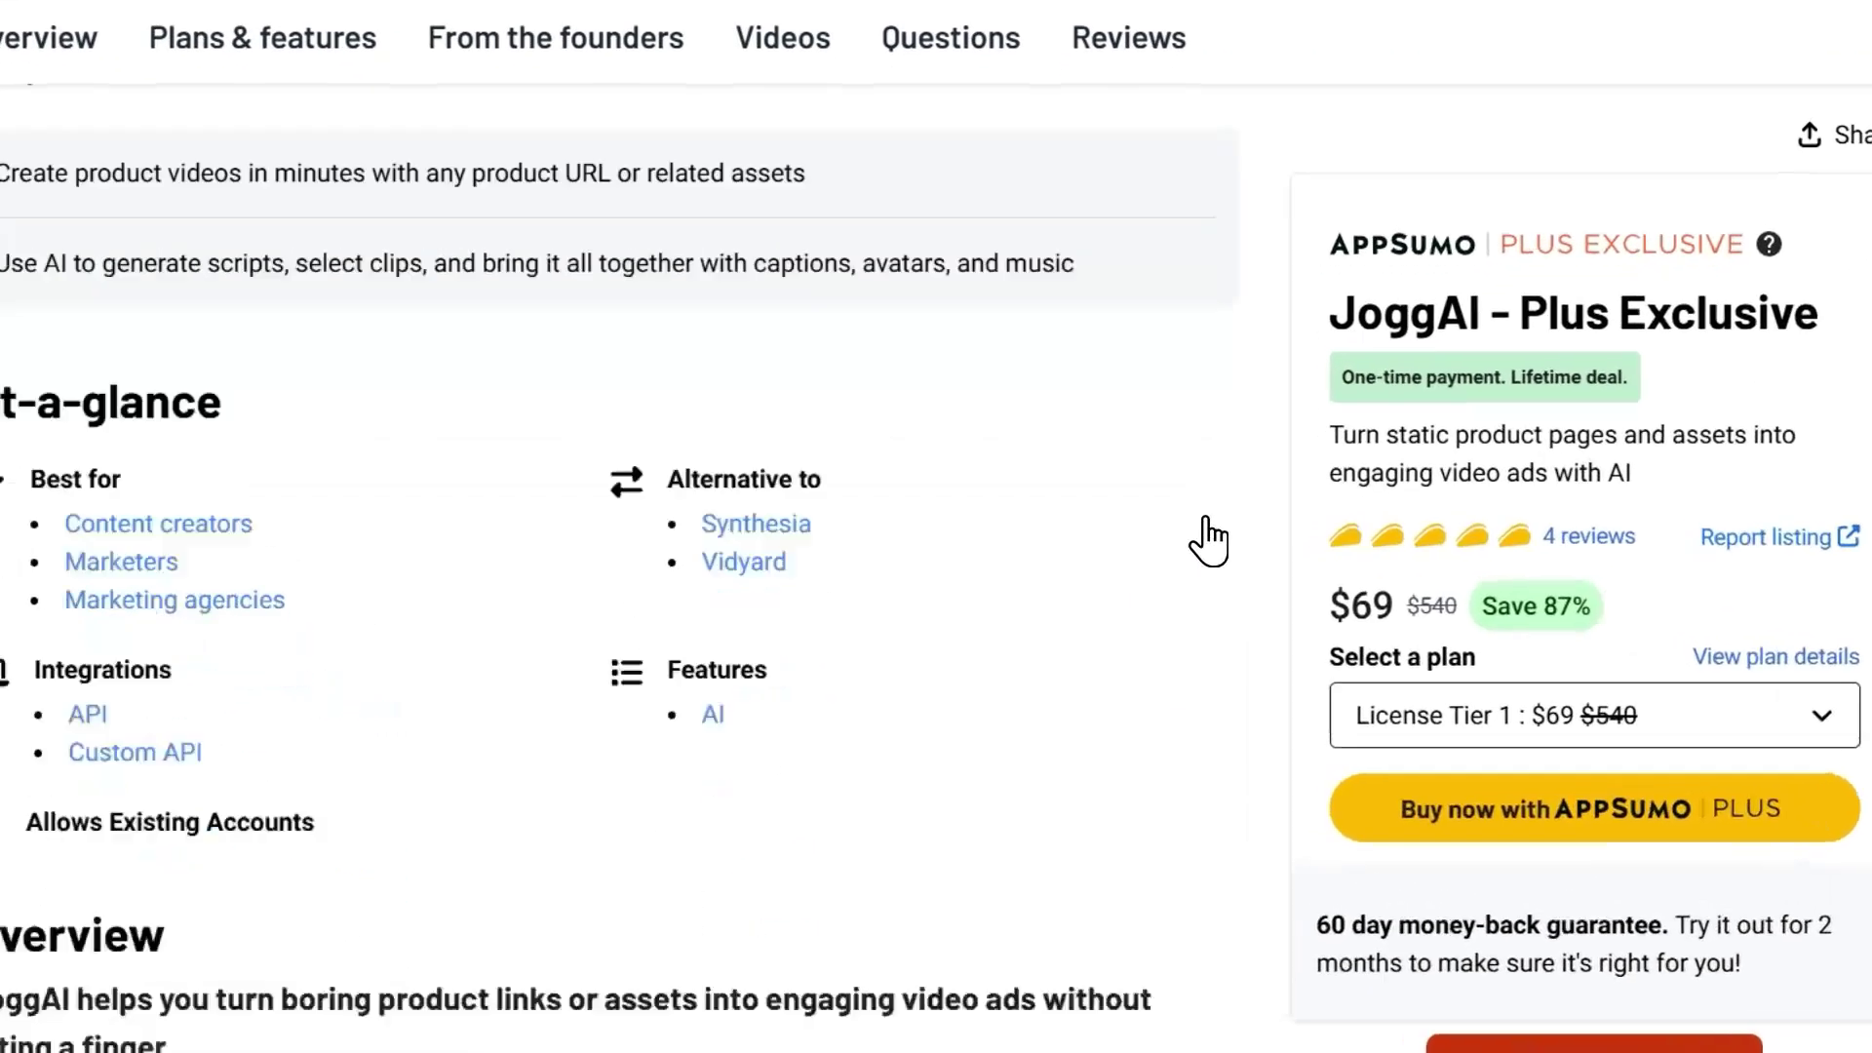
pyautogui.scroll(-10, 1214, 539)
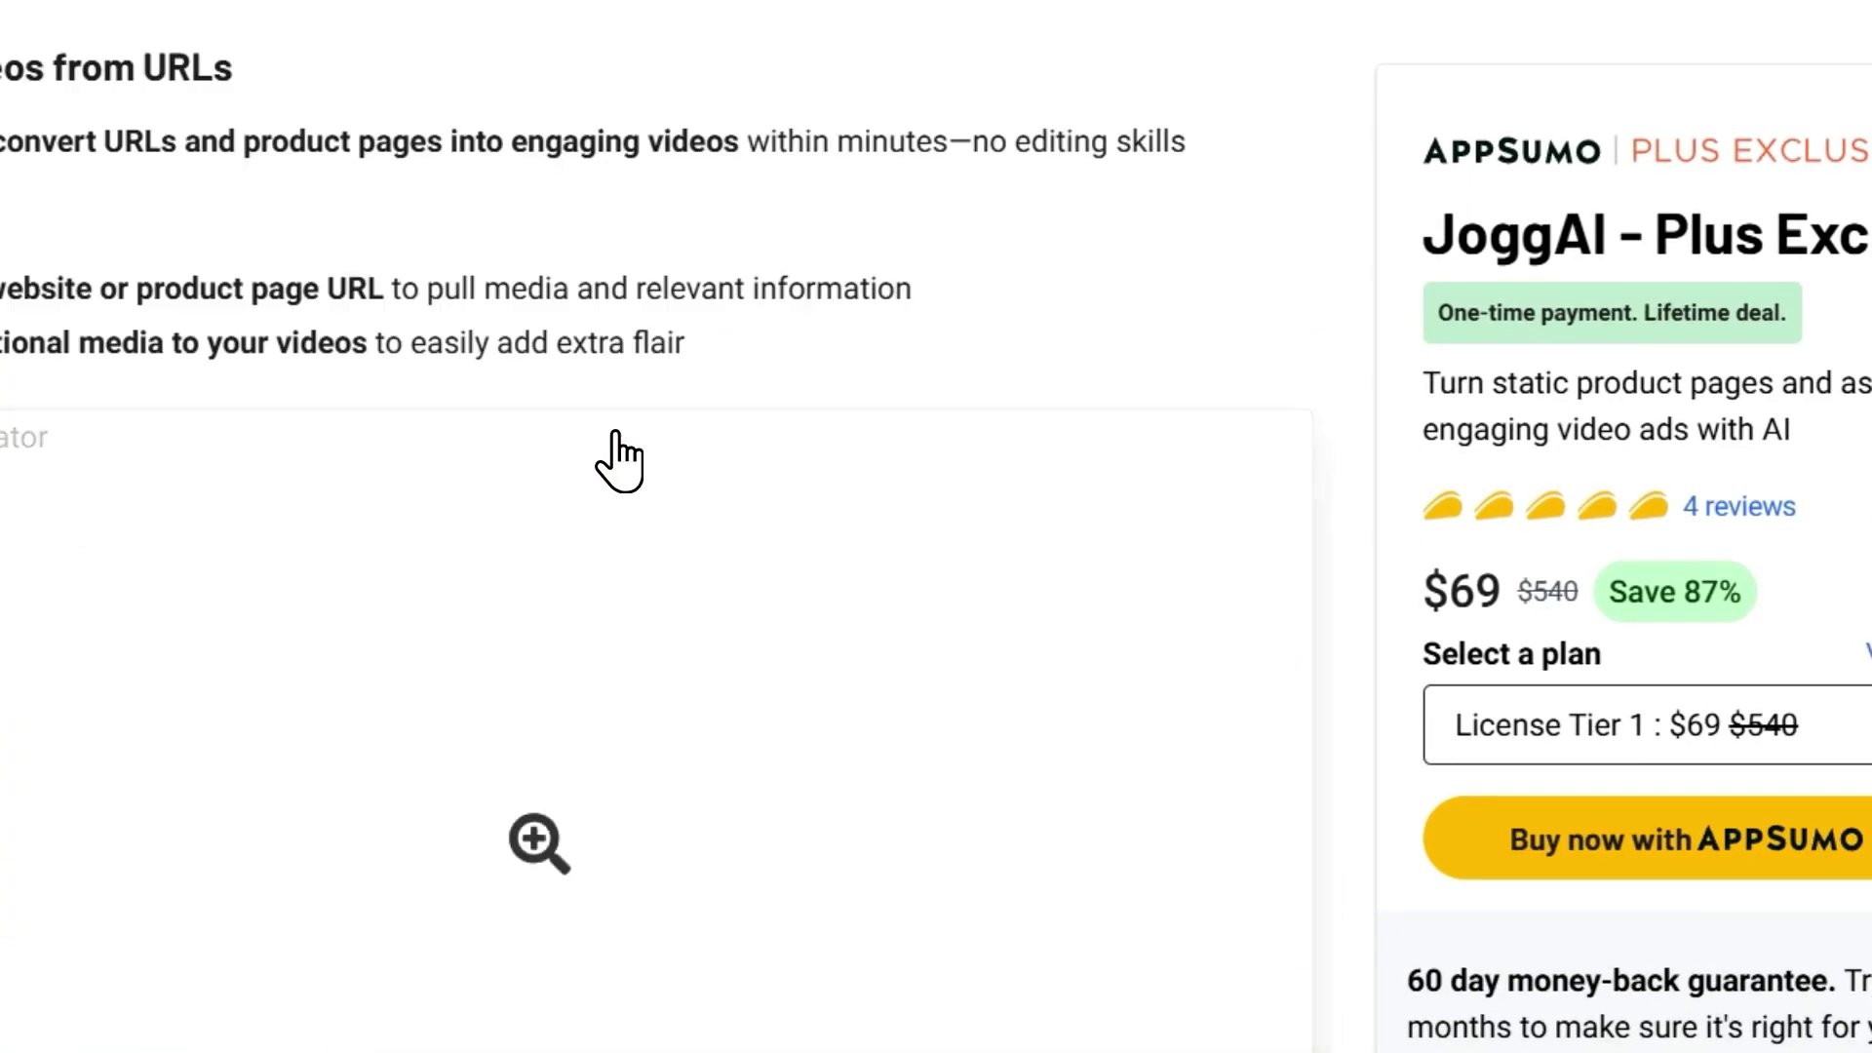
pyautogui.scroll(-15, 619, 461)
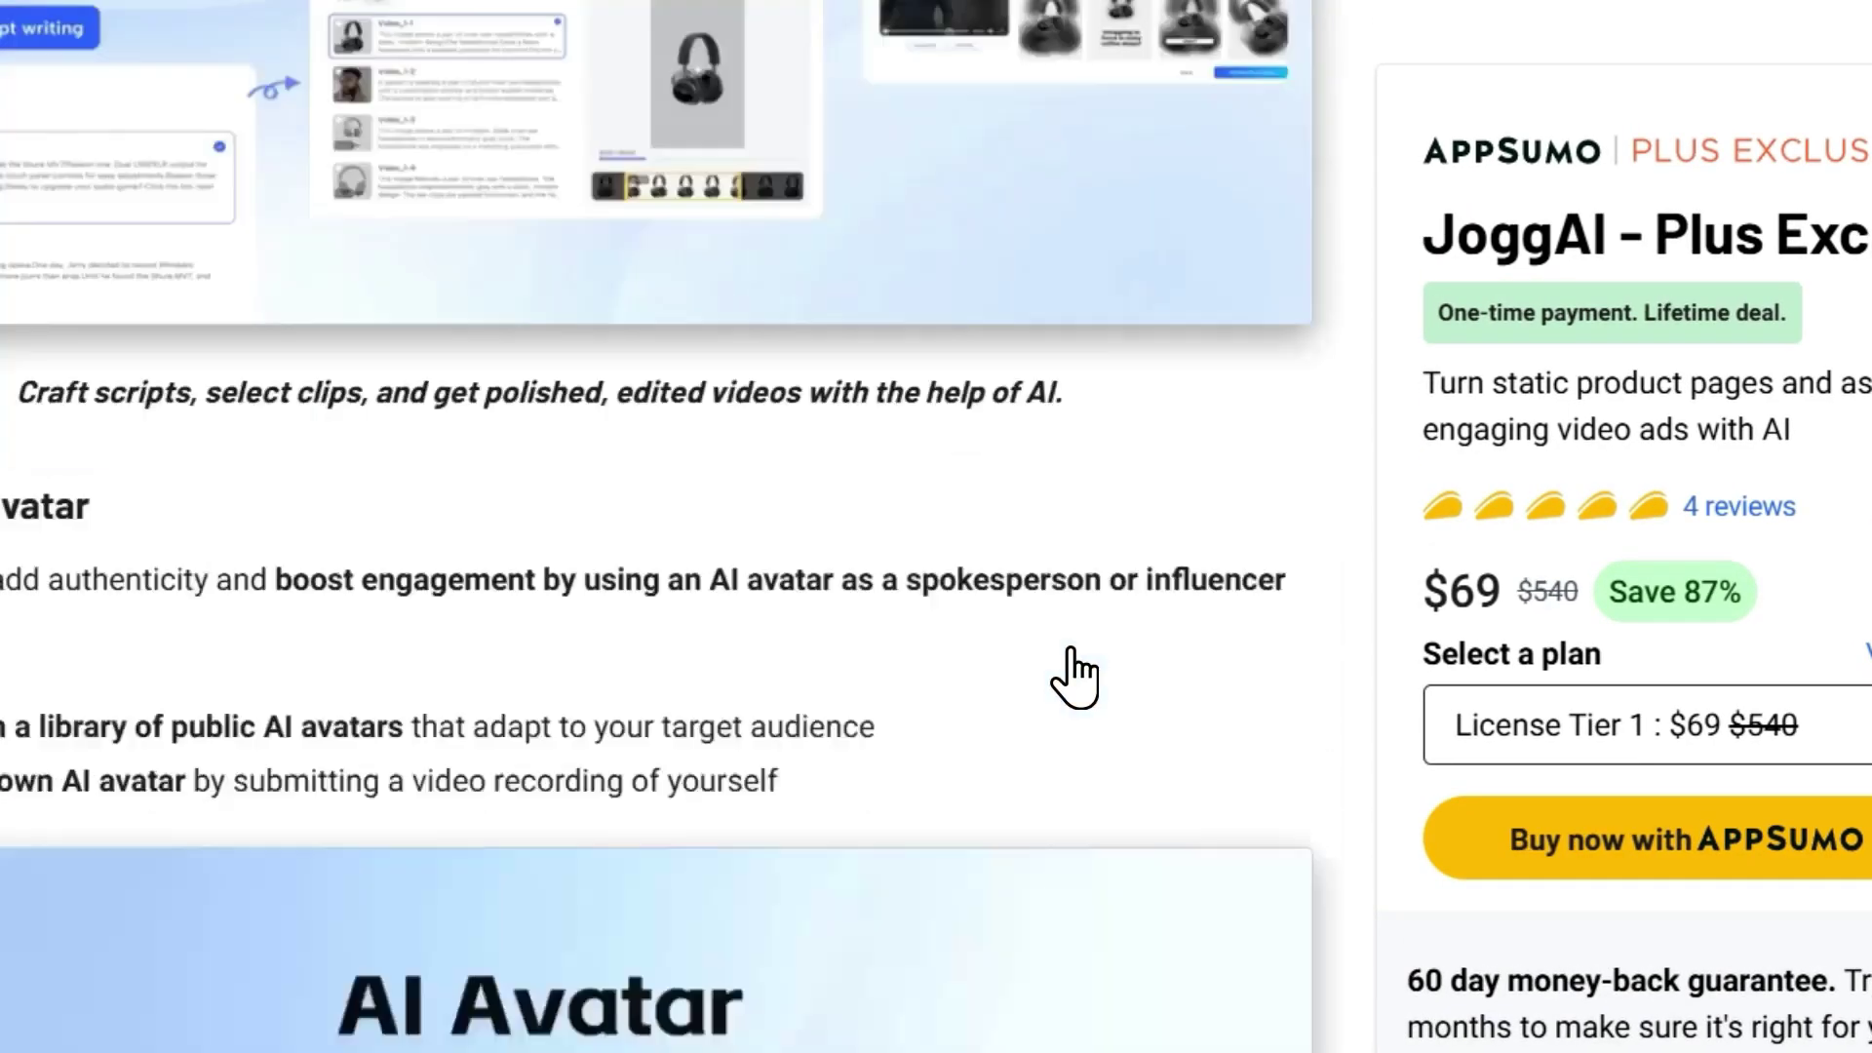
pyautogui.scroll(-5, 1076, 678)
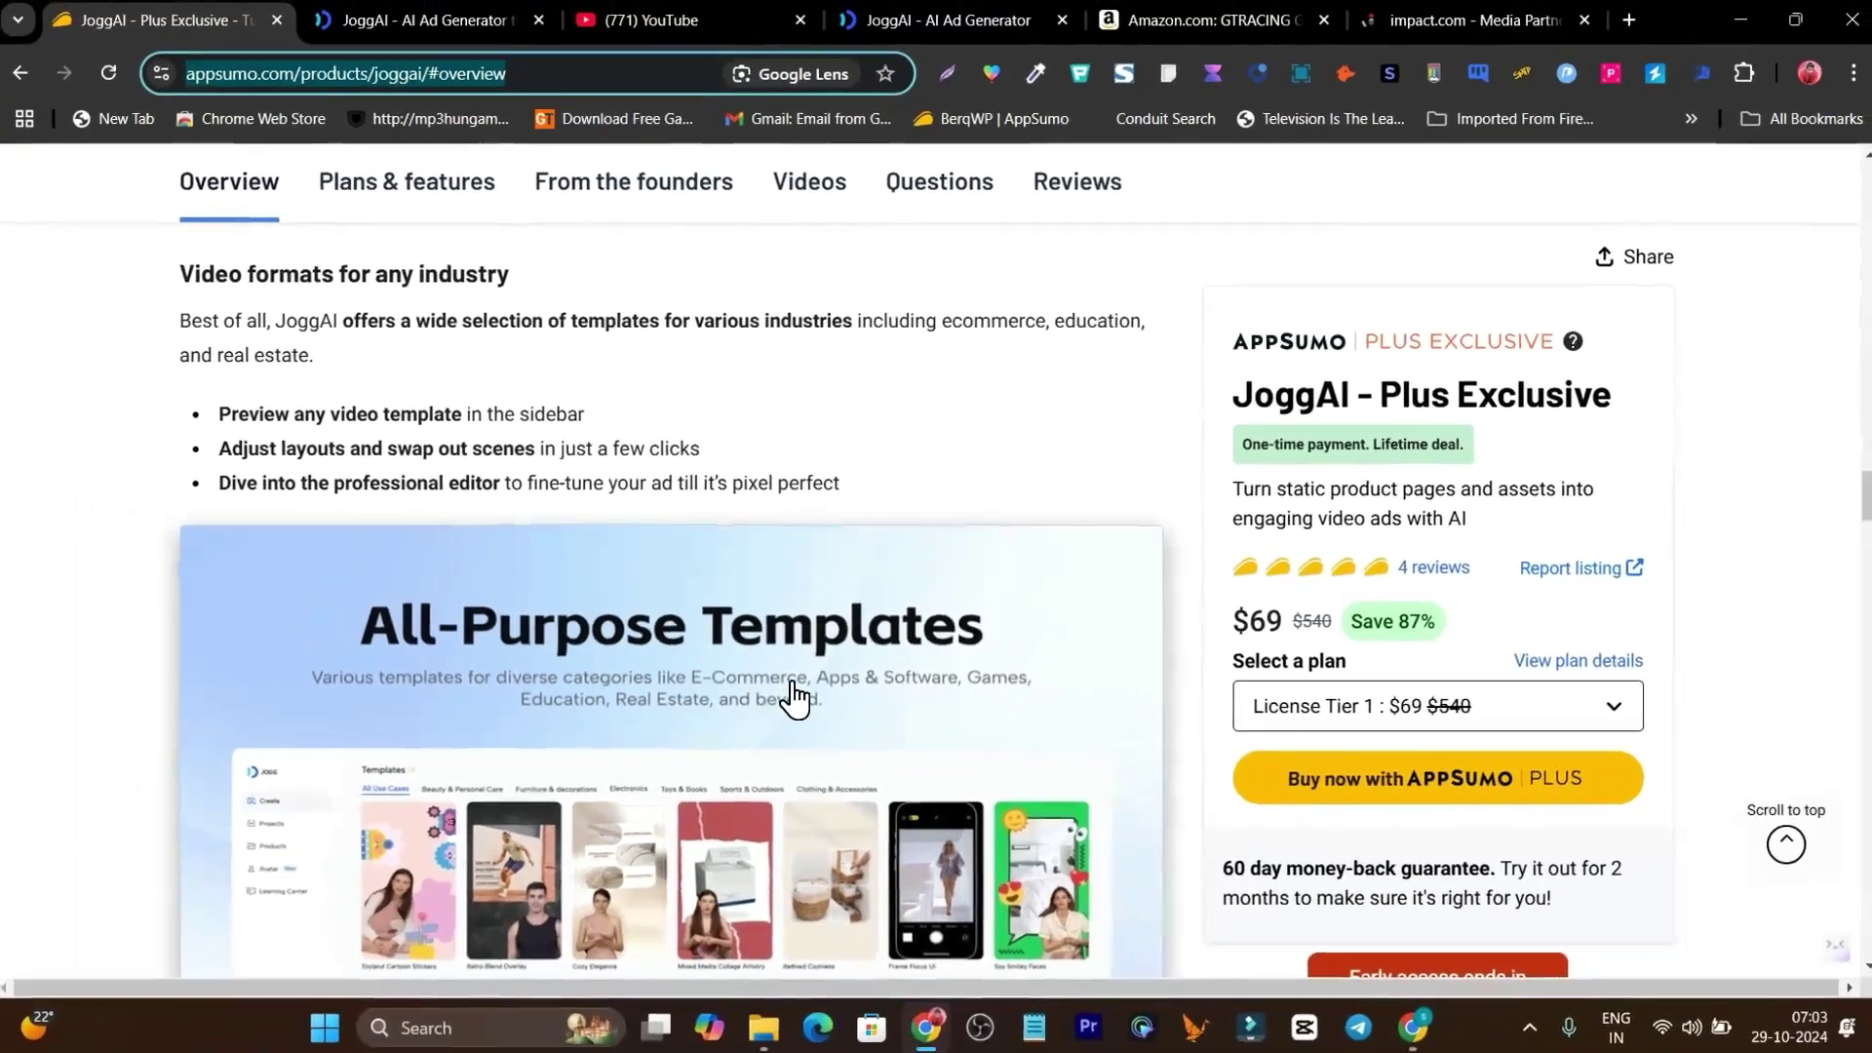
# Jump to the Plans & features section and review the core features and tiers
pyautogui.click(792, 578)
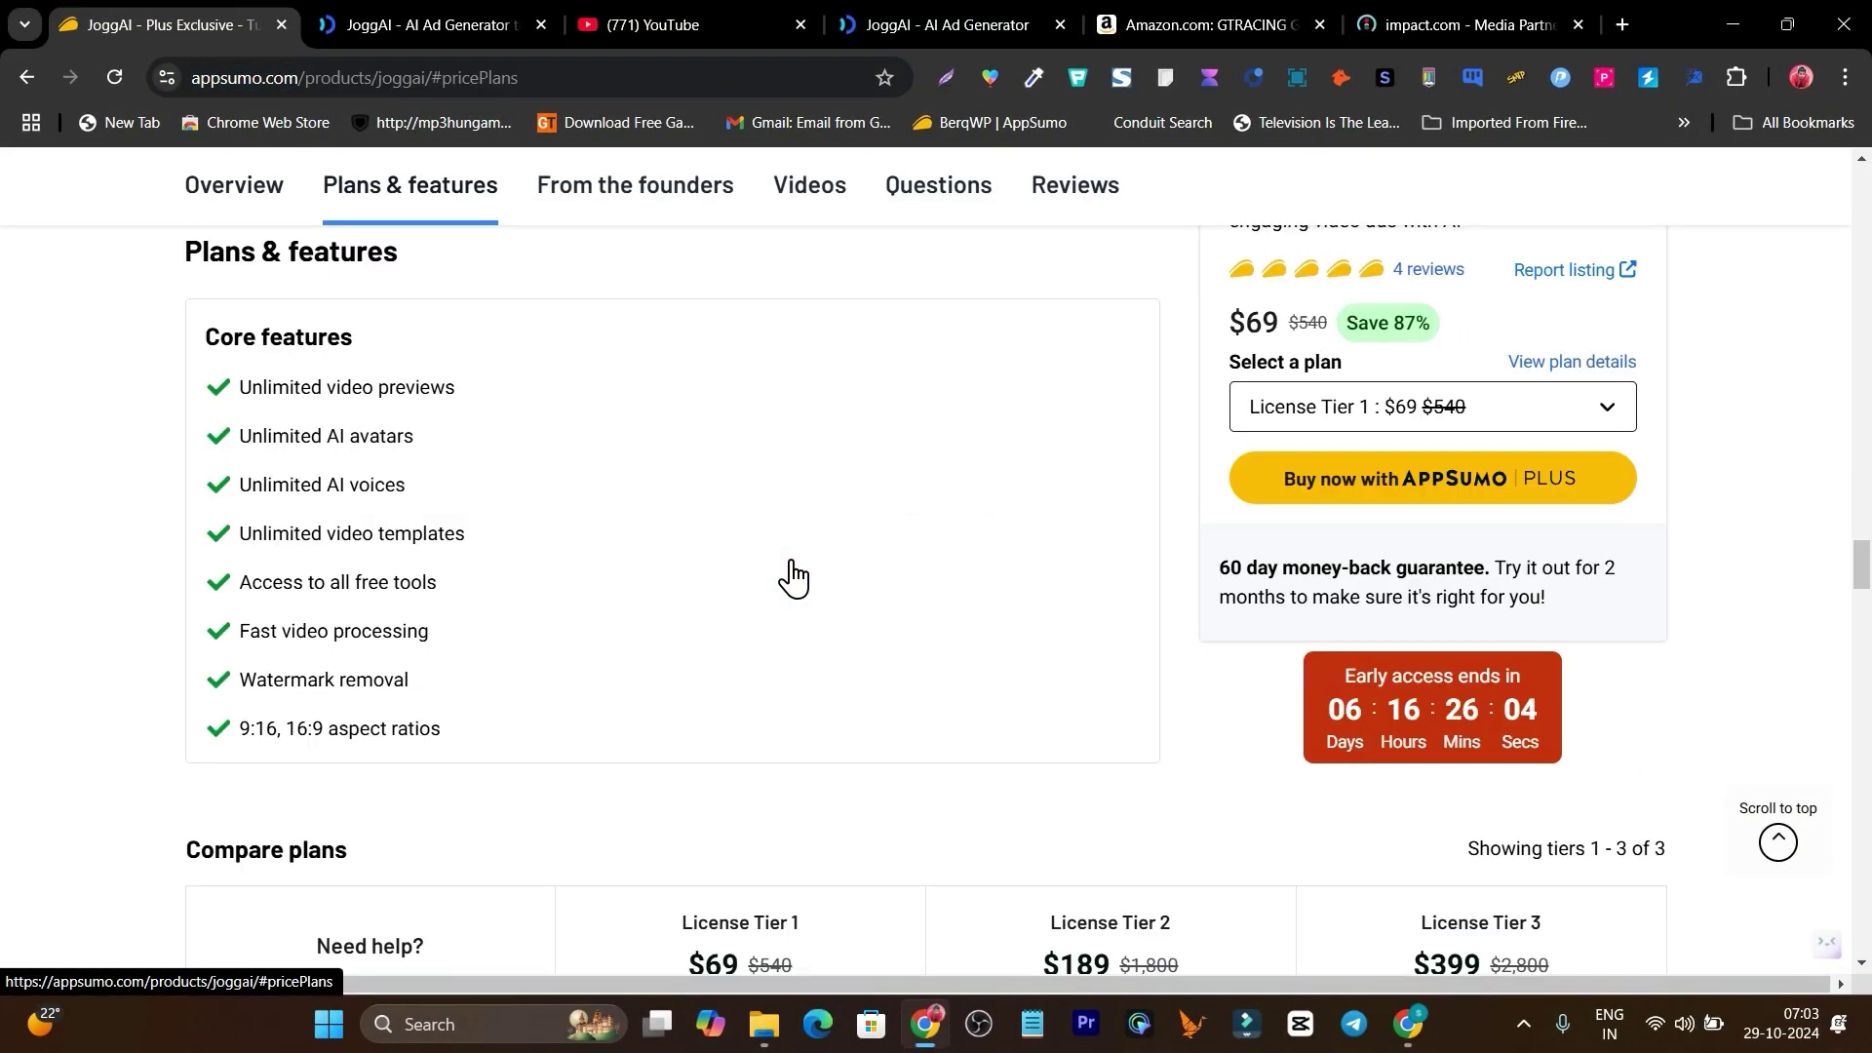
pyautogui.scroll(5, 1086, 614)
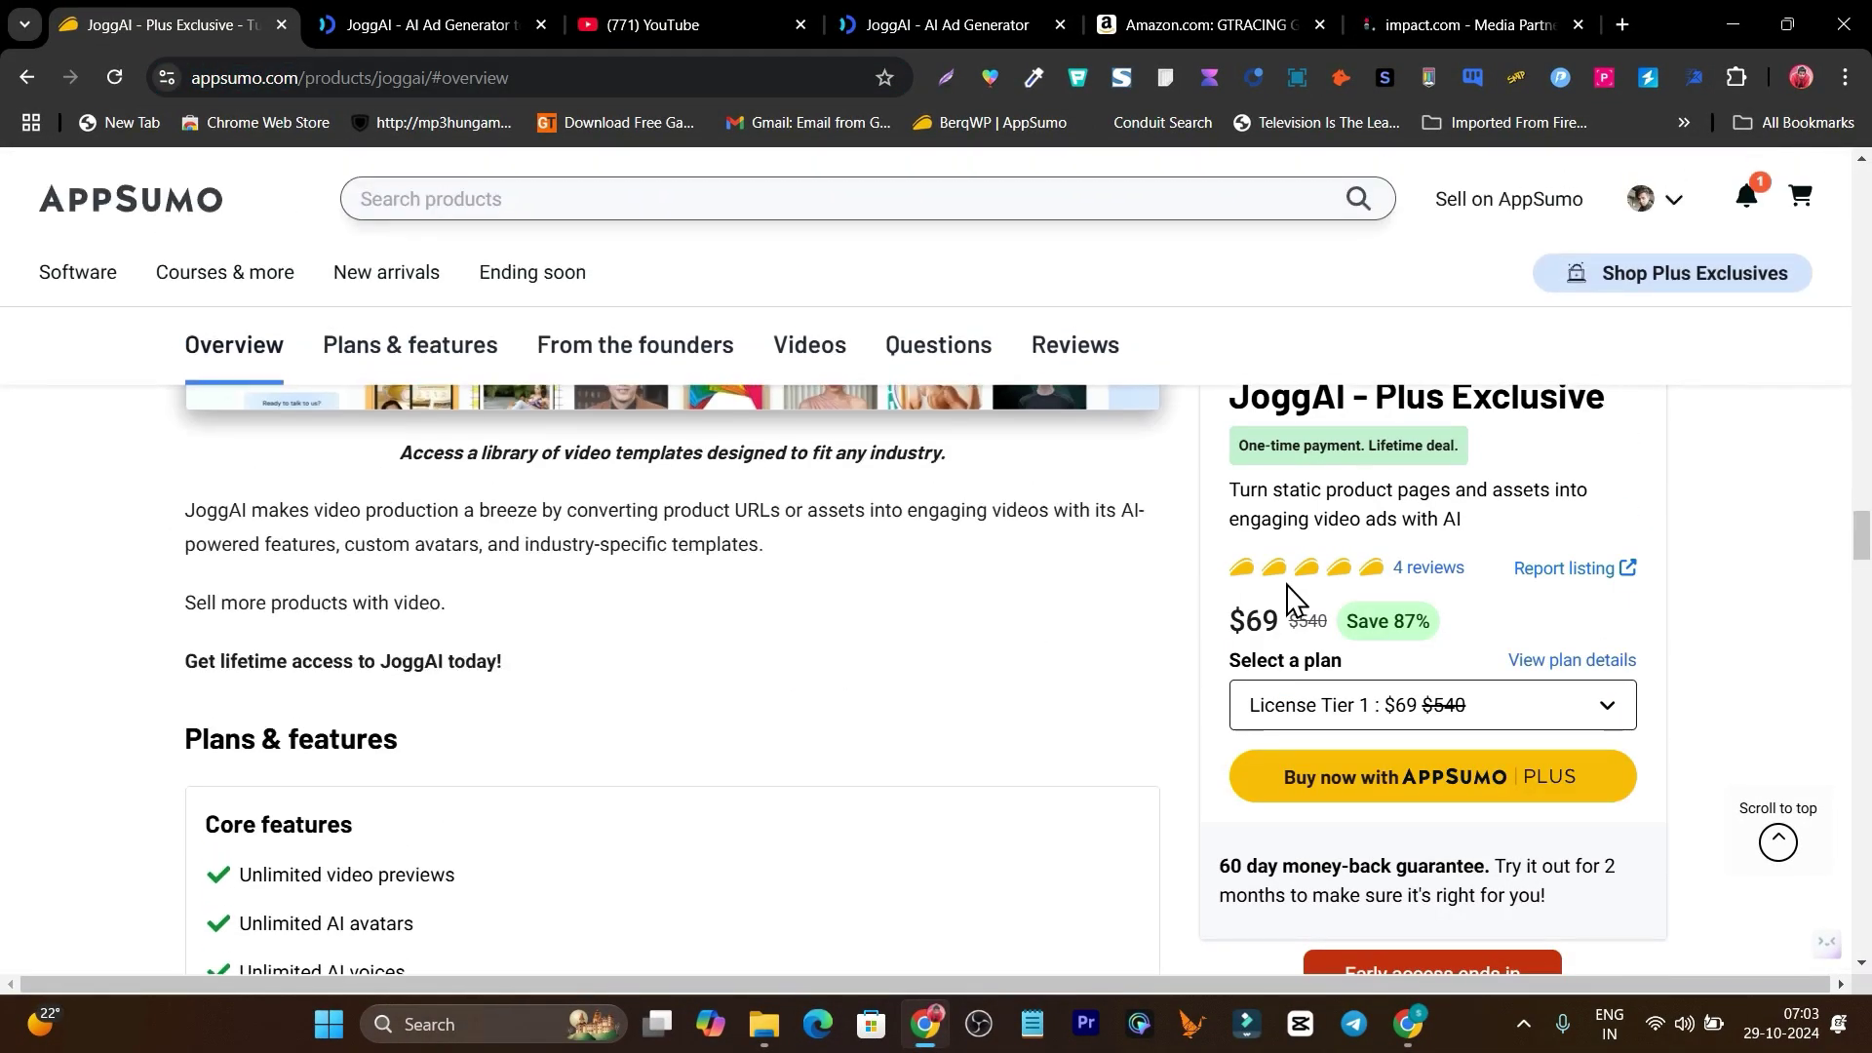
pyautogui.scroll(-4, 1297, 598)
pyautogui.scroll(-5, 1062, 535)
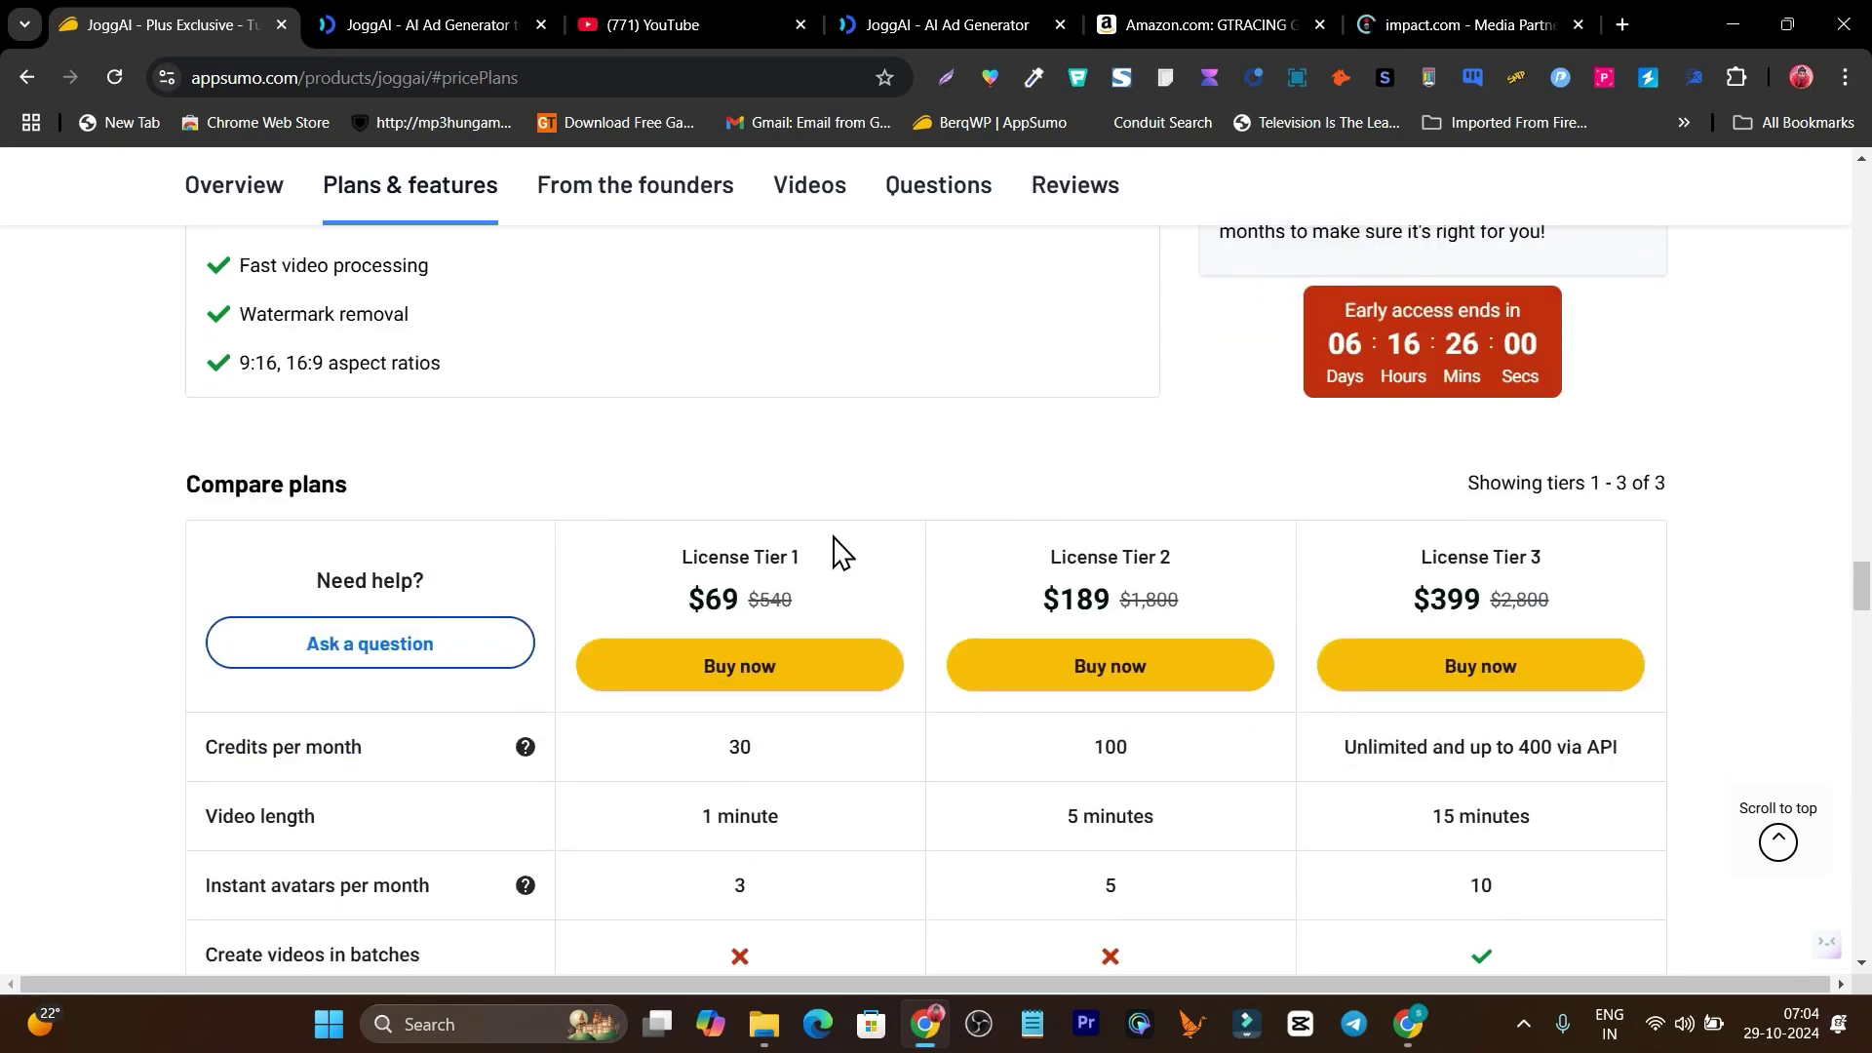
pyautogui.scroll(2, 858, 537)
pyautogui.scroll(3, 1507, 746)
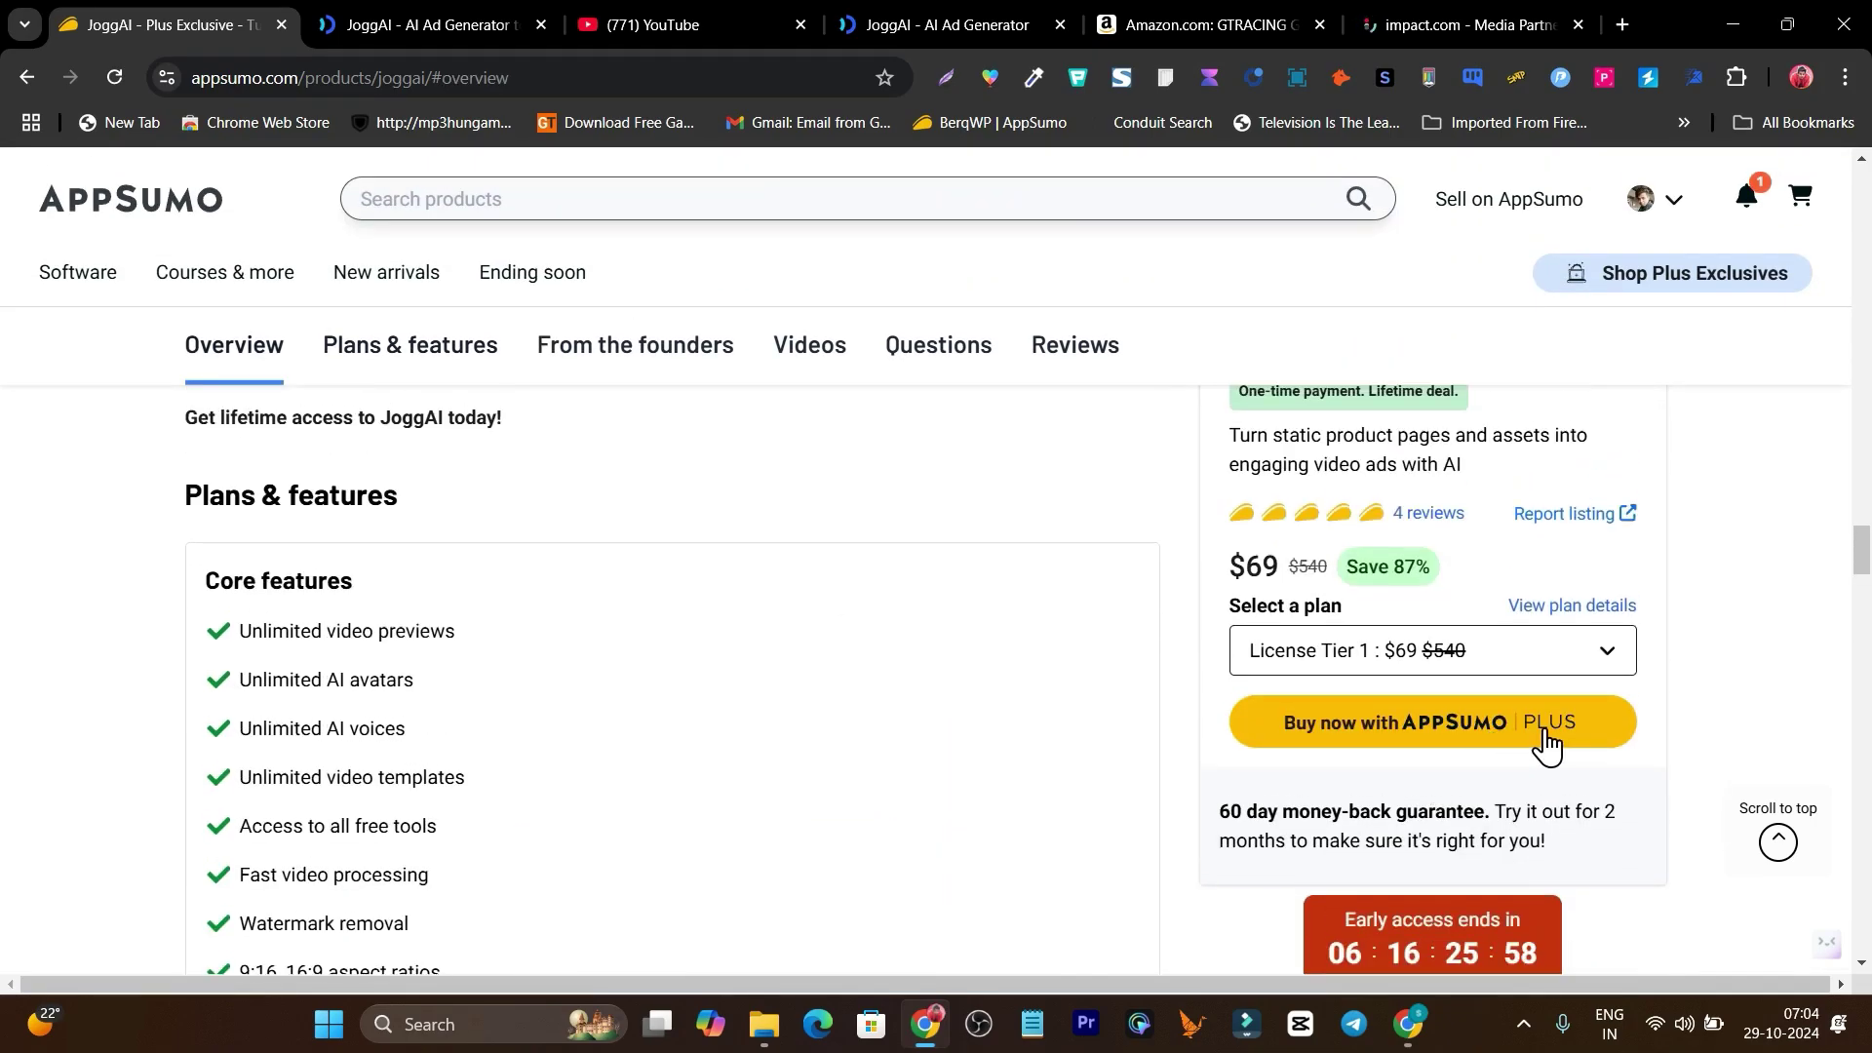
# Browse the JoggAI Library of stock presenter avatars, such as Anna Basketball and Anna GYM
pyautogui.hotkey('ctrl', '4')
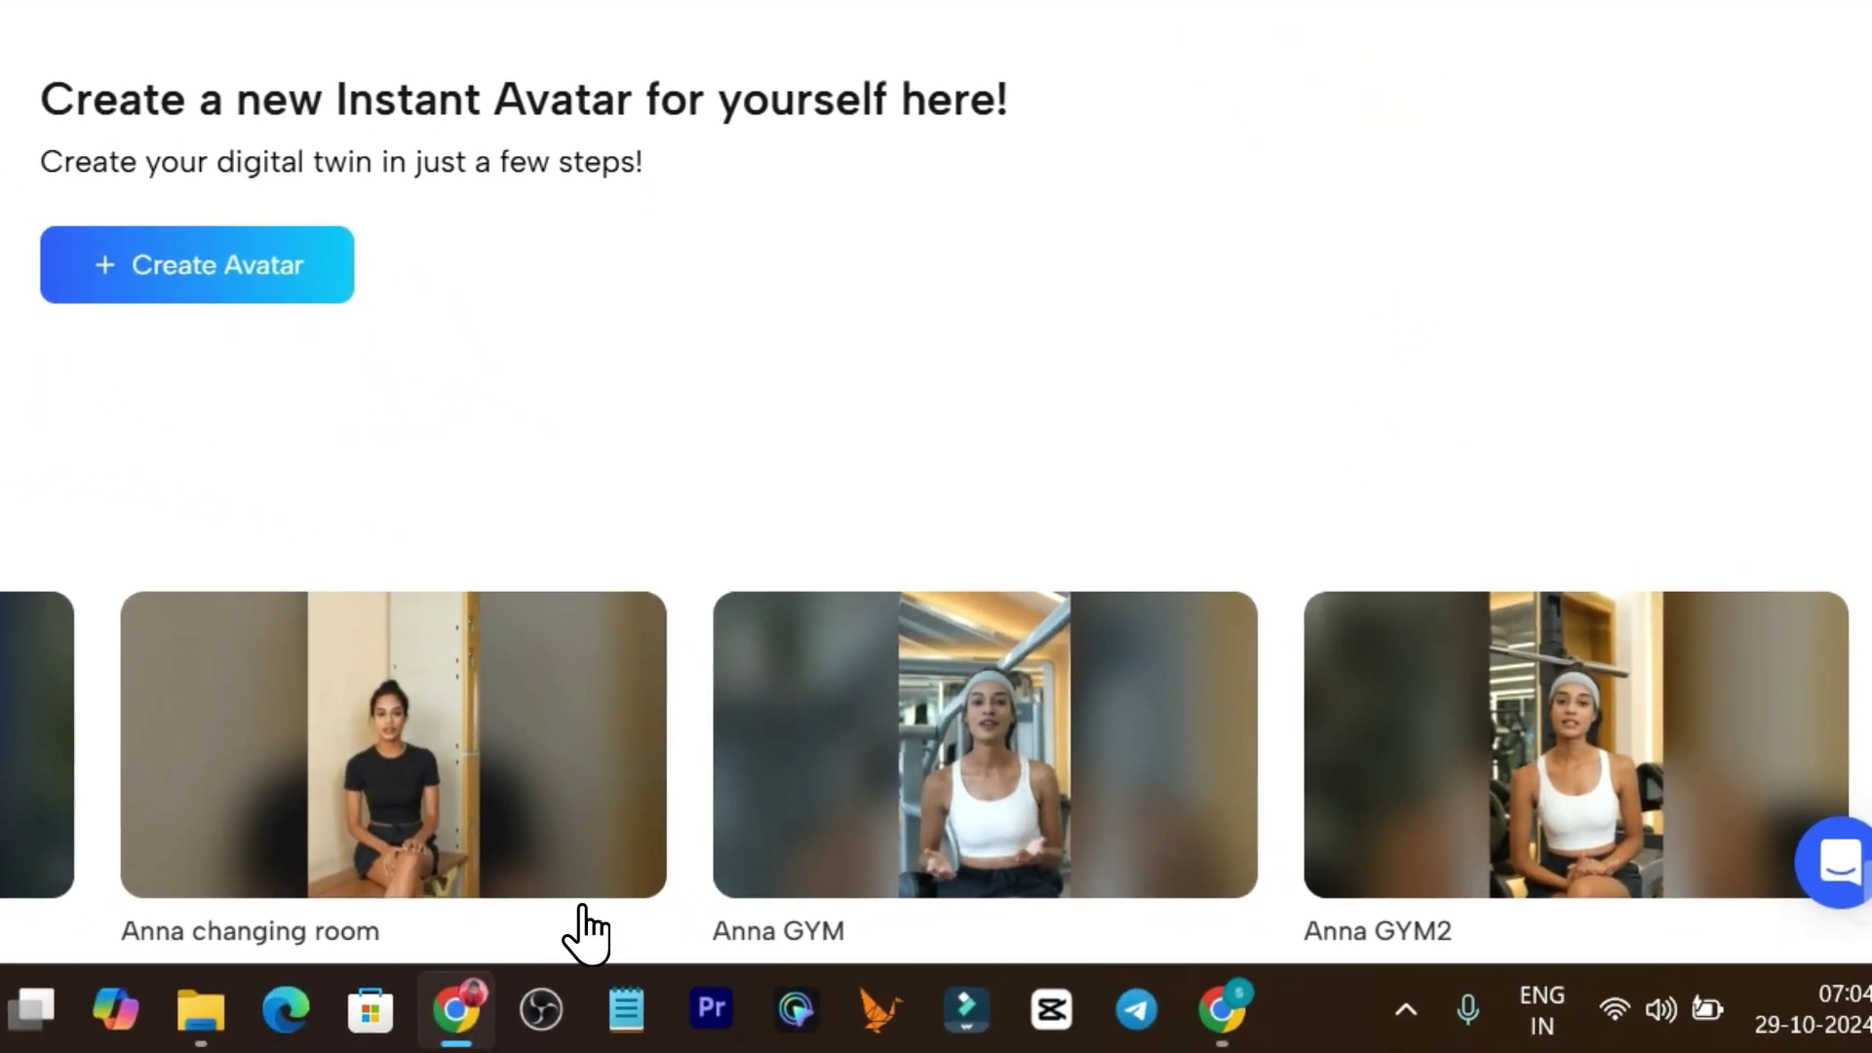
pyautogui.scroll(-2, 1014, 960)
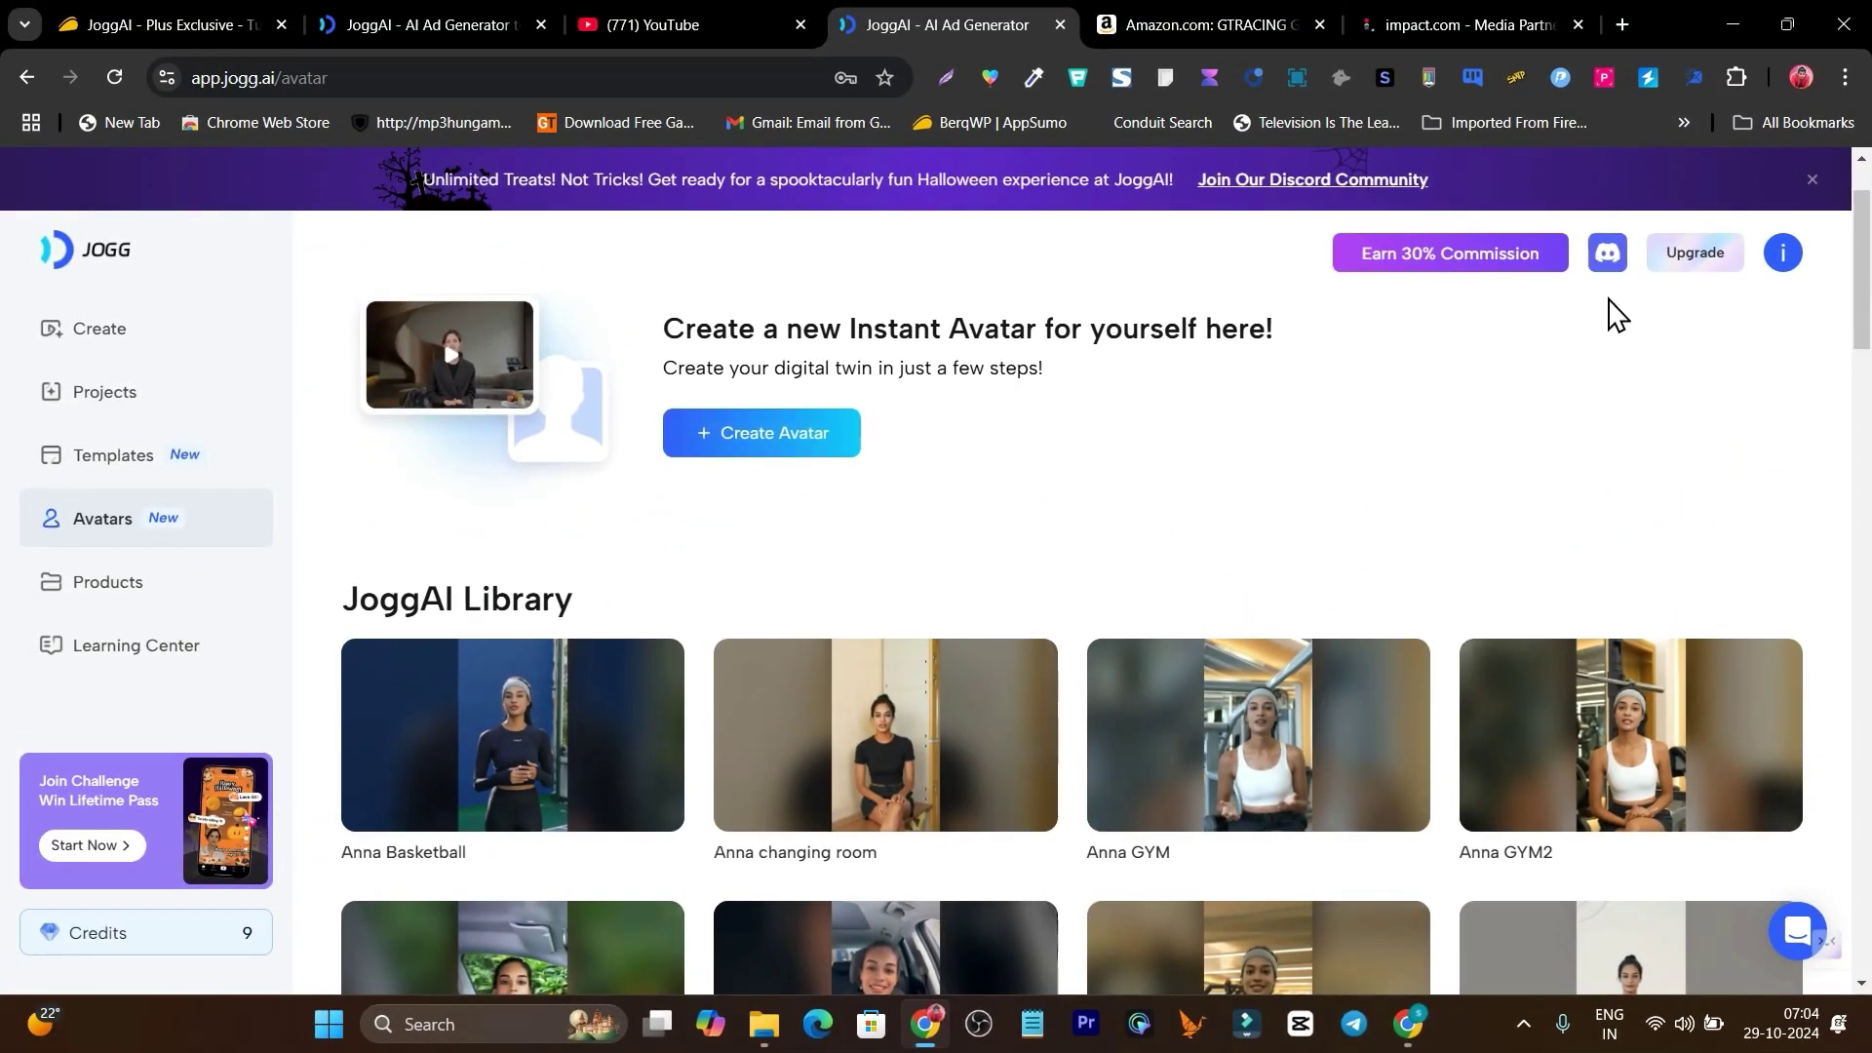
pyautogui.scroll(-4, 1618, 310)
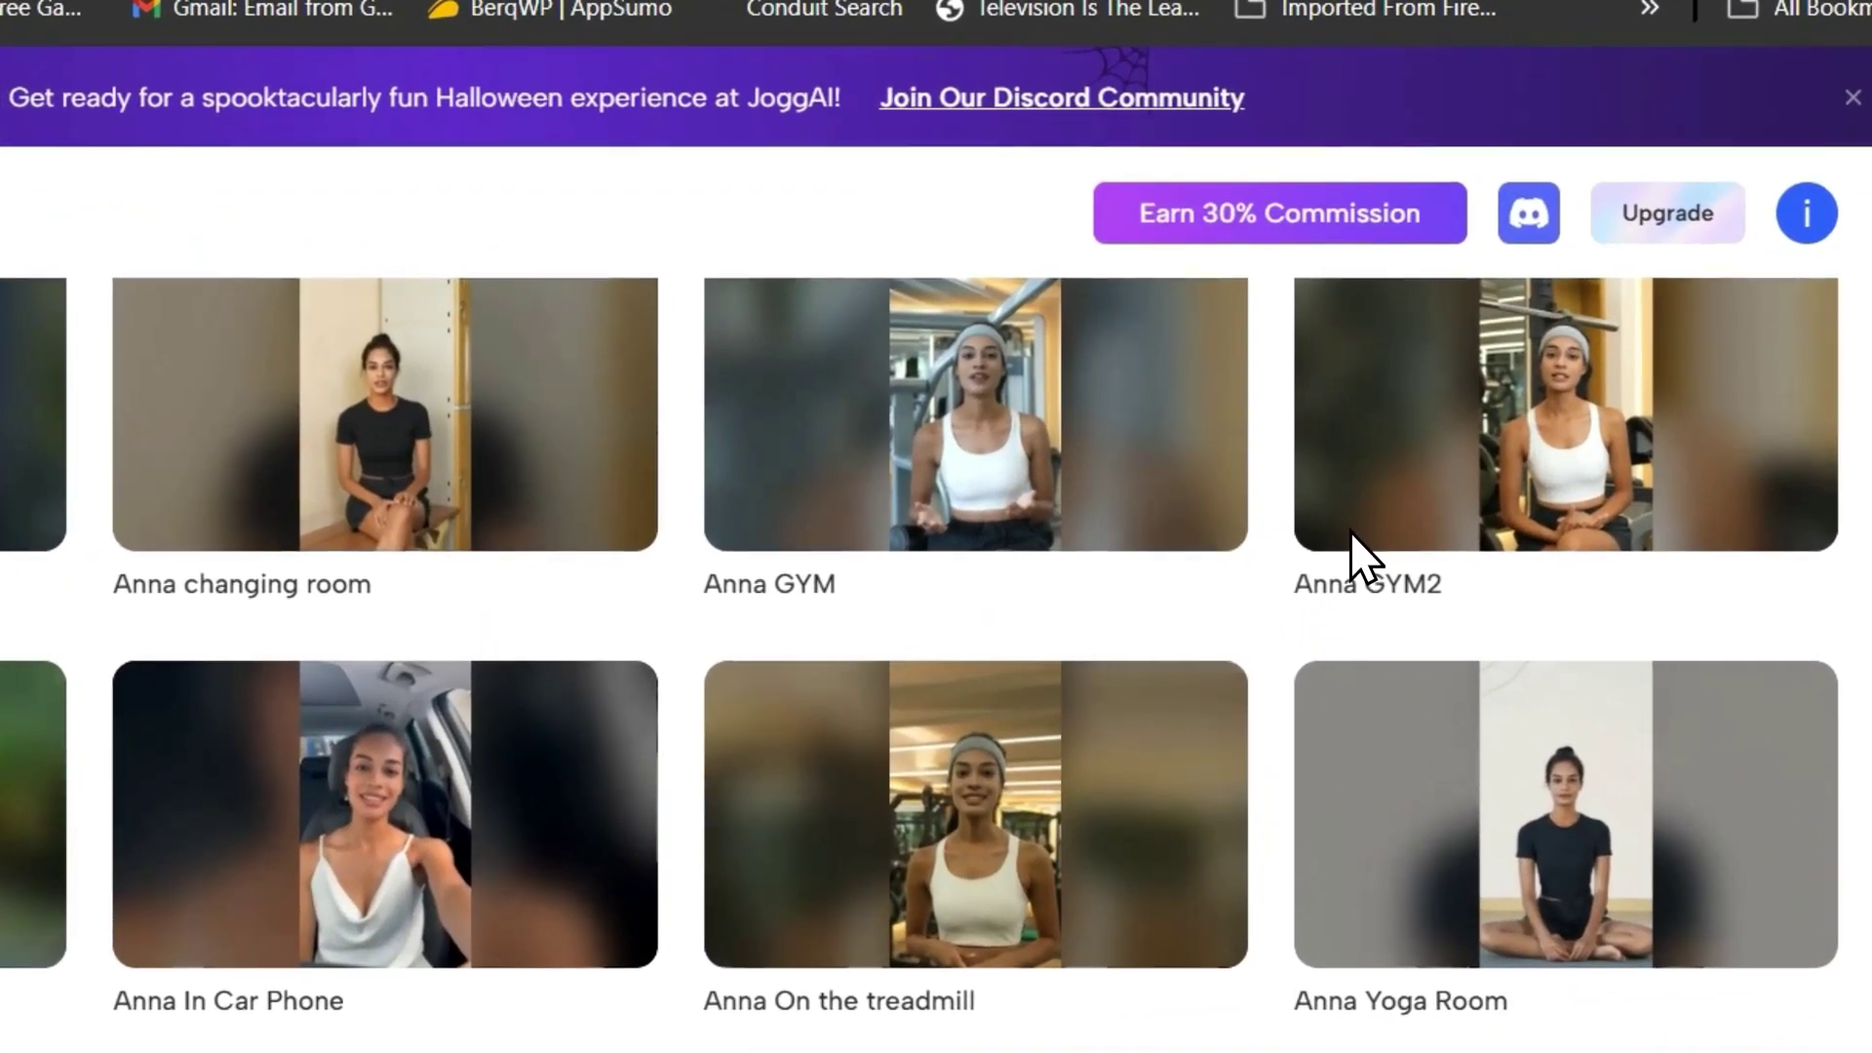
pyautogui.scroll(-10, 1354, 537)
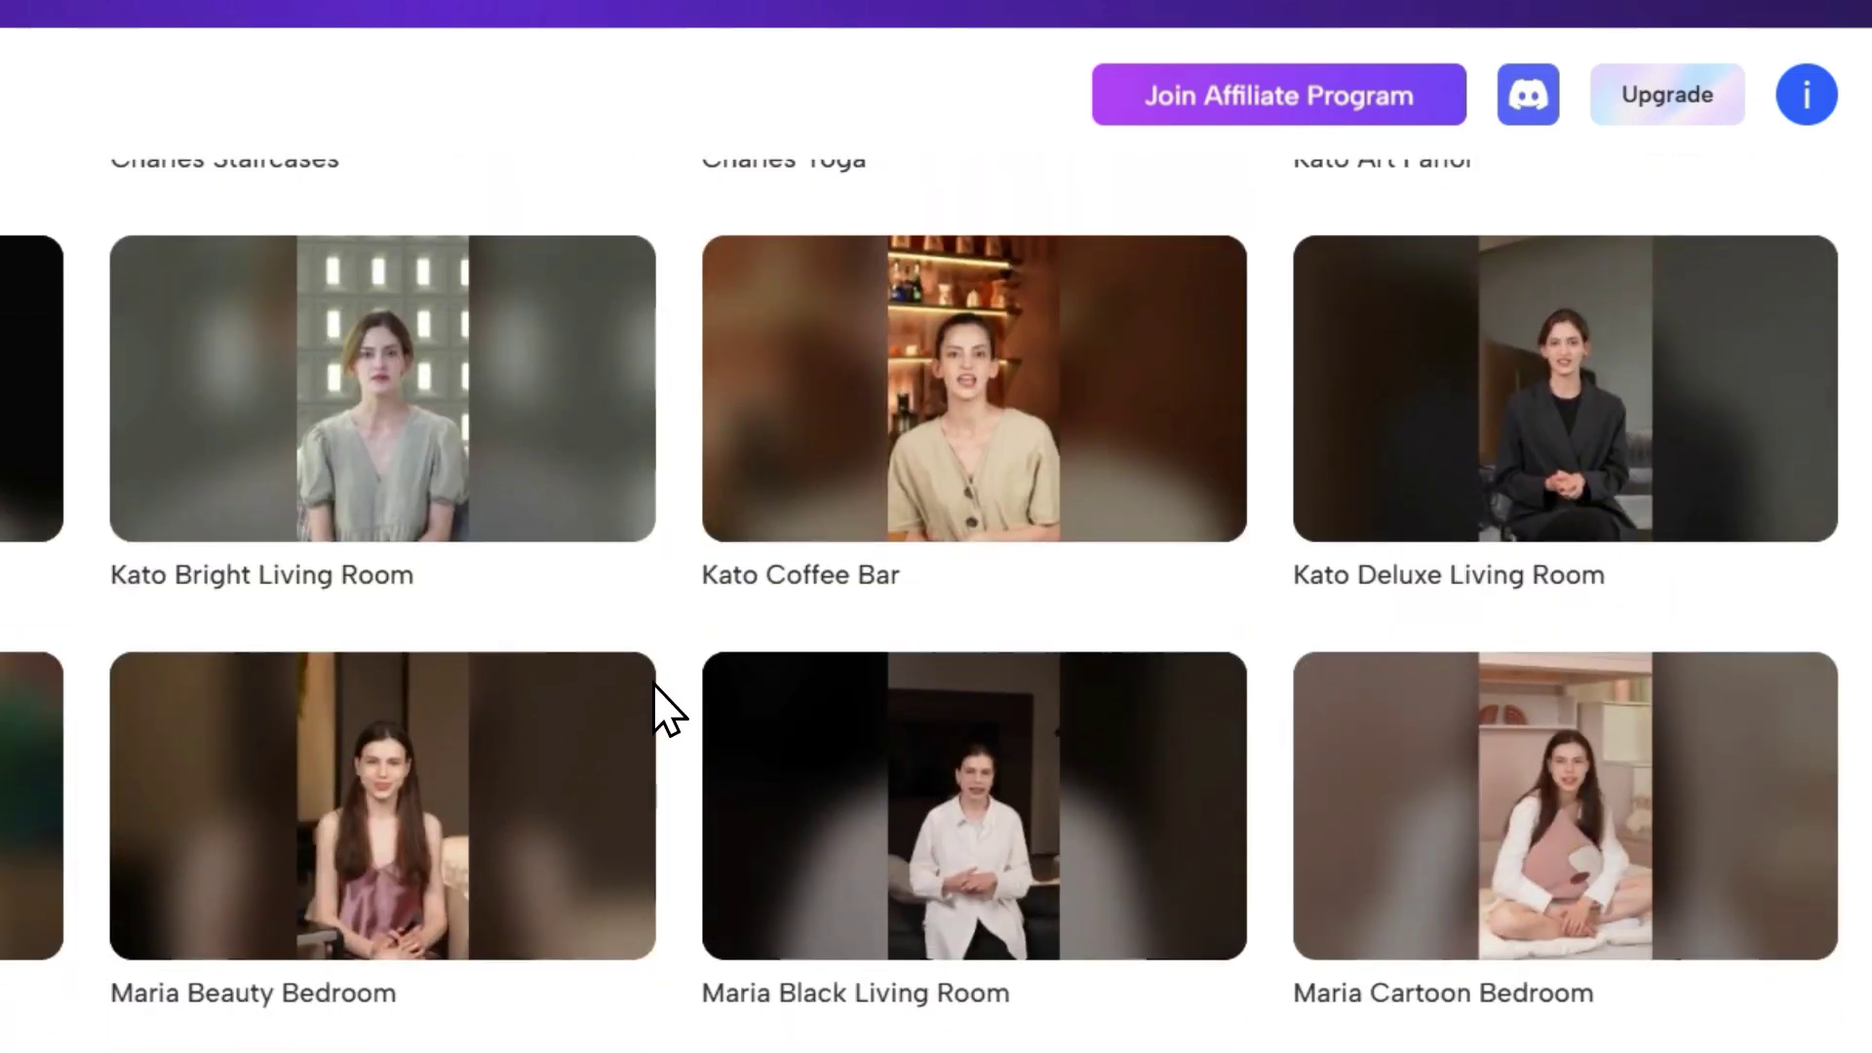
pyautogui.scroll(-15, 668, 707)
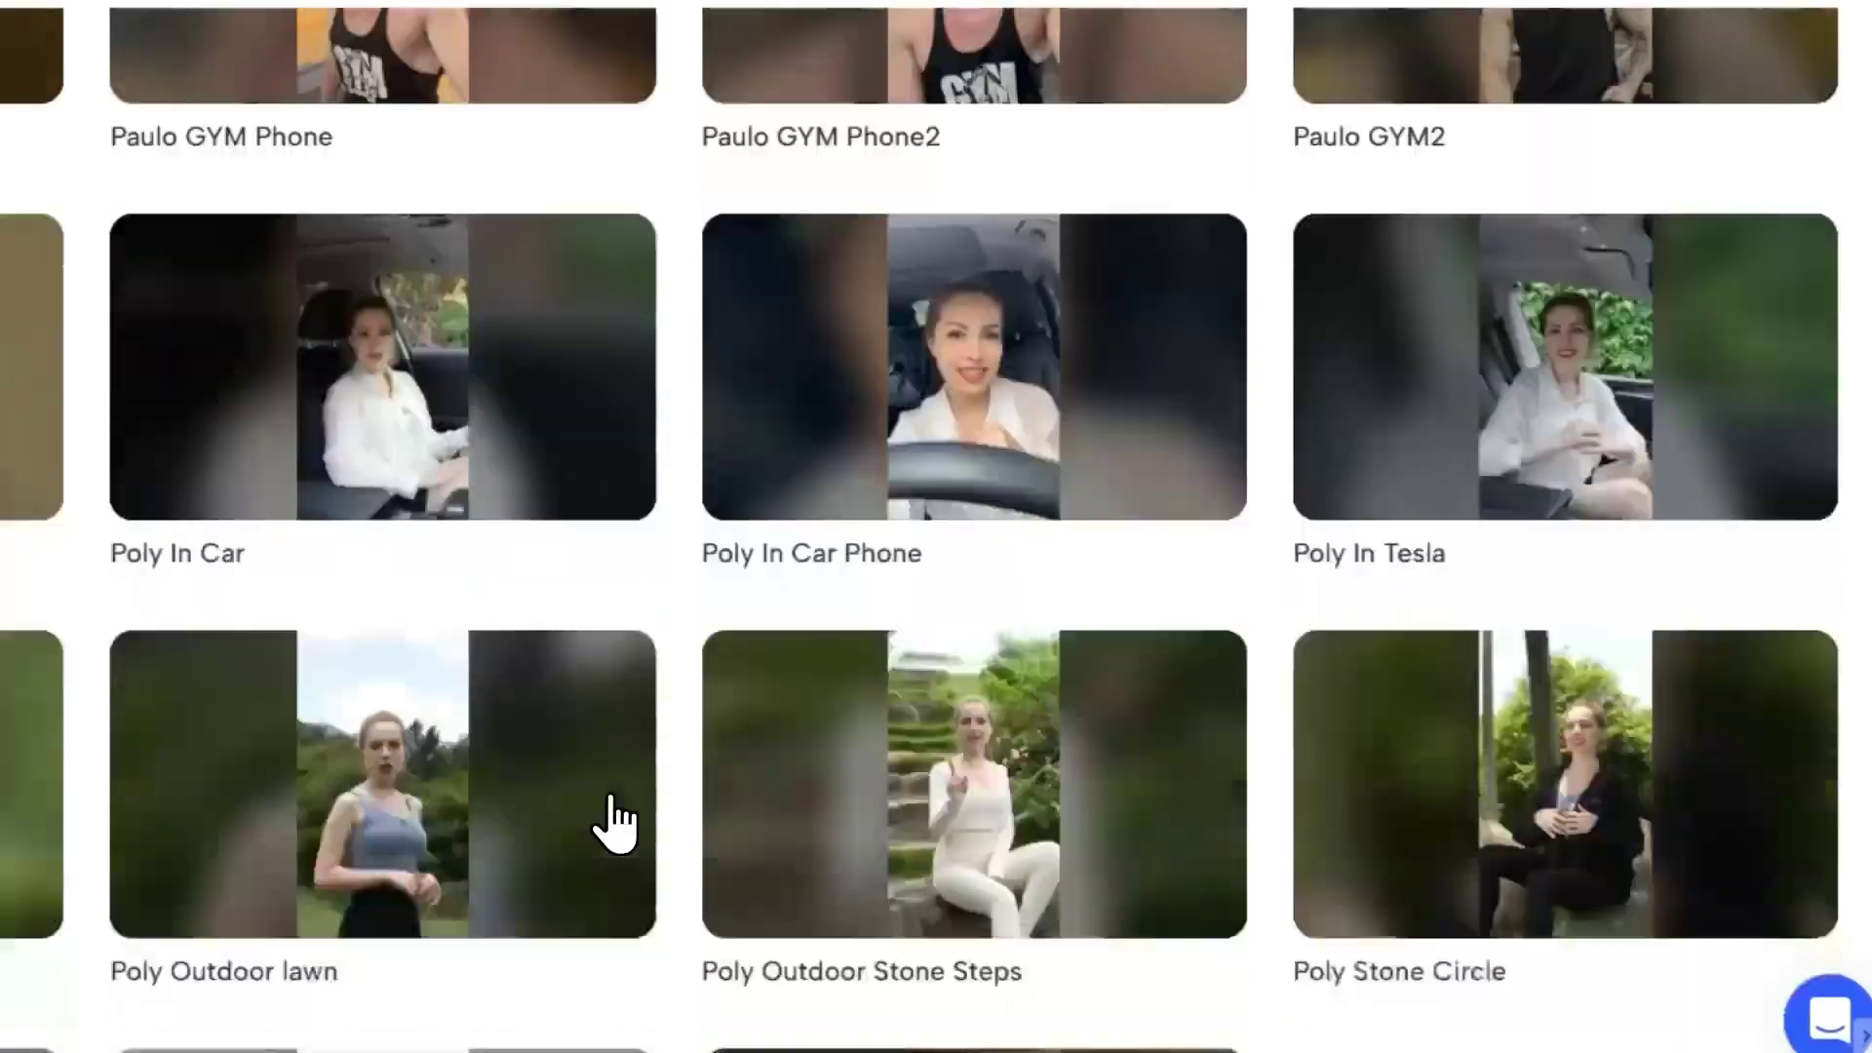
pyautogui.scroll(15, 605, 816)
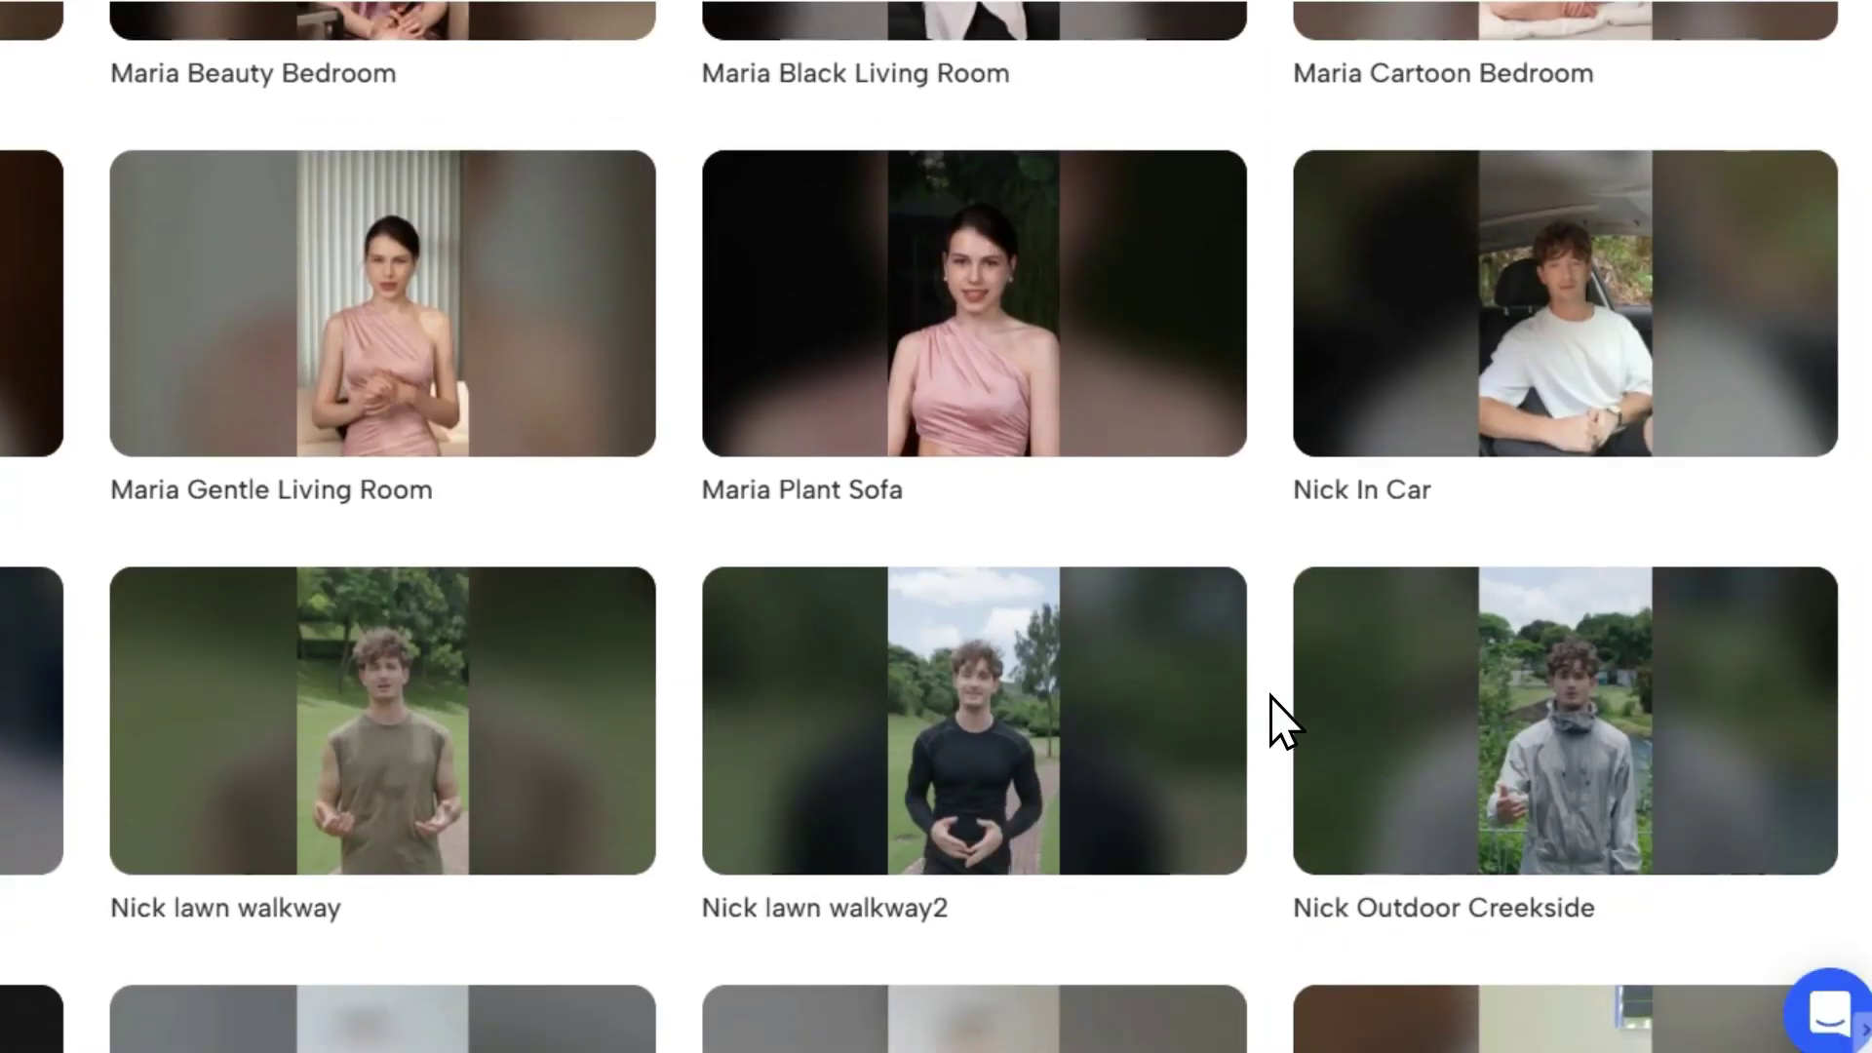
pyautogui.scroll(10, 1271, 698)
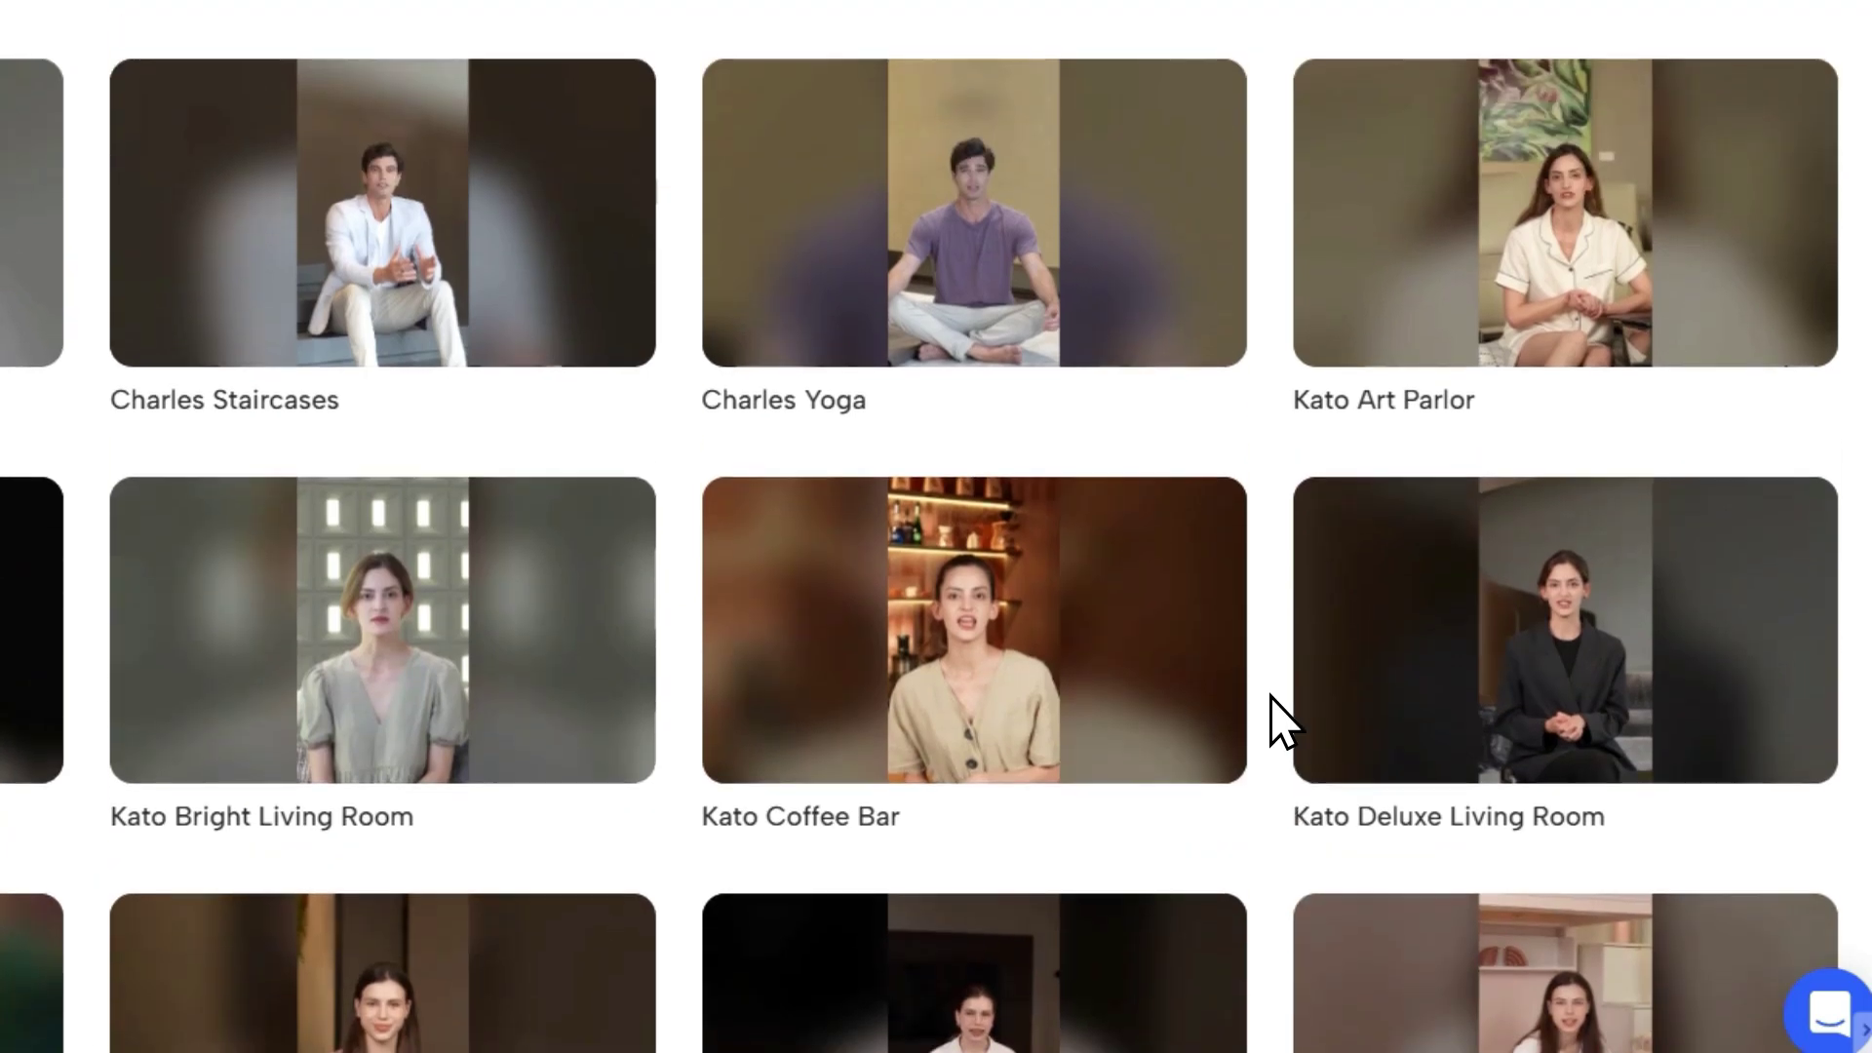
pyautogui.scroll(10, 1271, 698)
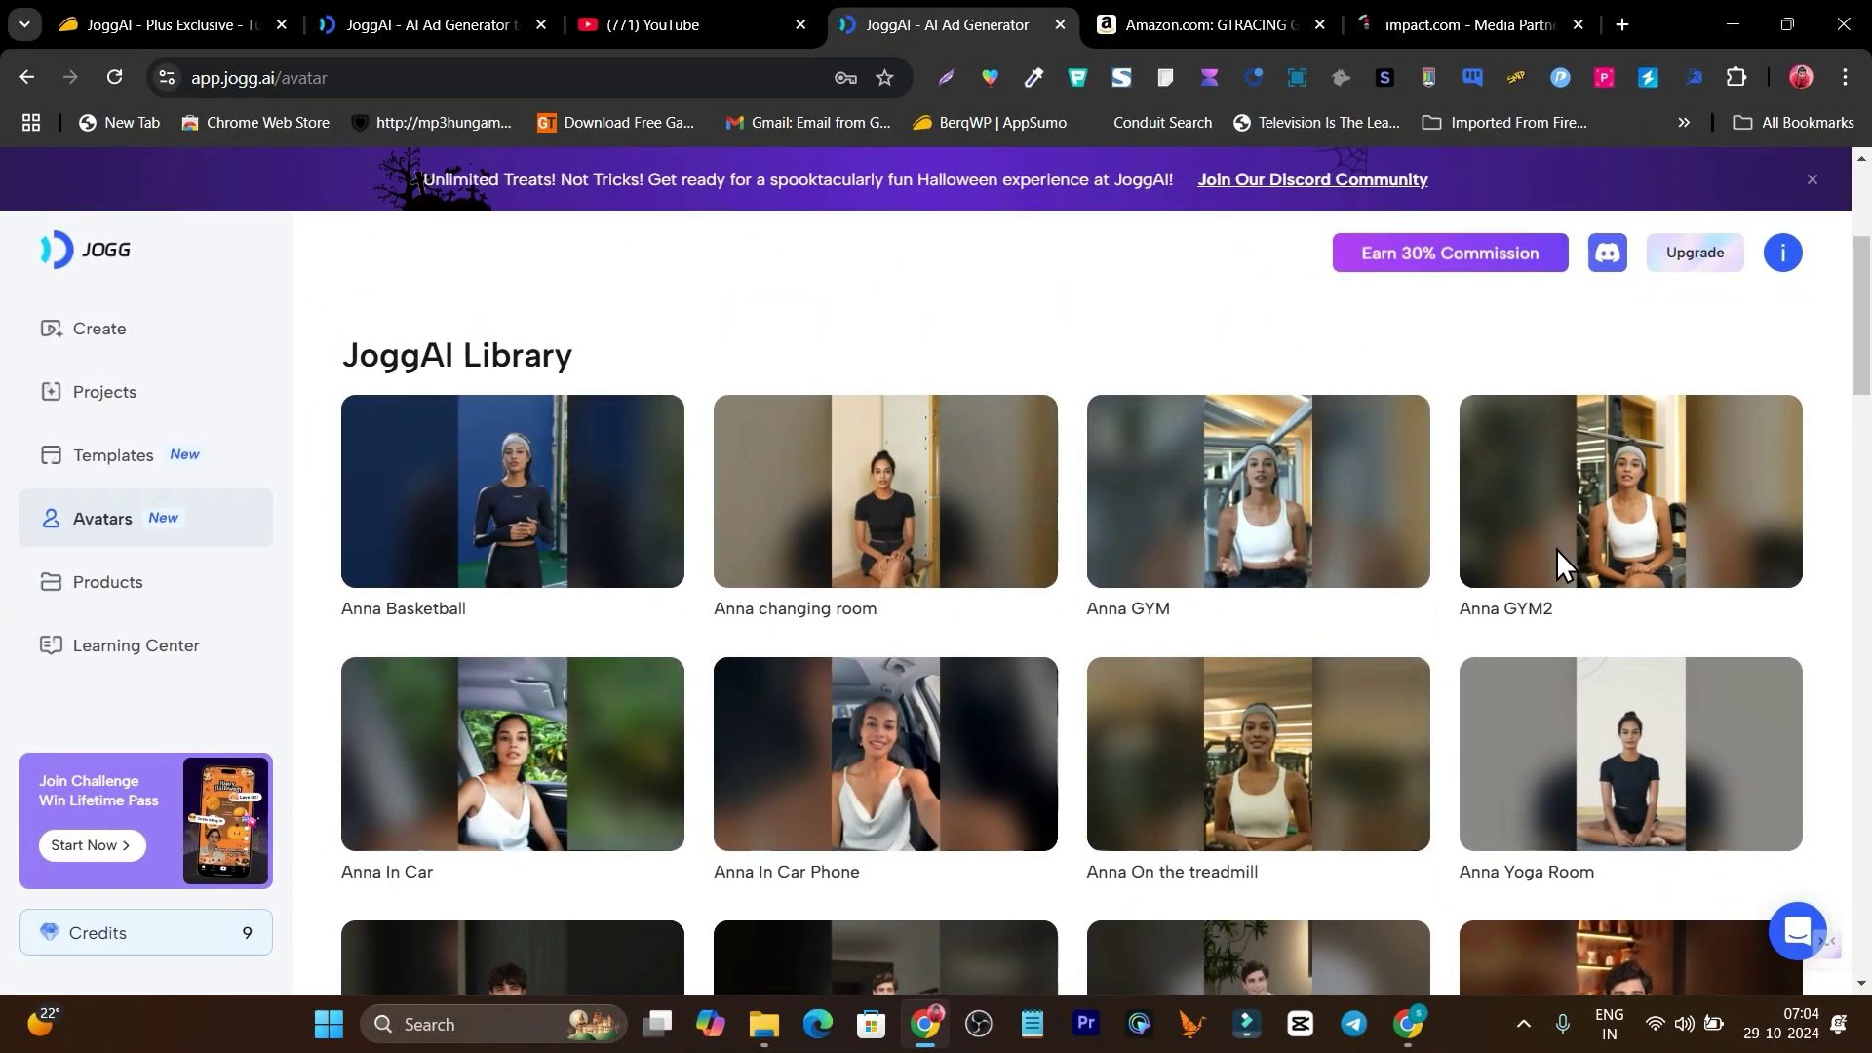
# Return to the AppSumo JoggAI deal and scroll to the Compare plans table: Tier 1 $69, Tier 2 $189, Tier 3 $399
pyautogui.hotkey('ctrl', '2')
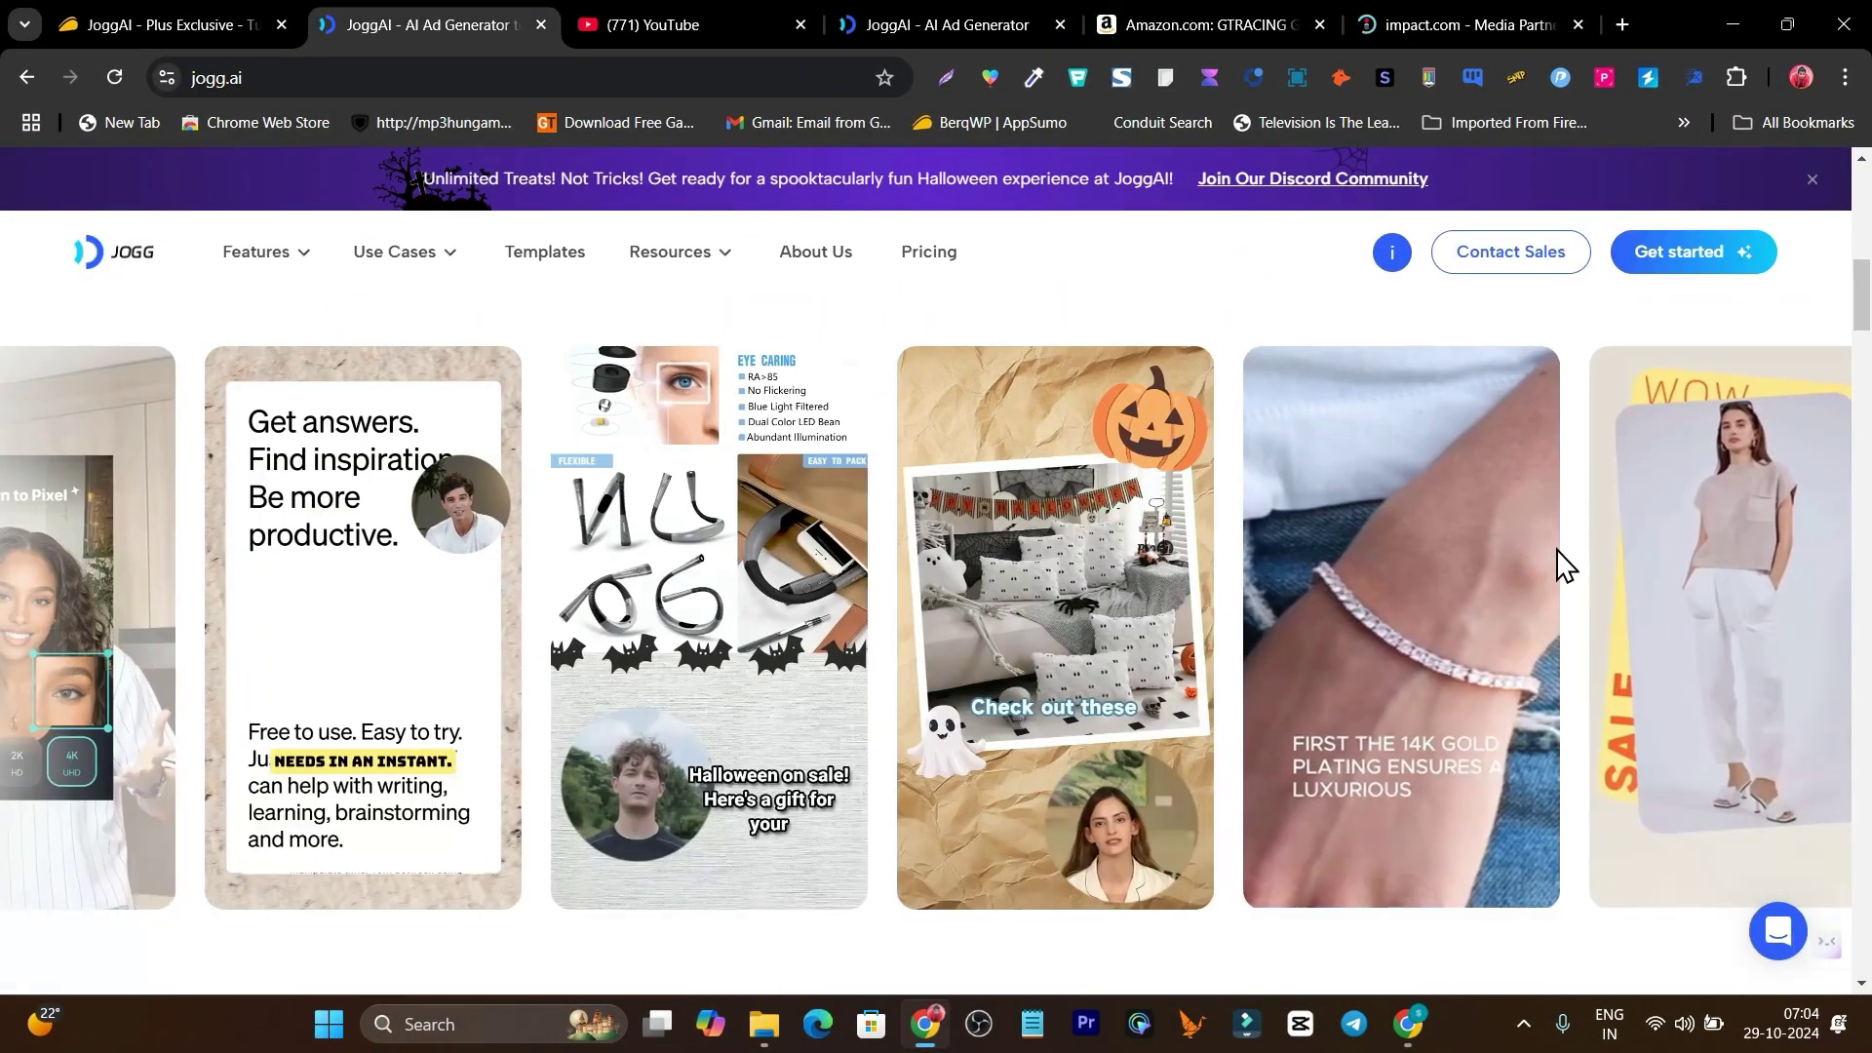
pyautogui.hotkey('ctrl', '1')
pyautogui.scroll(-4, 1556, 556)
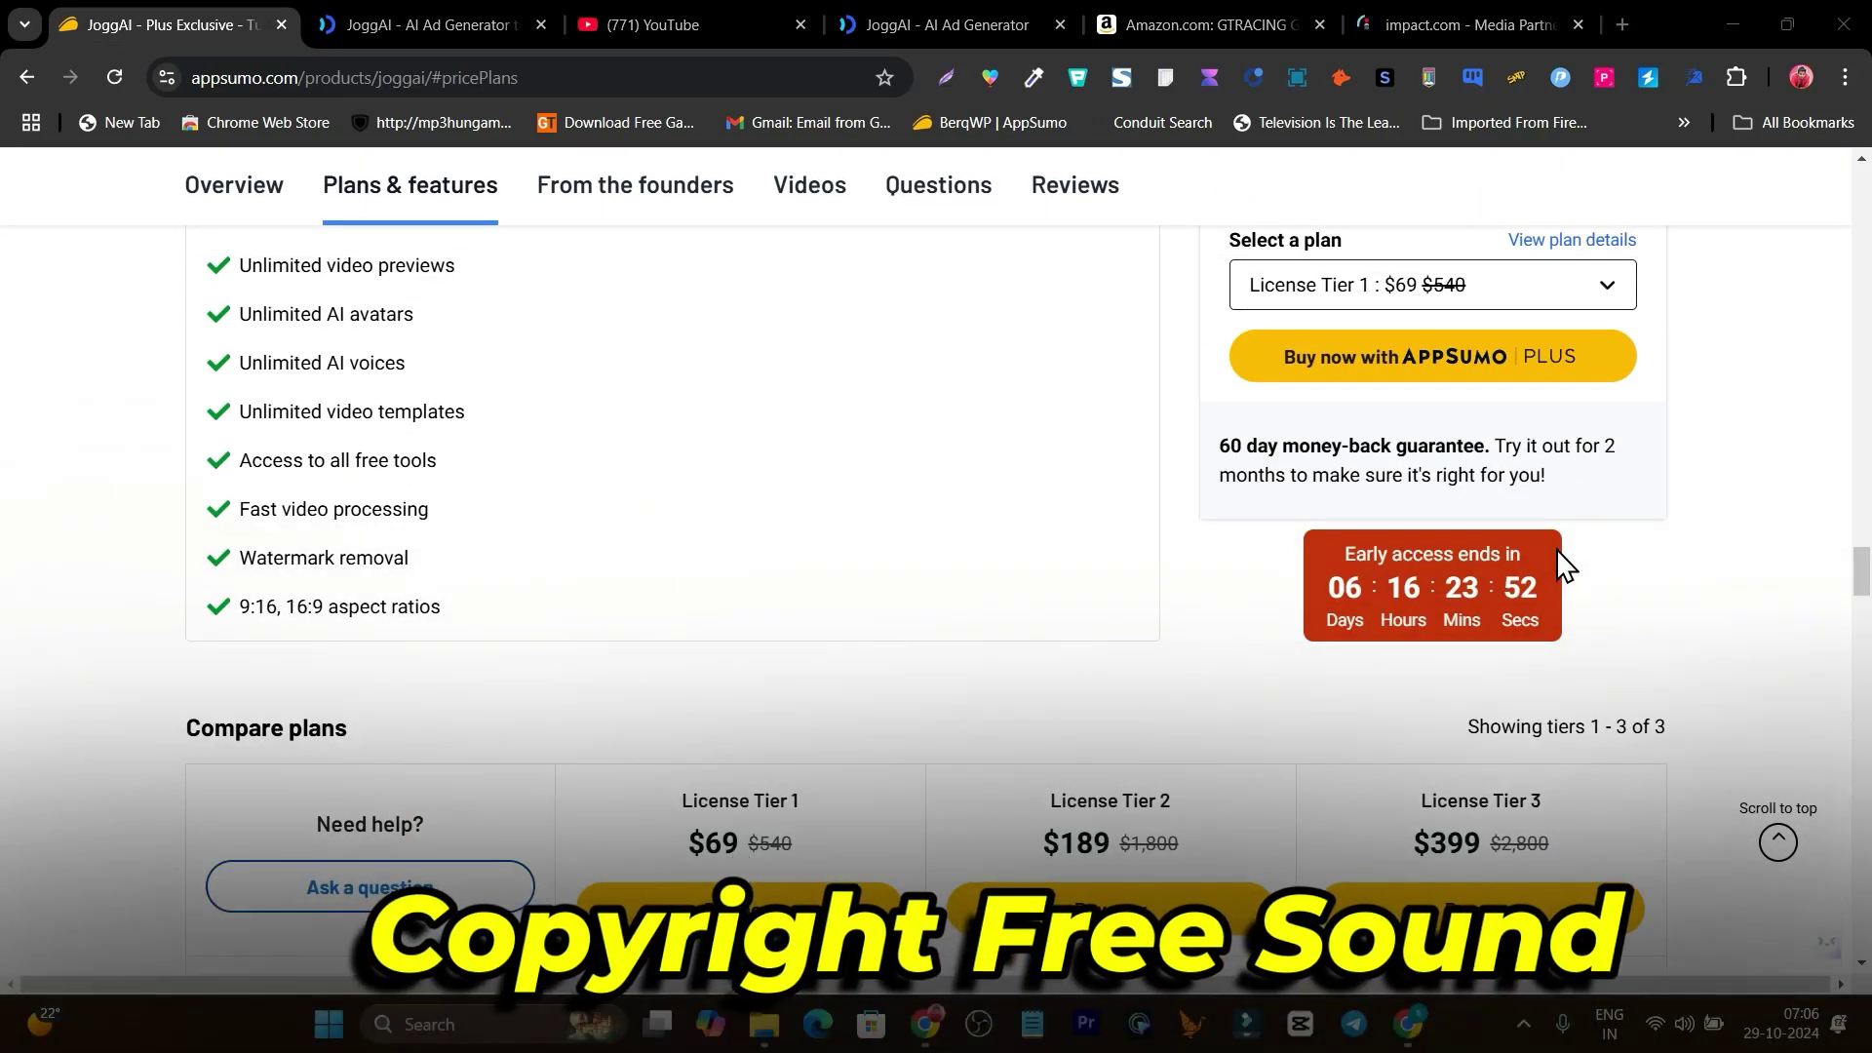
pyautogui.scroll(-3, 1556, 548)
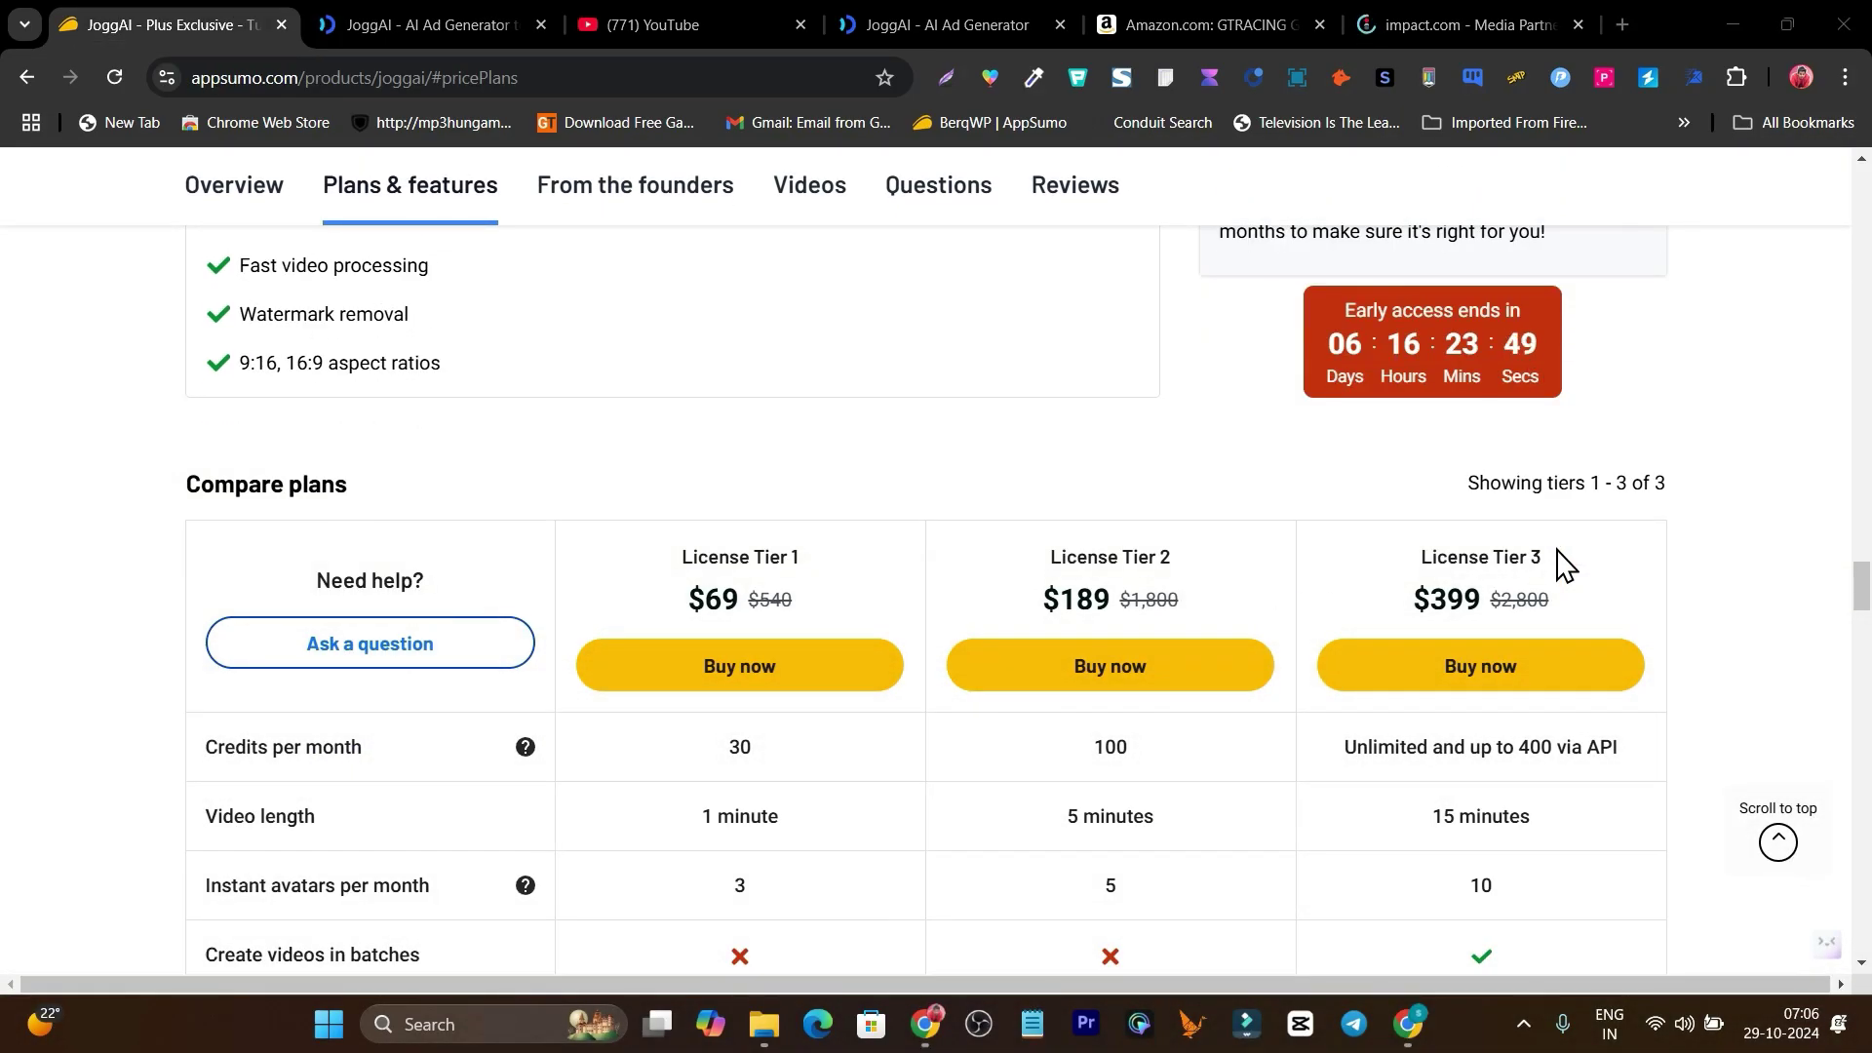
pyautogui.scroll(-2, 1483, 587)
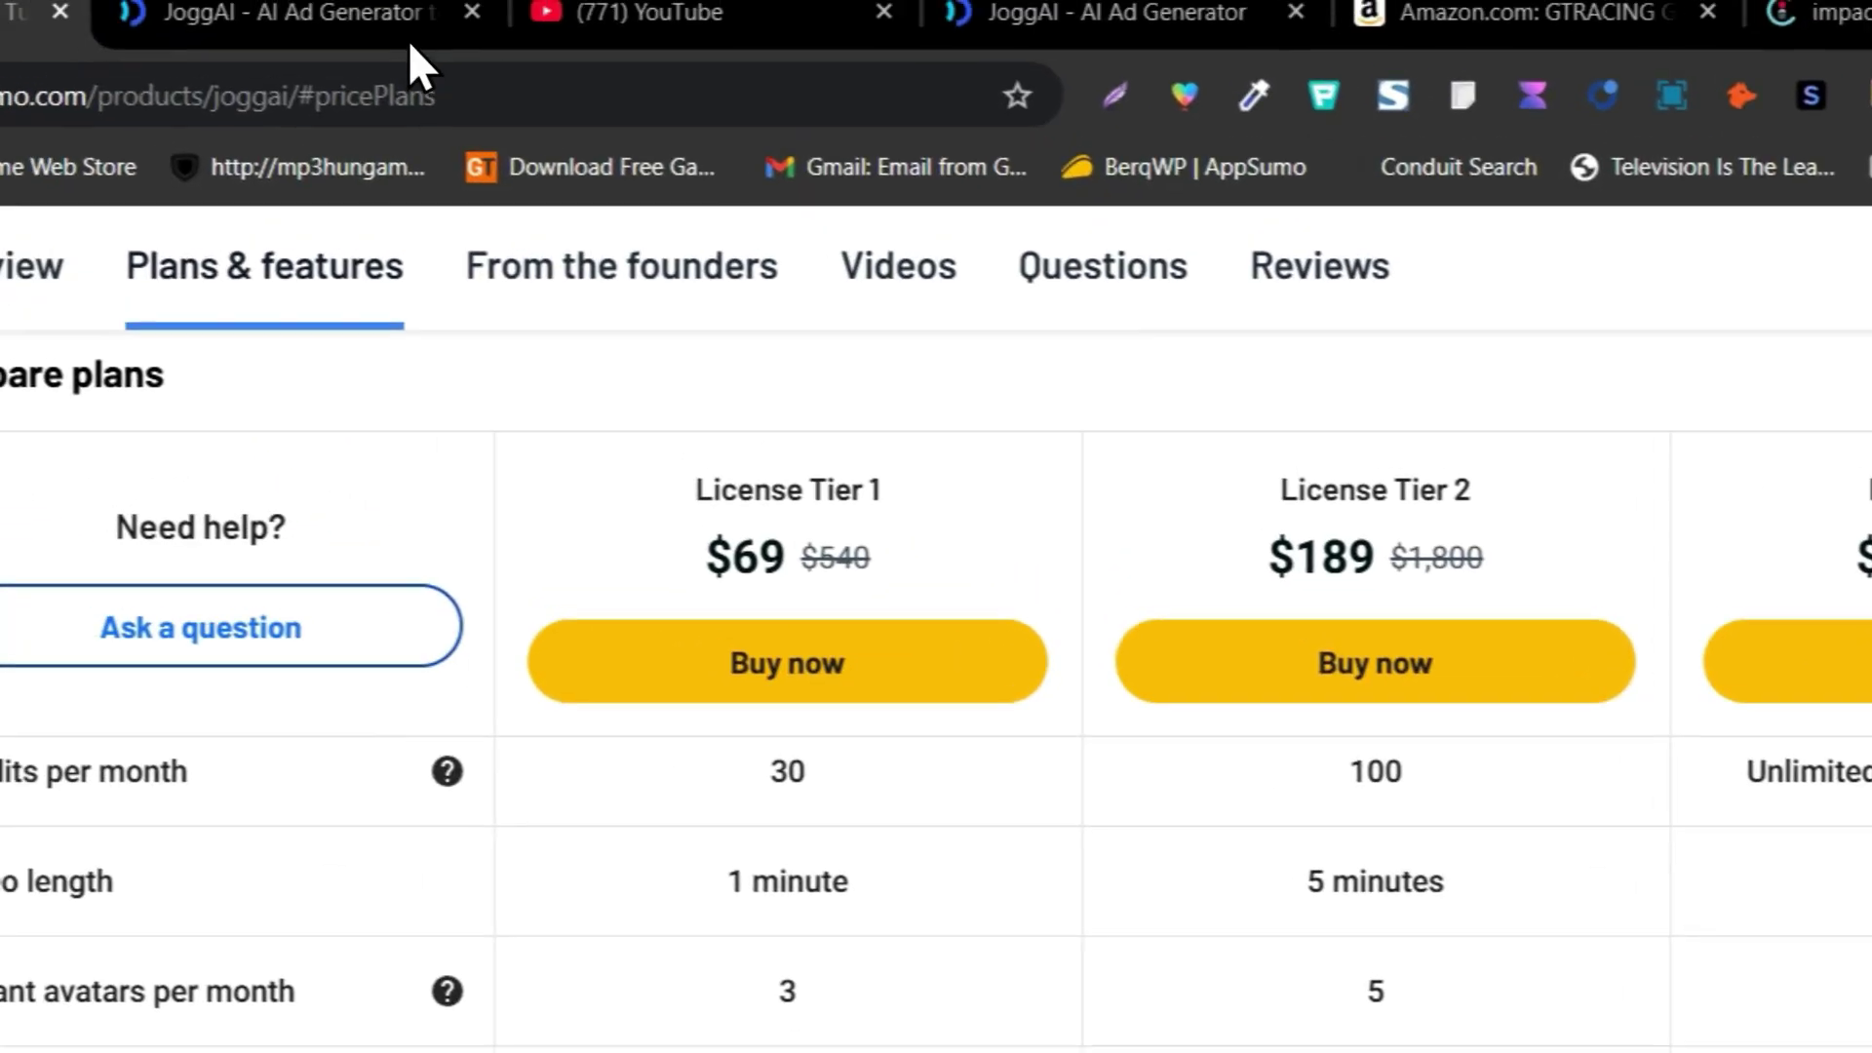
# Highlight Tier 1's 1-minute video length and 30 monthly credits, then scroll back to the Overview
pyautogui.tripleClick(571, 640)
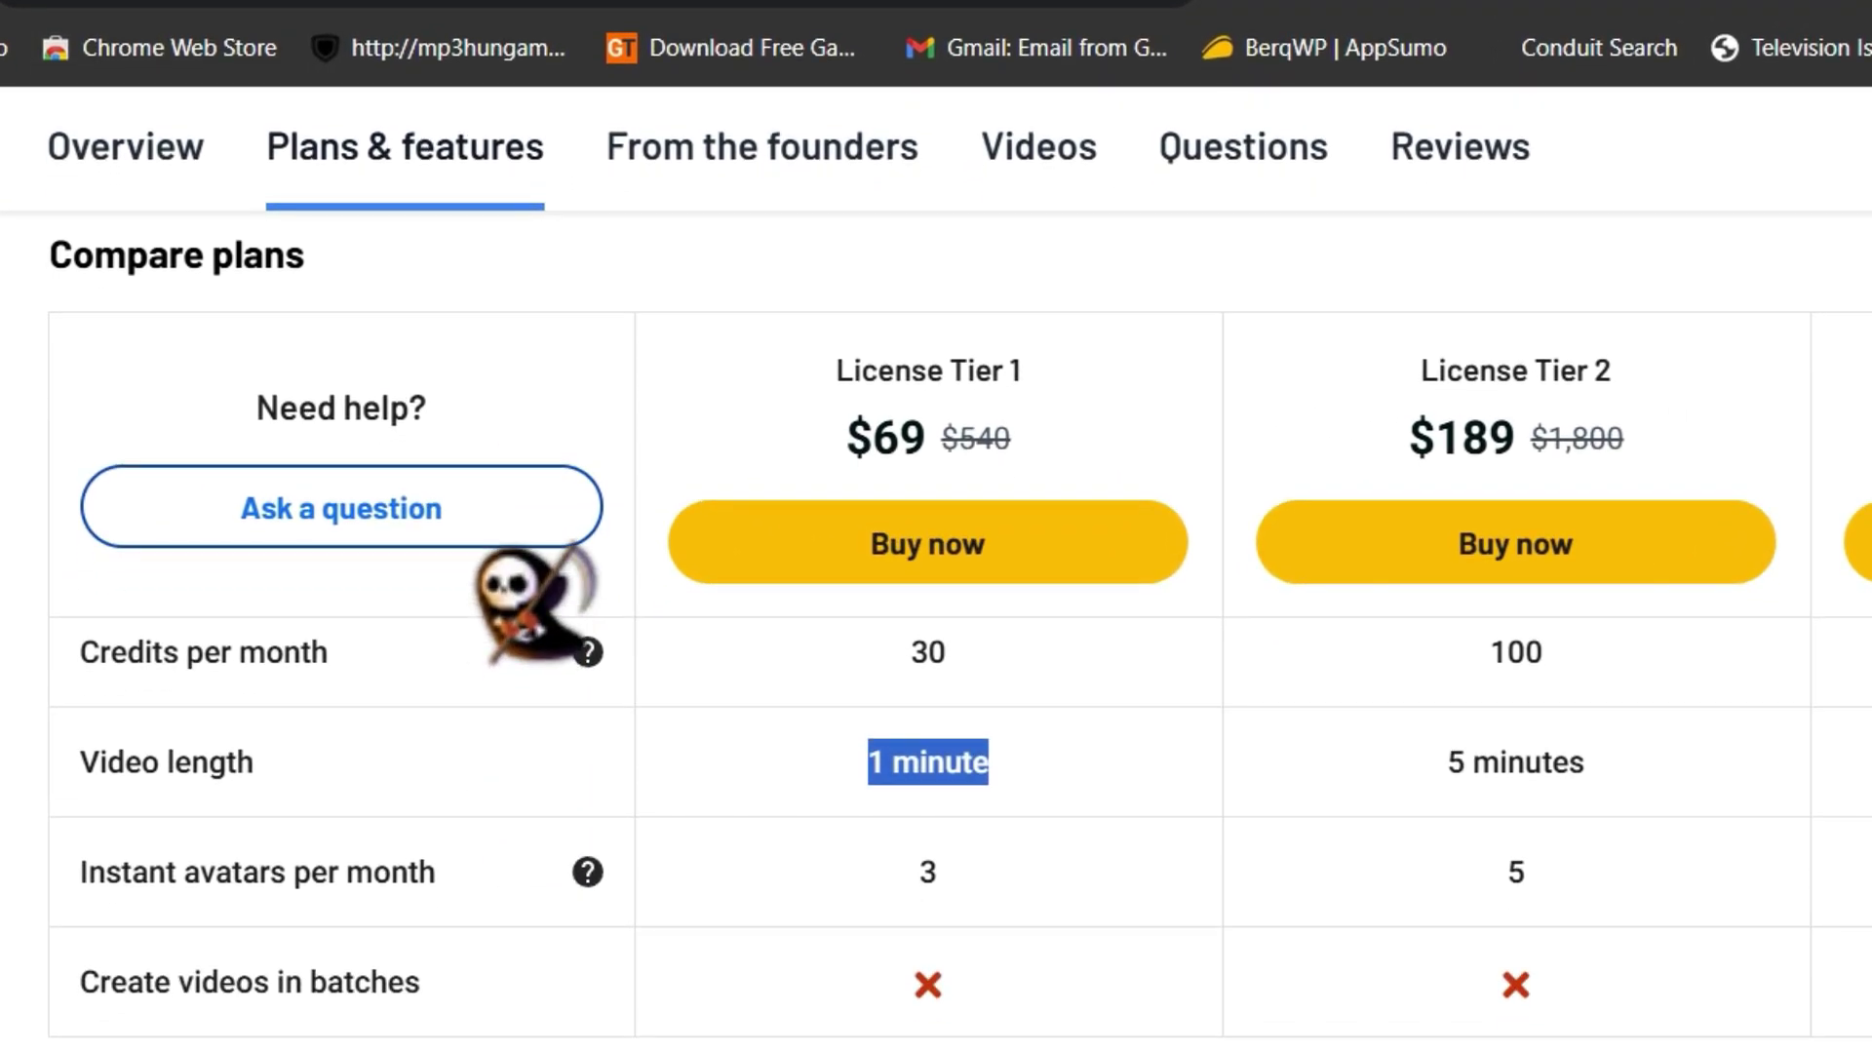
pyautogui.doubleClick(928, 651)
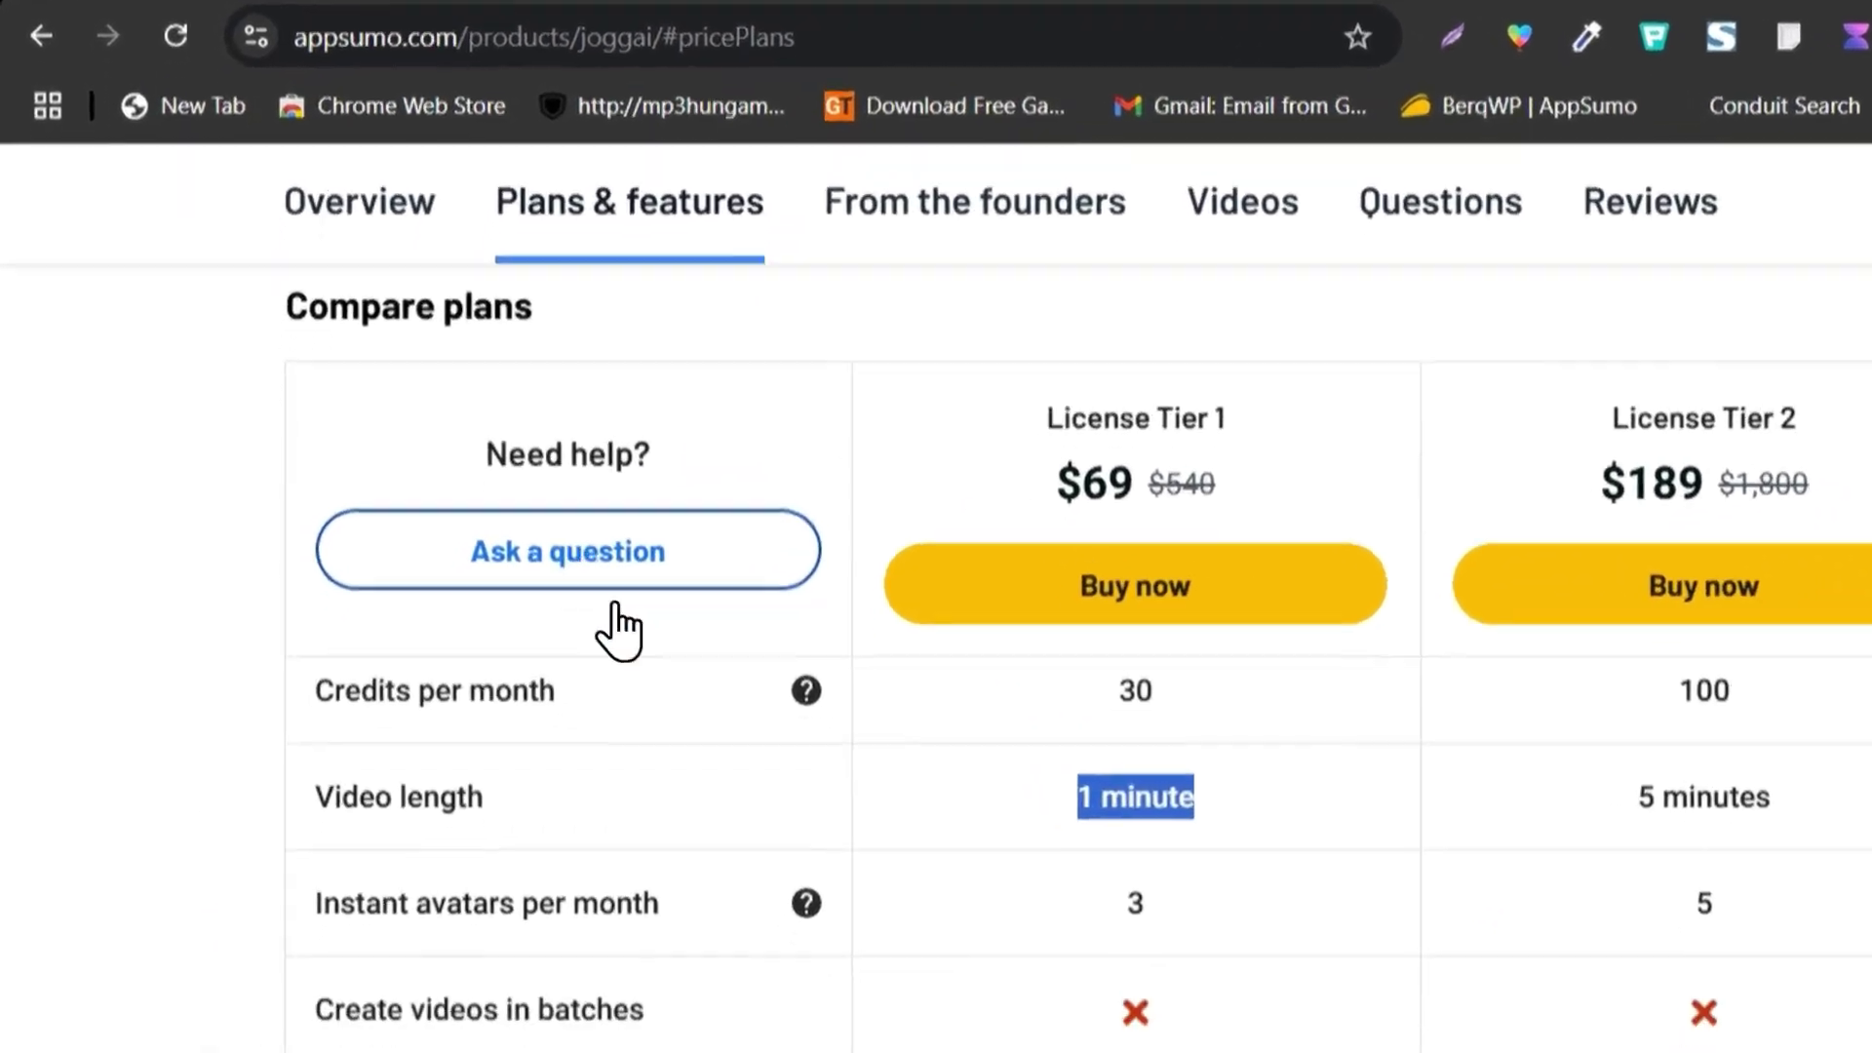
pyautogui.scroll(15, 1401, 531)
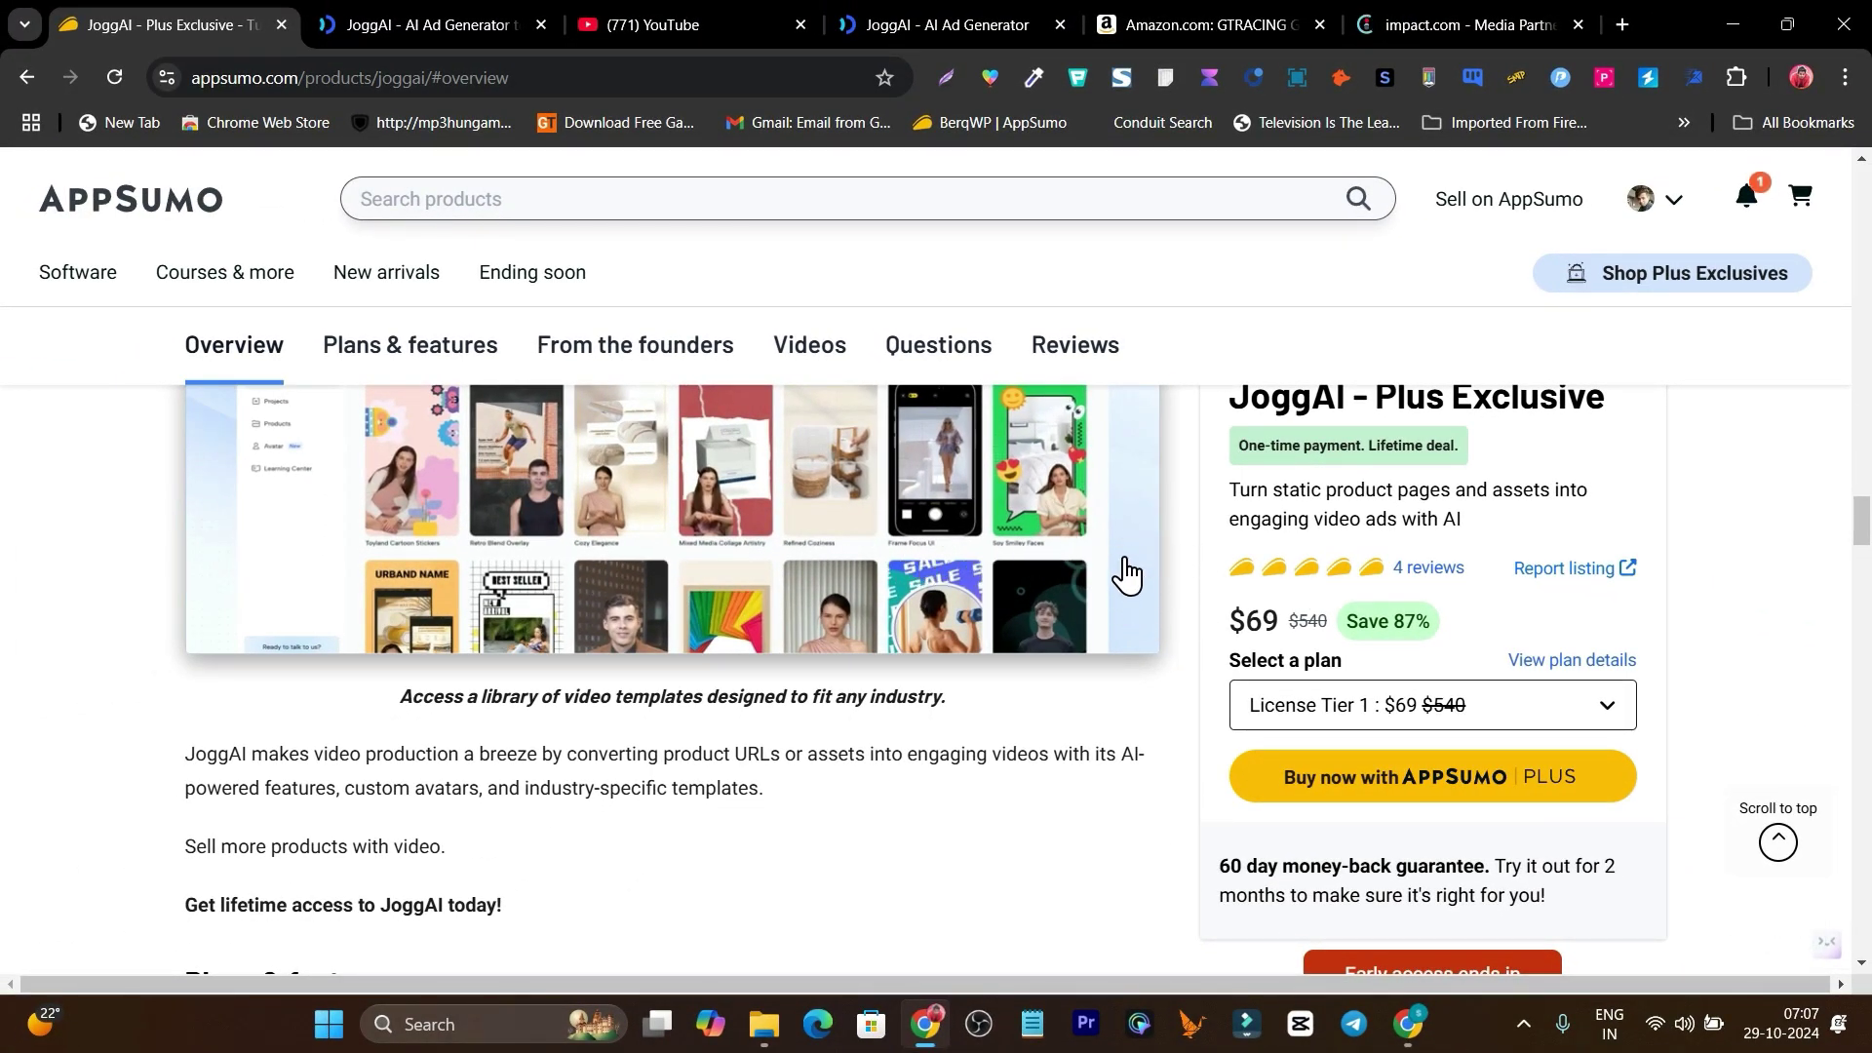
pyautogui.scroll(-6, 1180, 499)
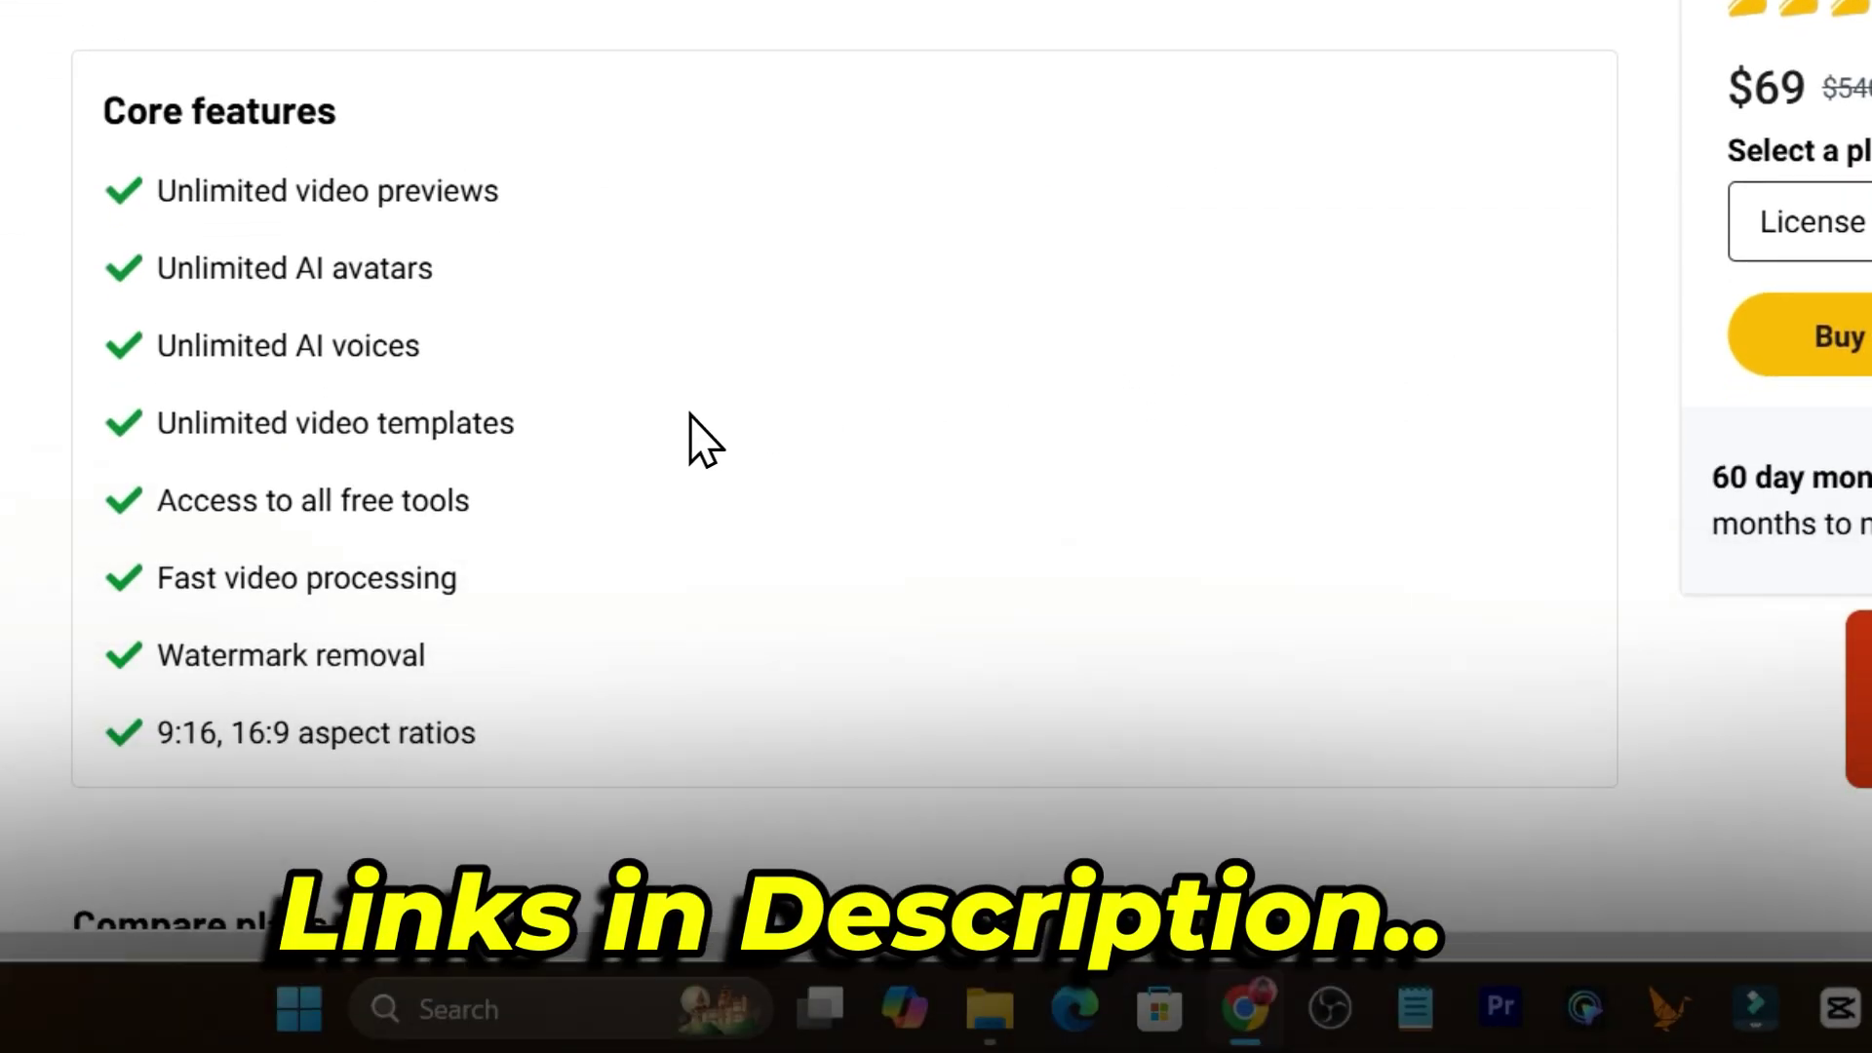
pyautogui.scroll(10, 600, 1024)
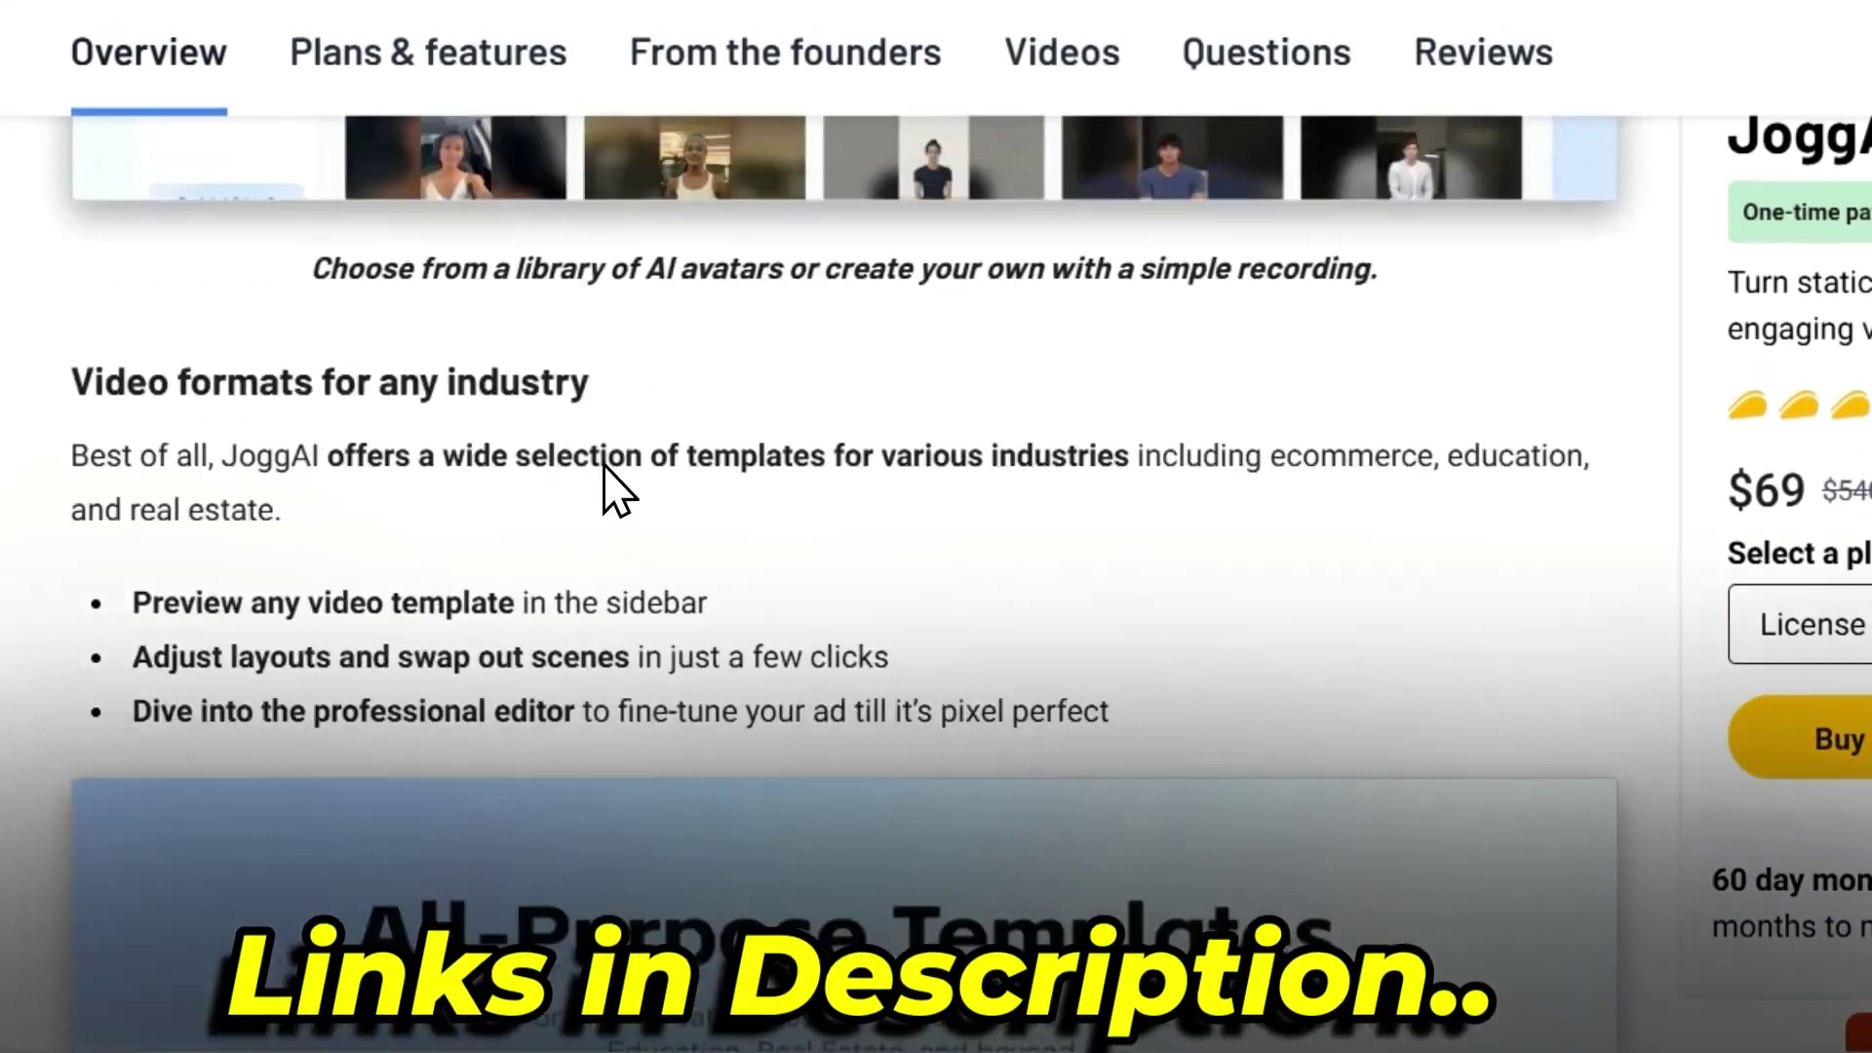
pyautogui.scroll(8, 601, 444)
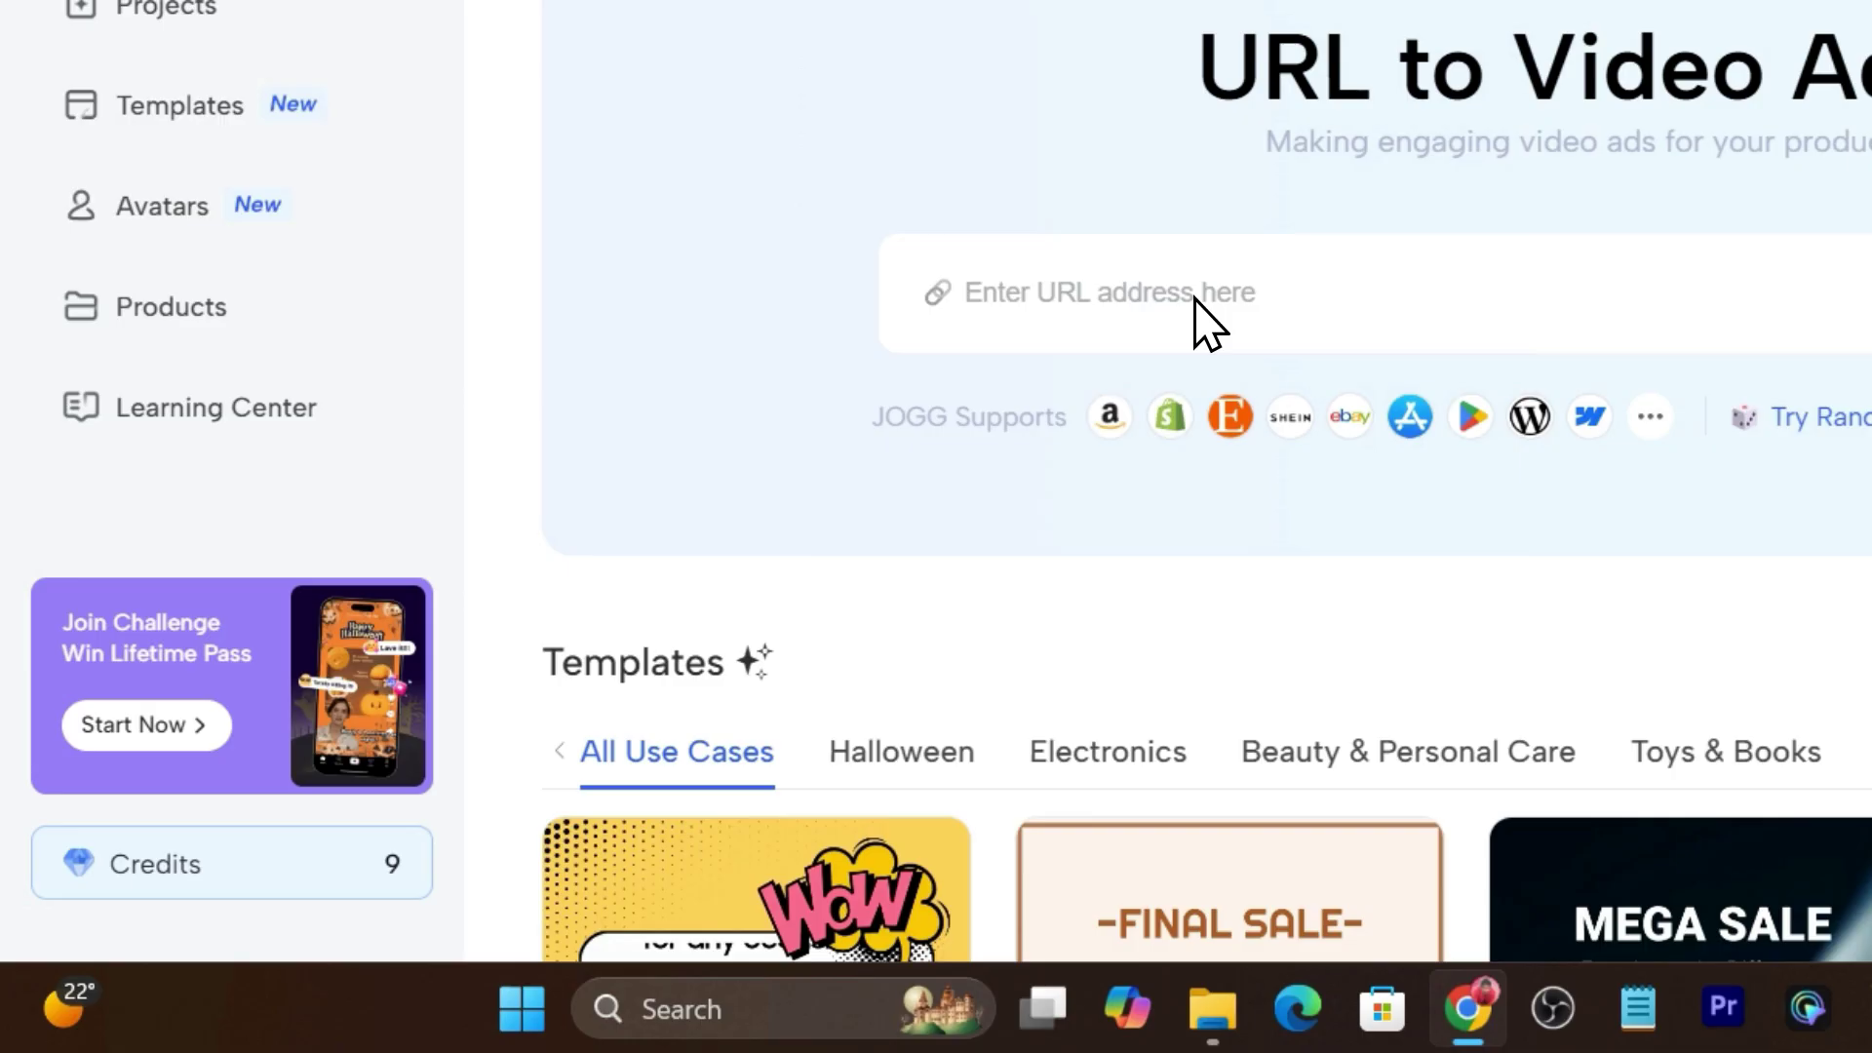
# Preview the Technological Glamour template, then close the preview
pyautogui.scroll(-3, 1195, 300)
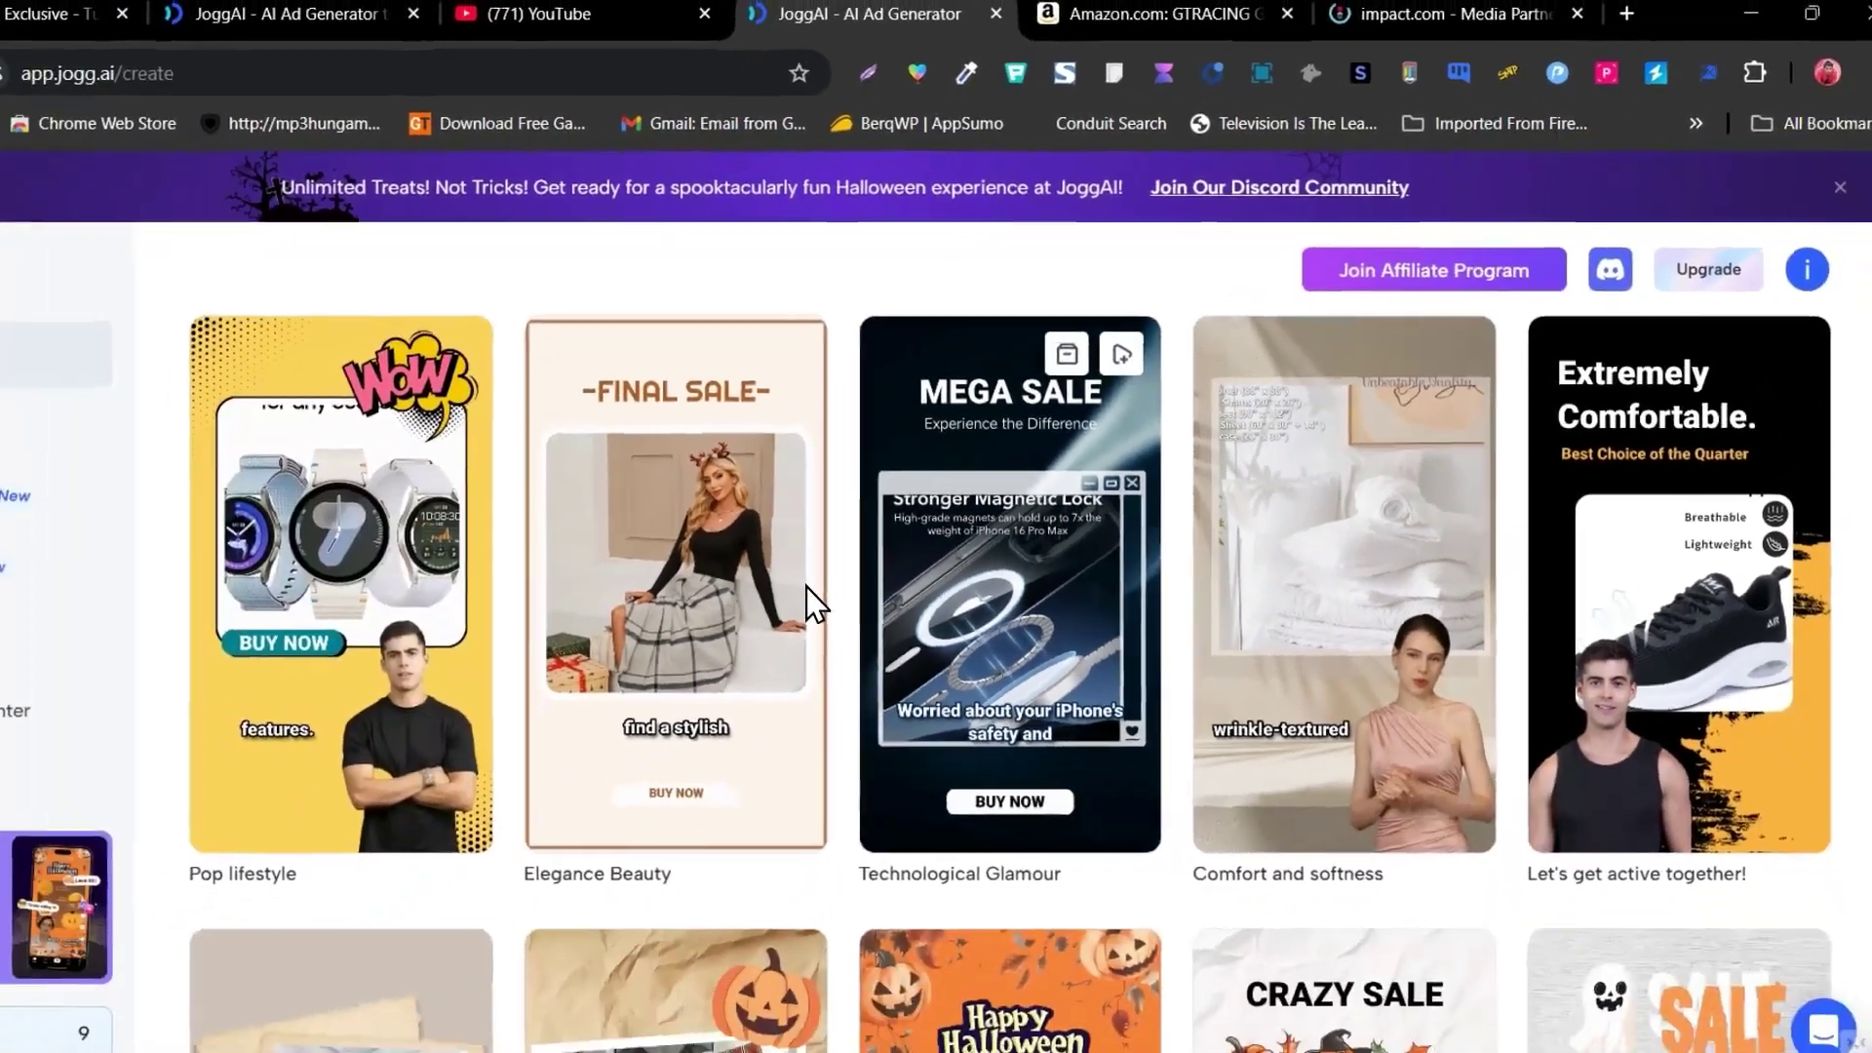
pyautogui.scroll(-3, 888, 536)
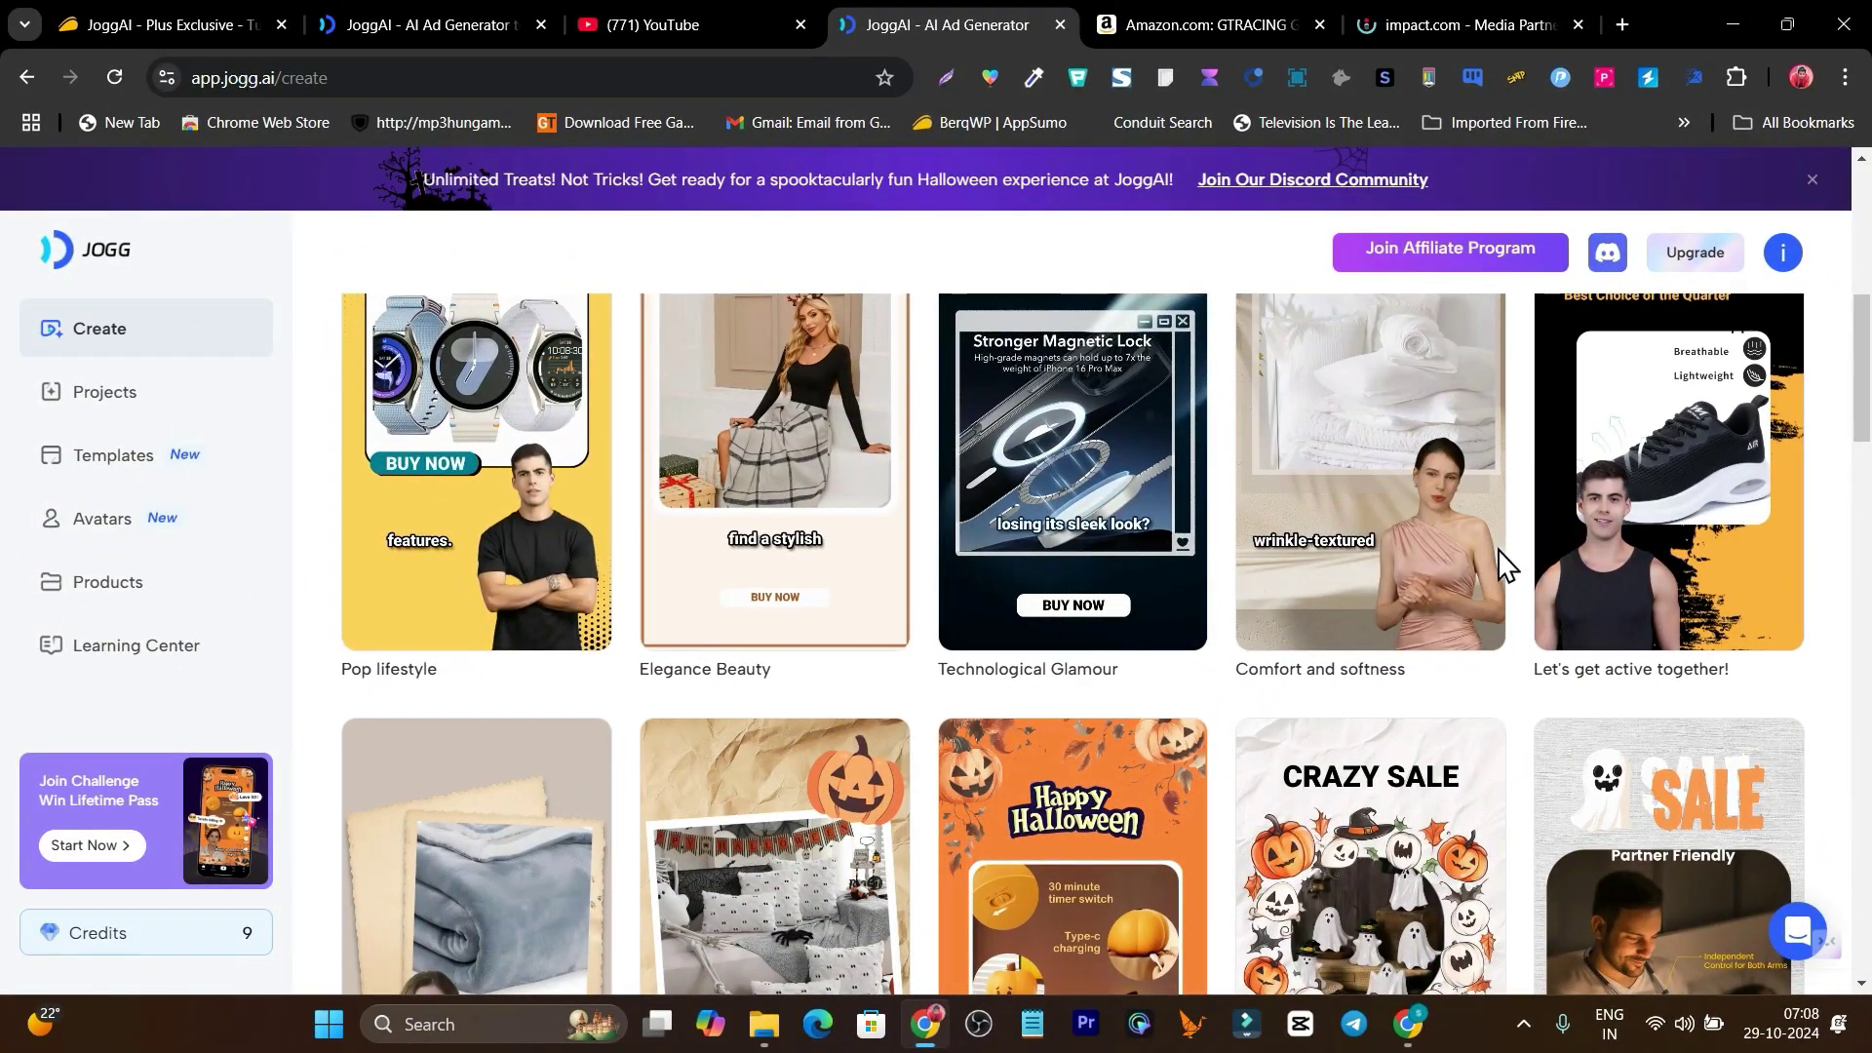
pyautogui.click(1489, 552)
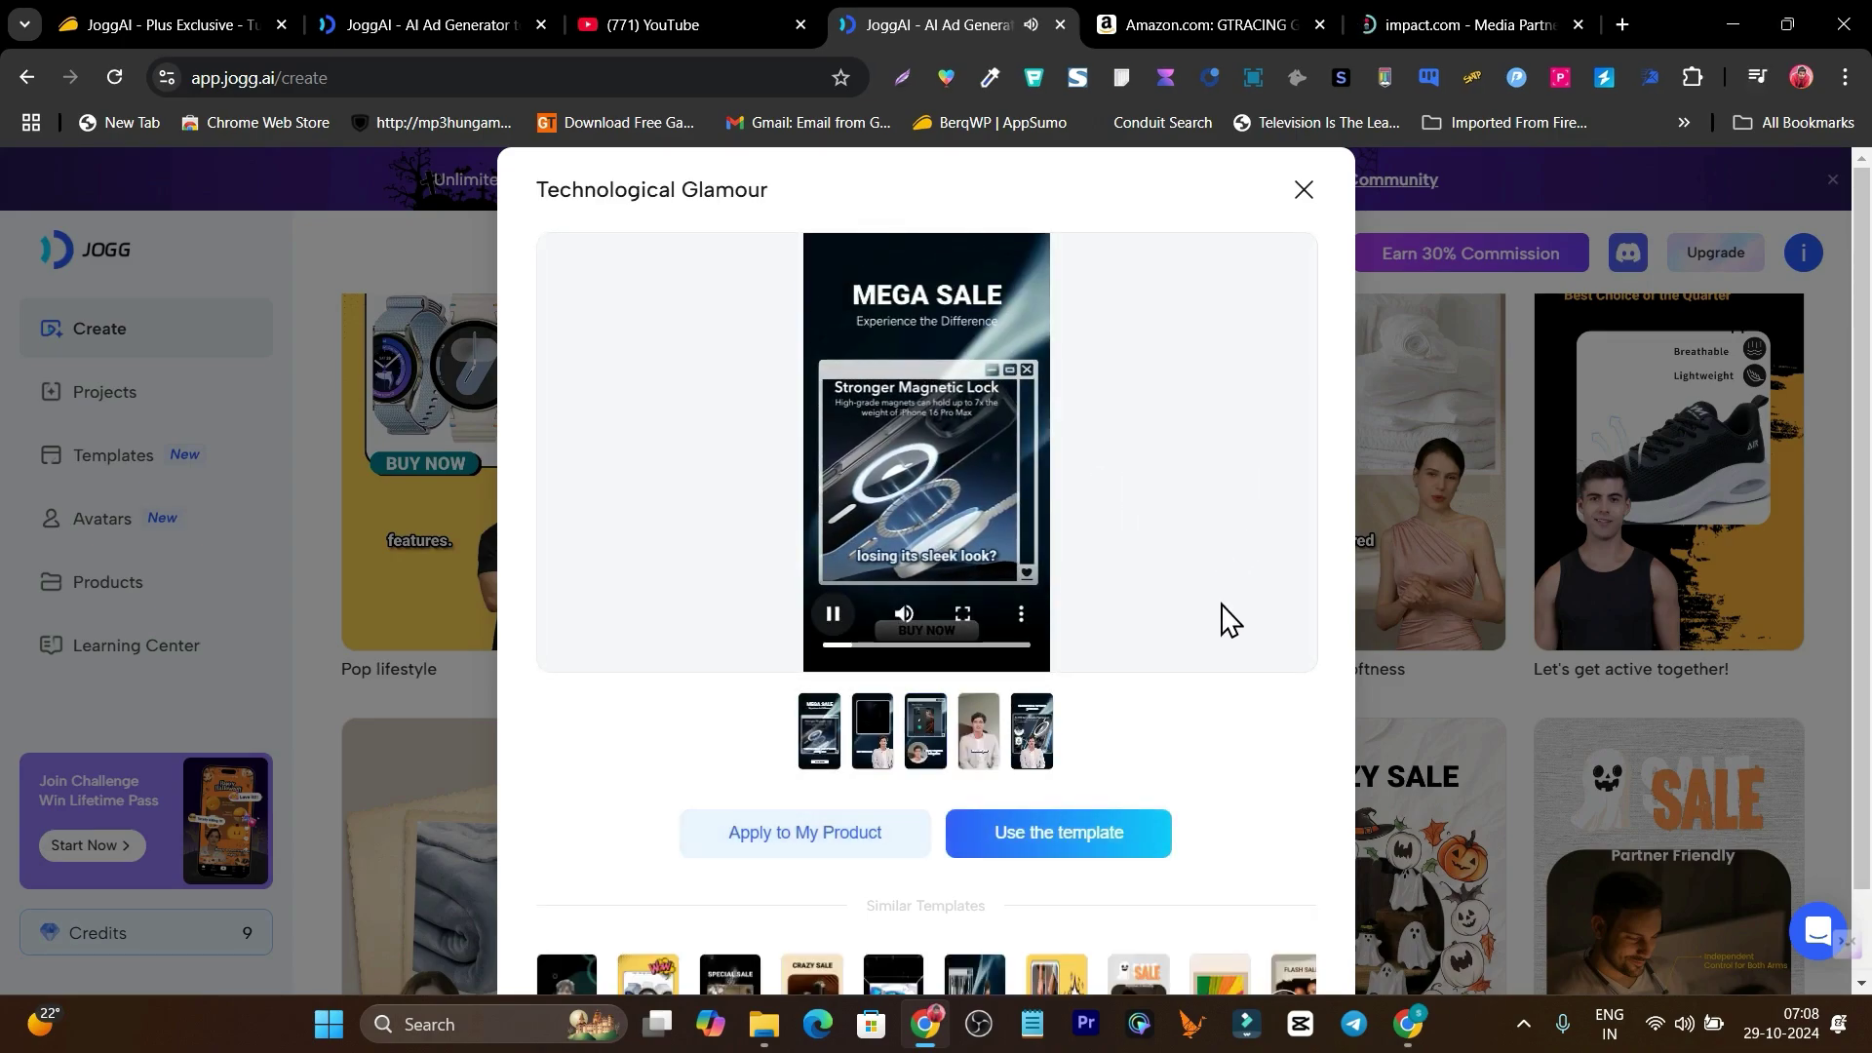
pyautogui.press('Escape')
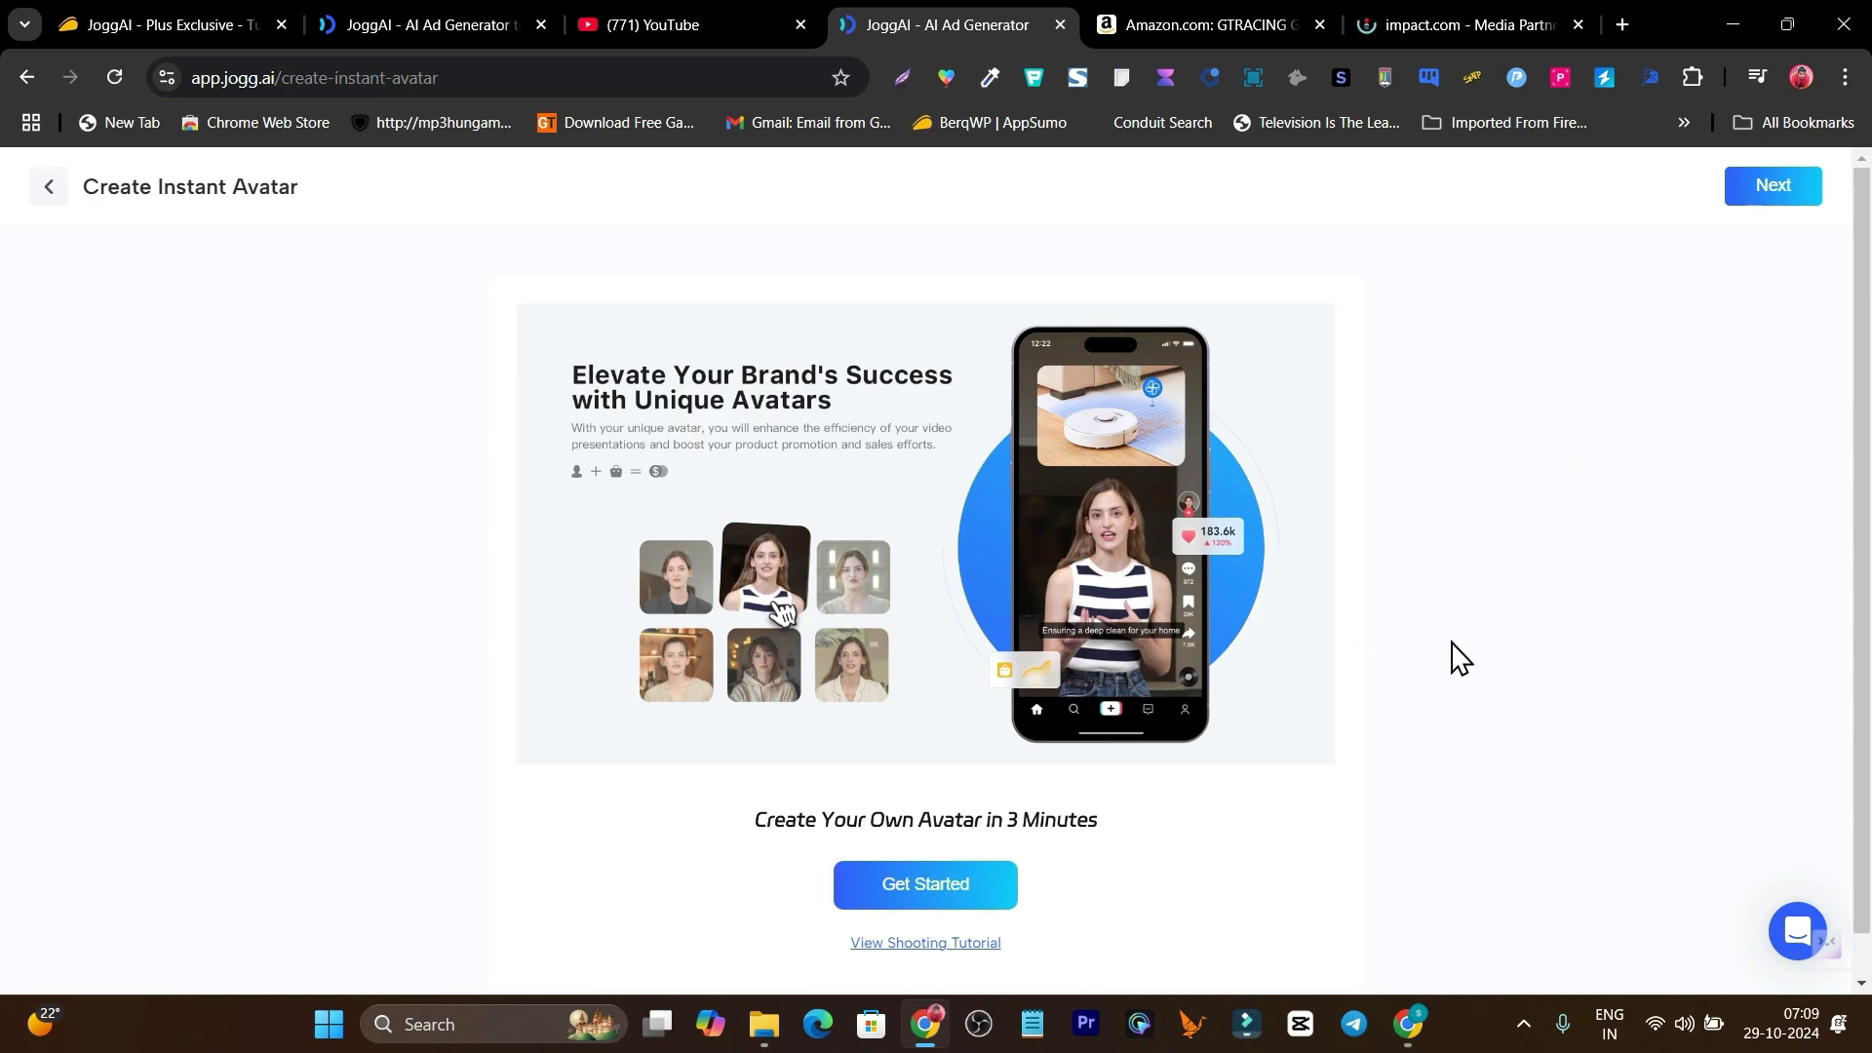
# Leave the instant avatar creation page and scroll through the avatar library
pyautogui.click(1421, 636)
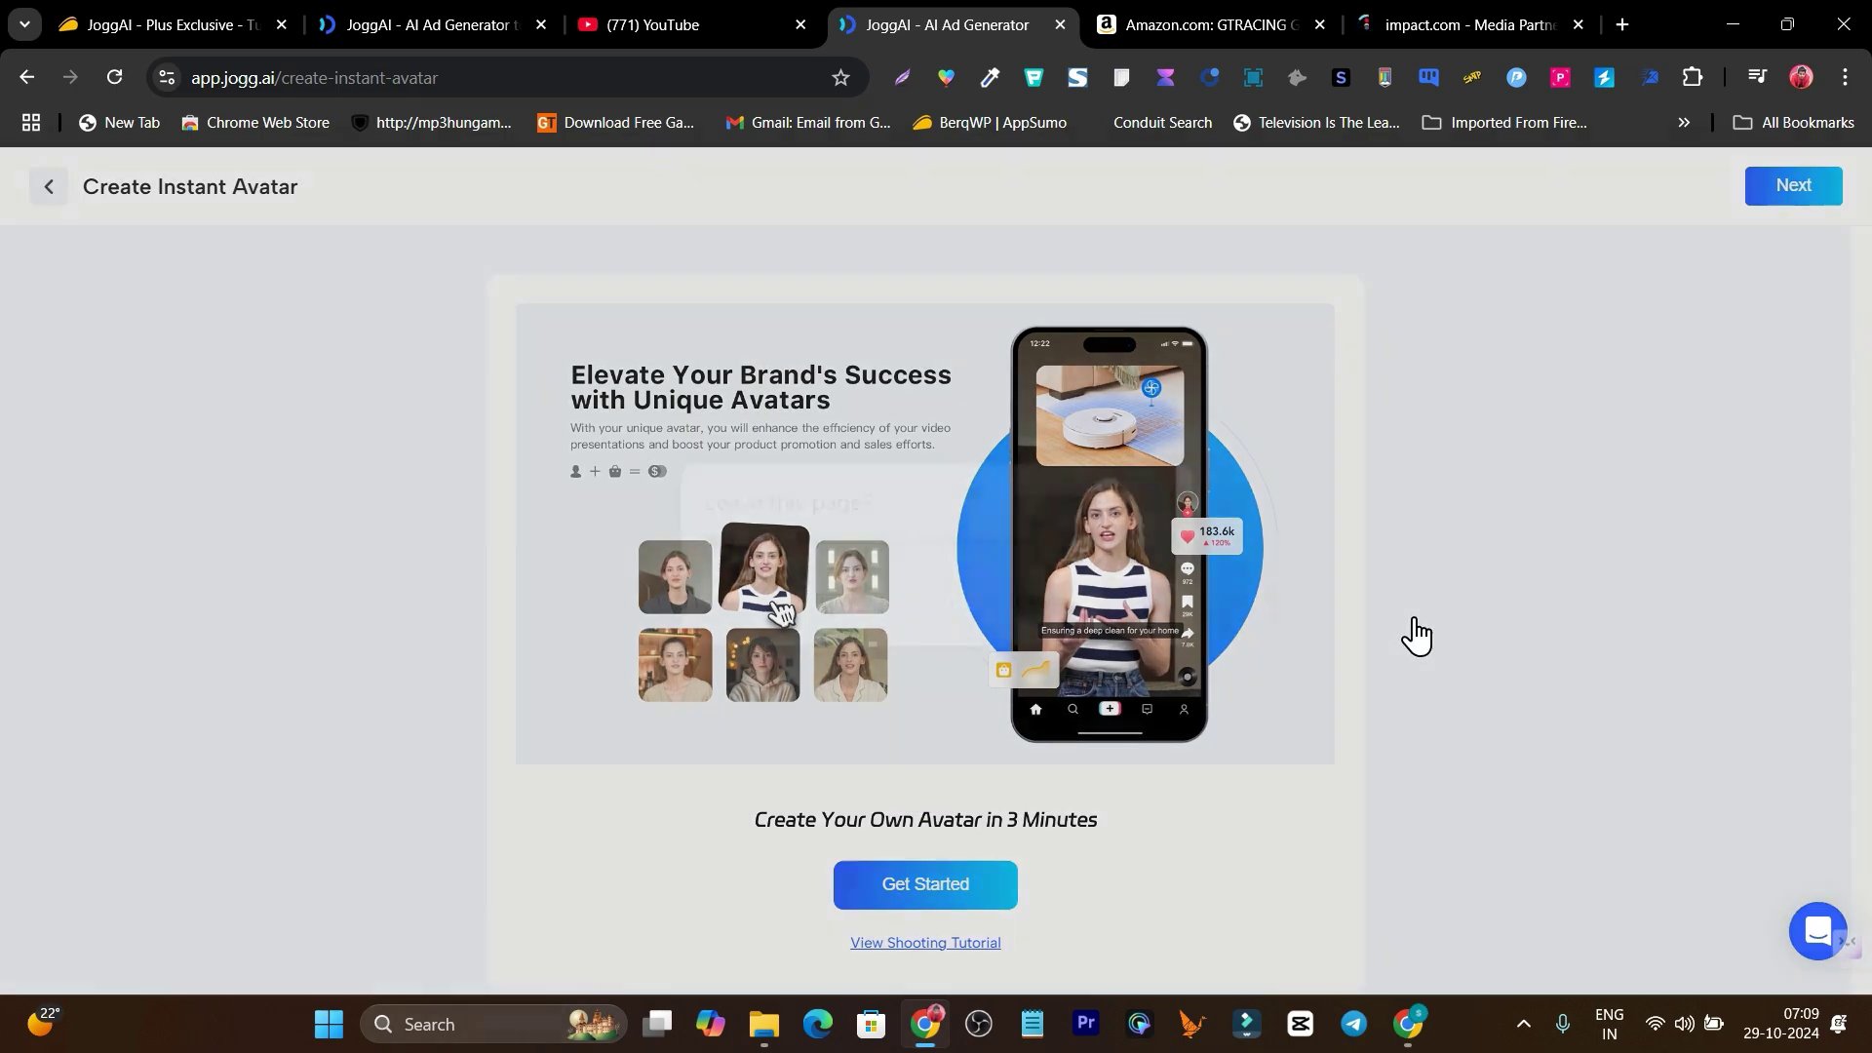
pyautogui.click(1555, 558)
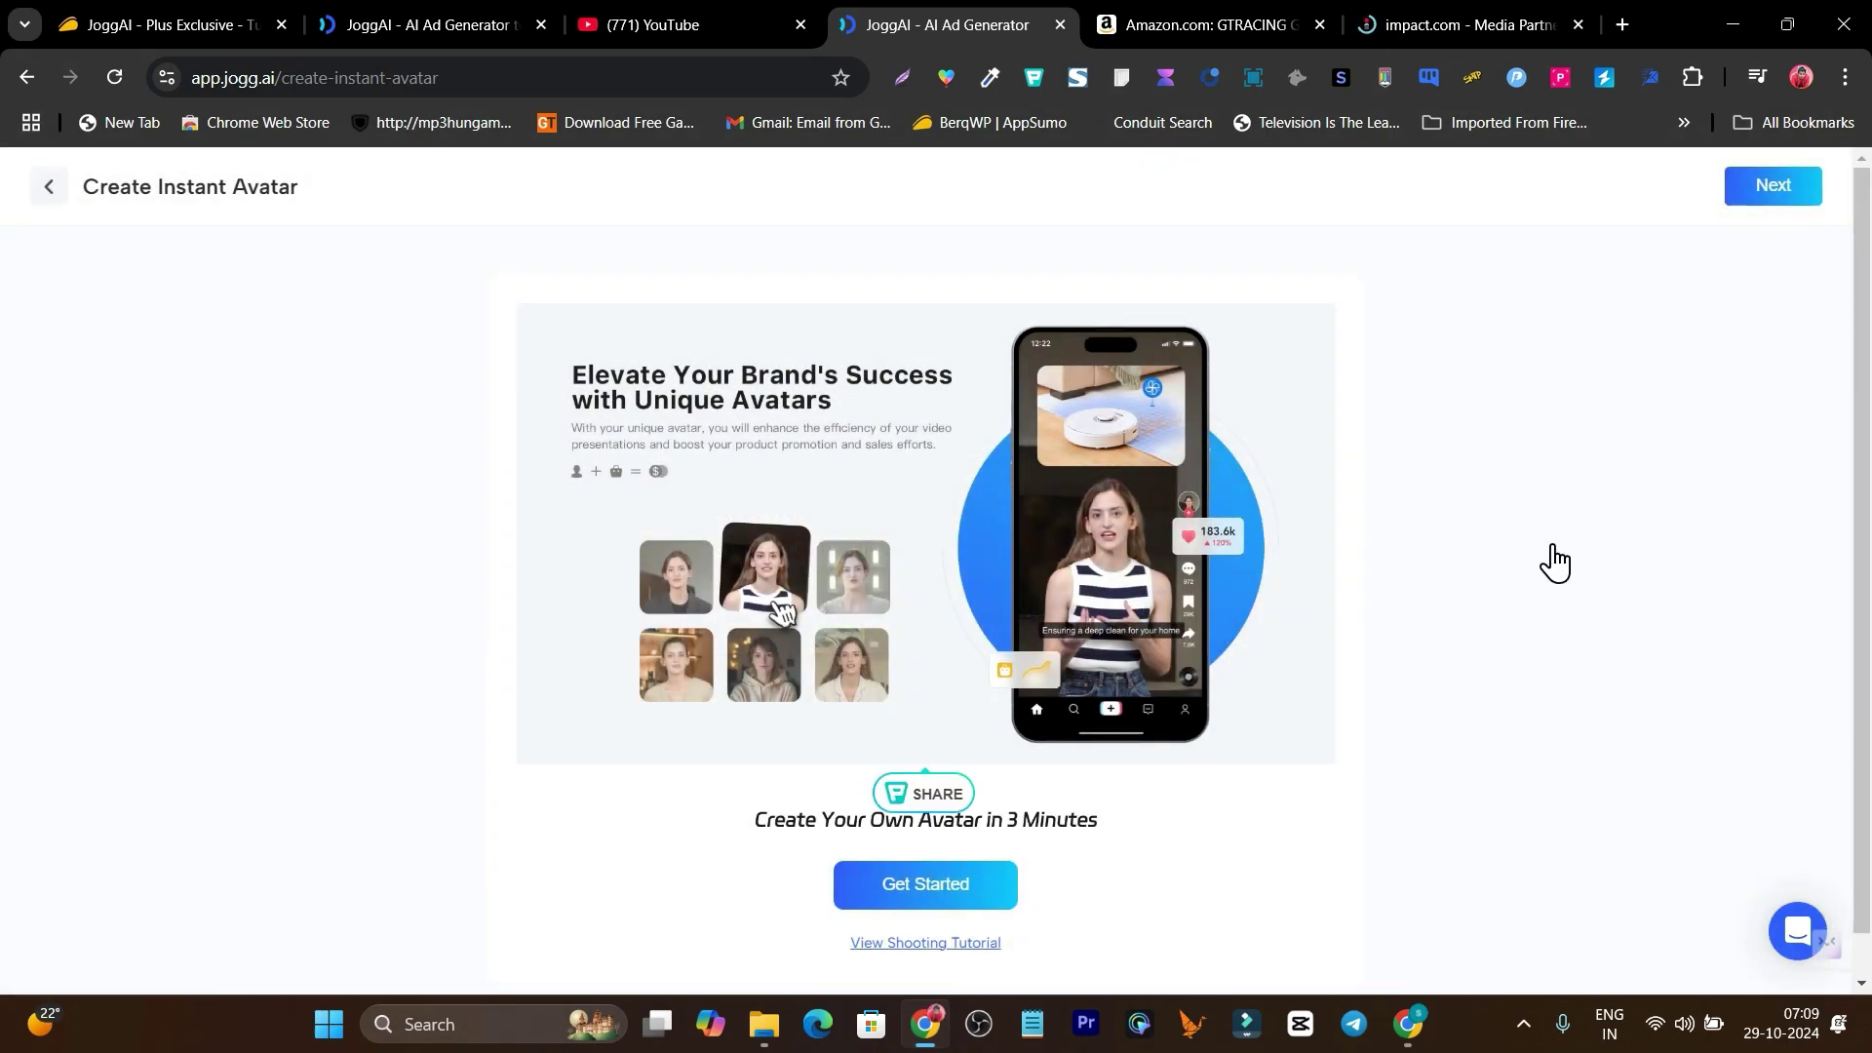
pyautogui.click(1377, 605)
pyautogui.hotkey('alt', 'Left')
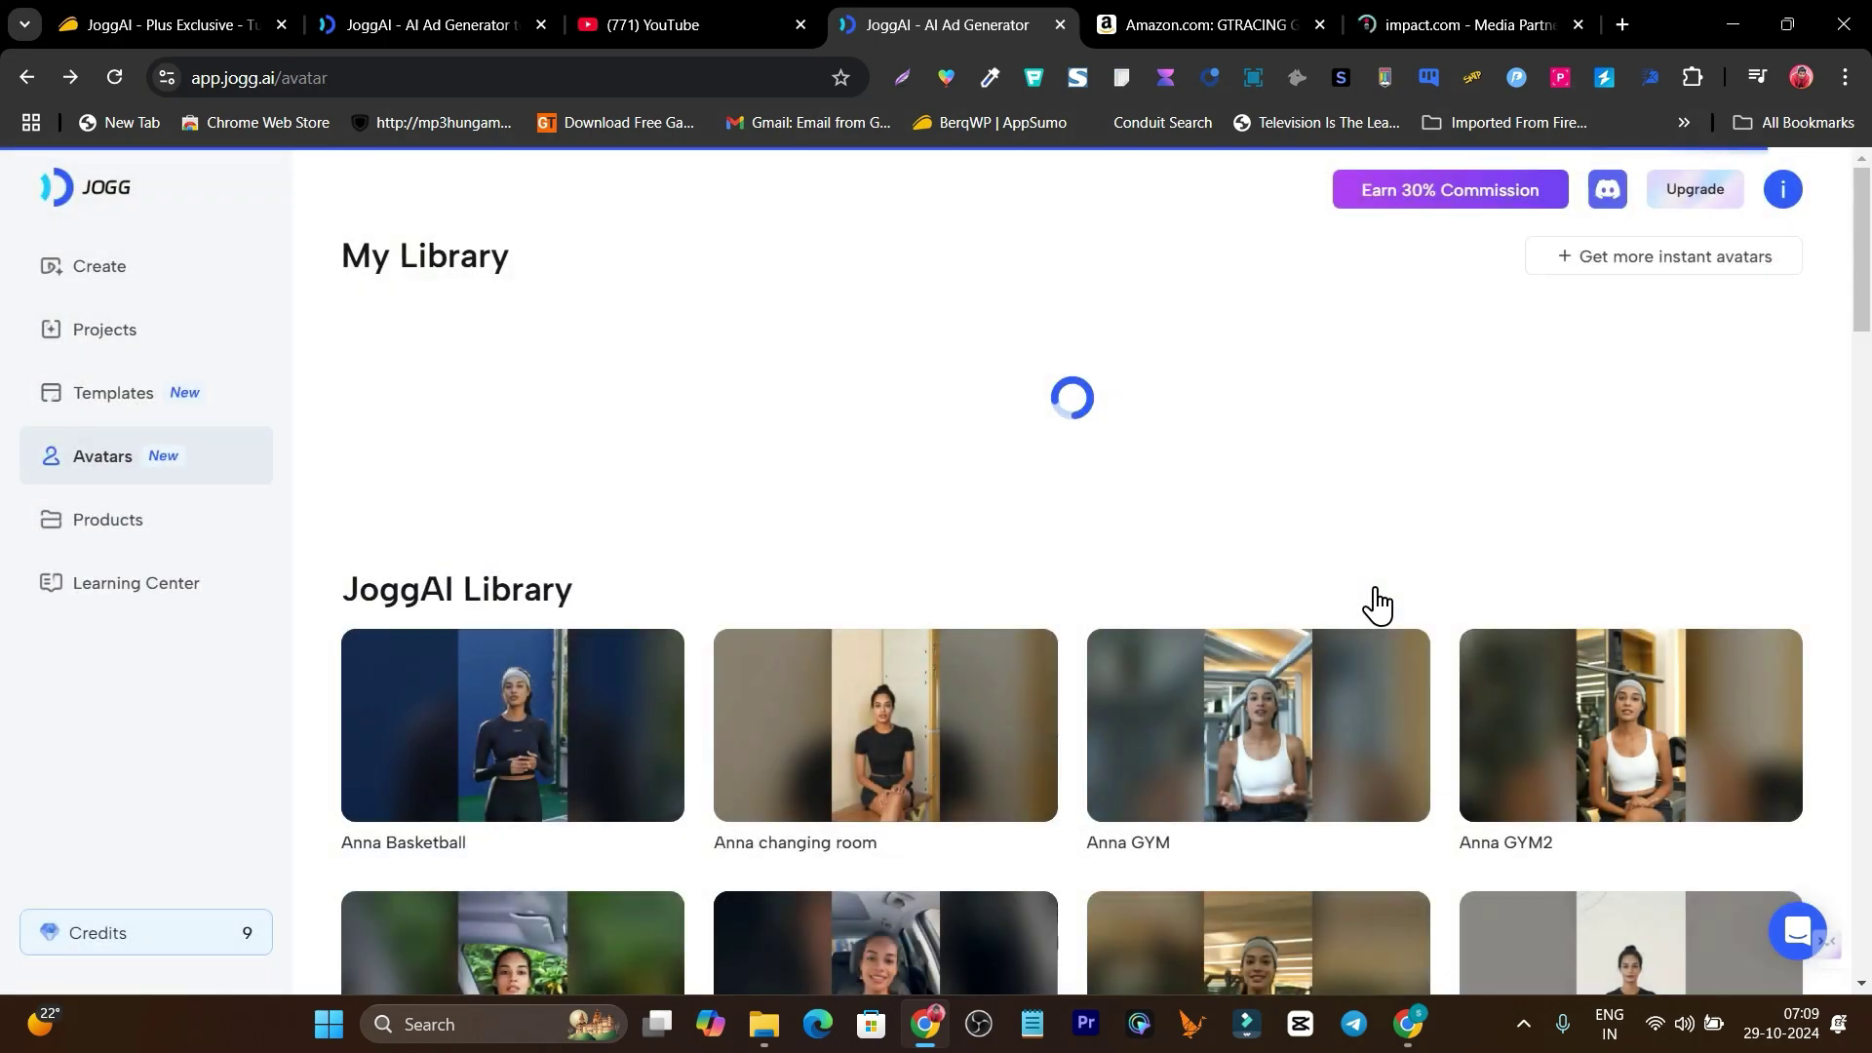
pyautogui.scroll(-4, 1370, 614)
pyautogui.scroll(-4, 1297, 634)
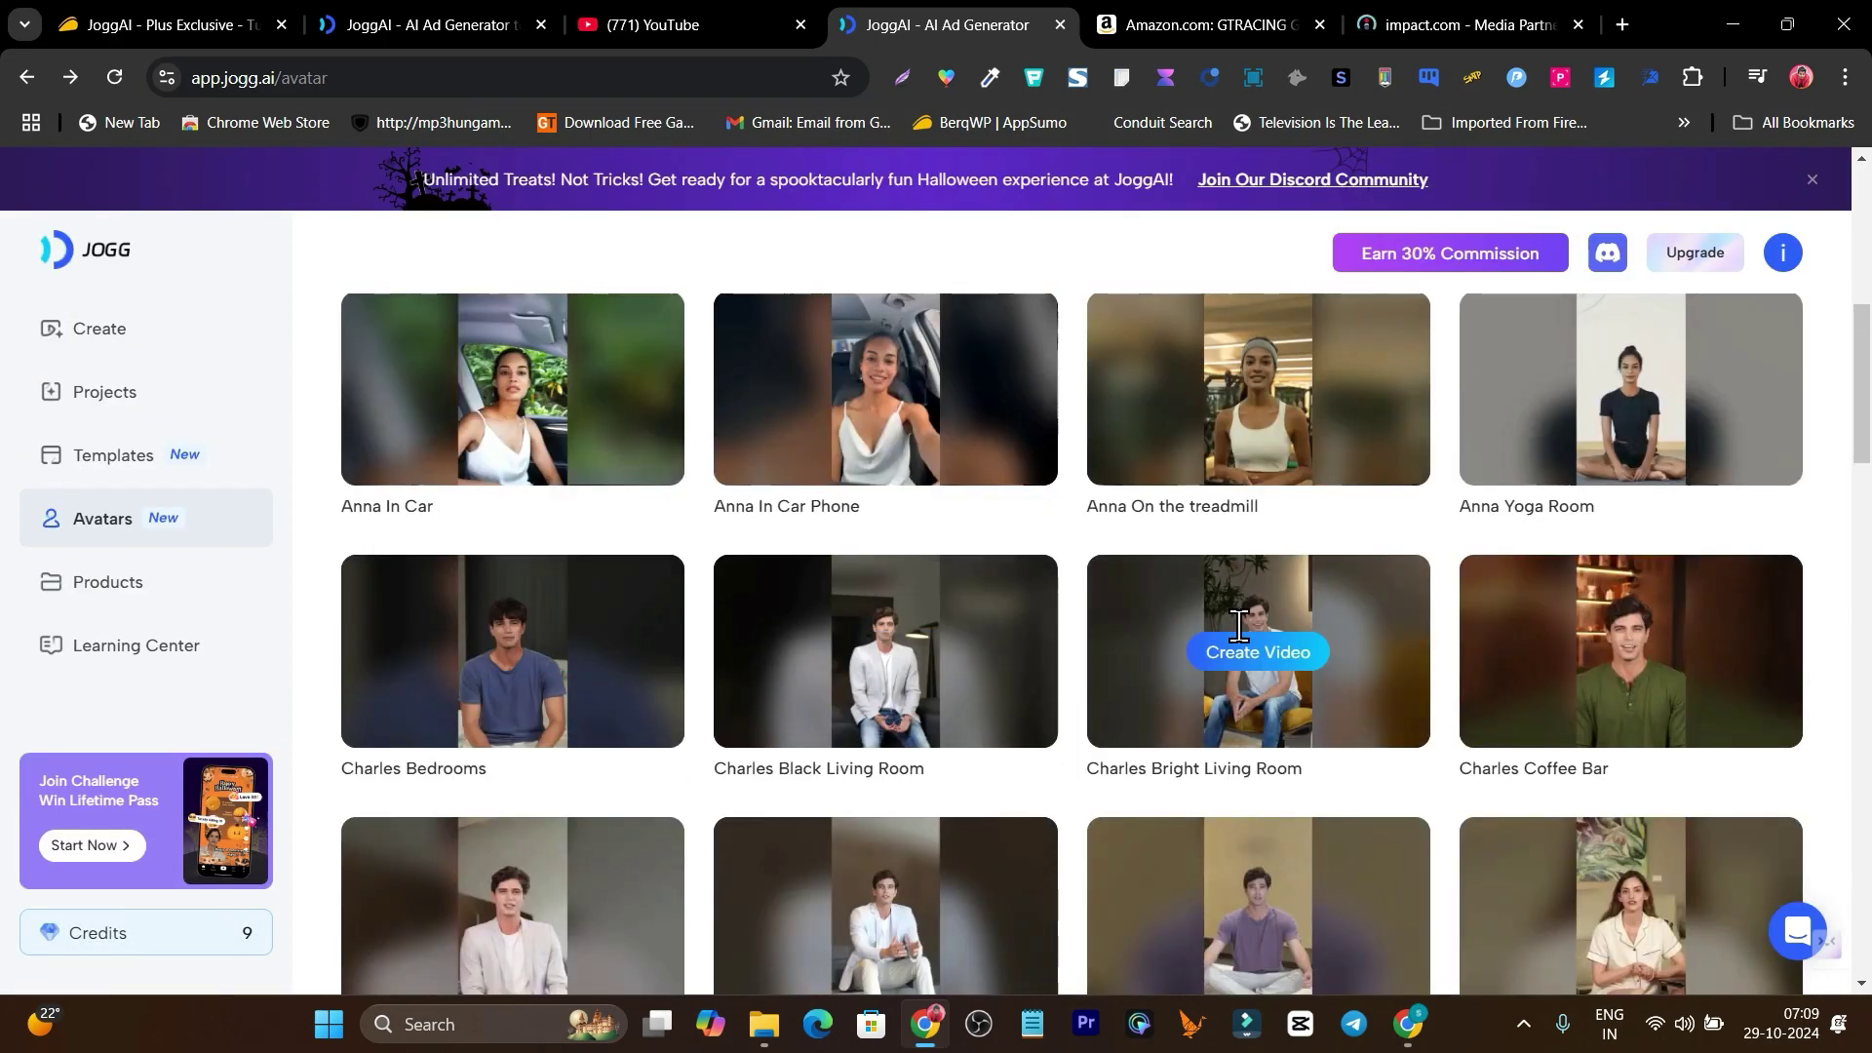
pyautogui.scroll(-3, 1236, 624)
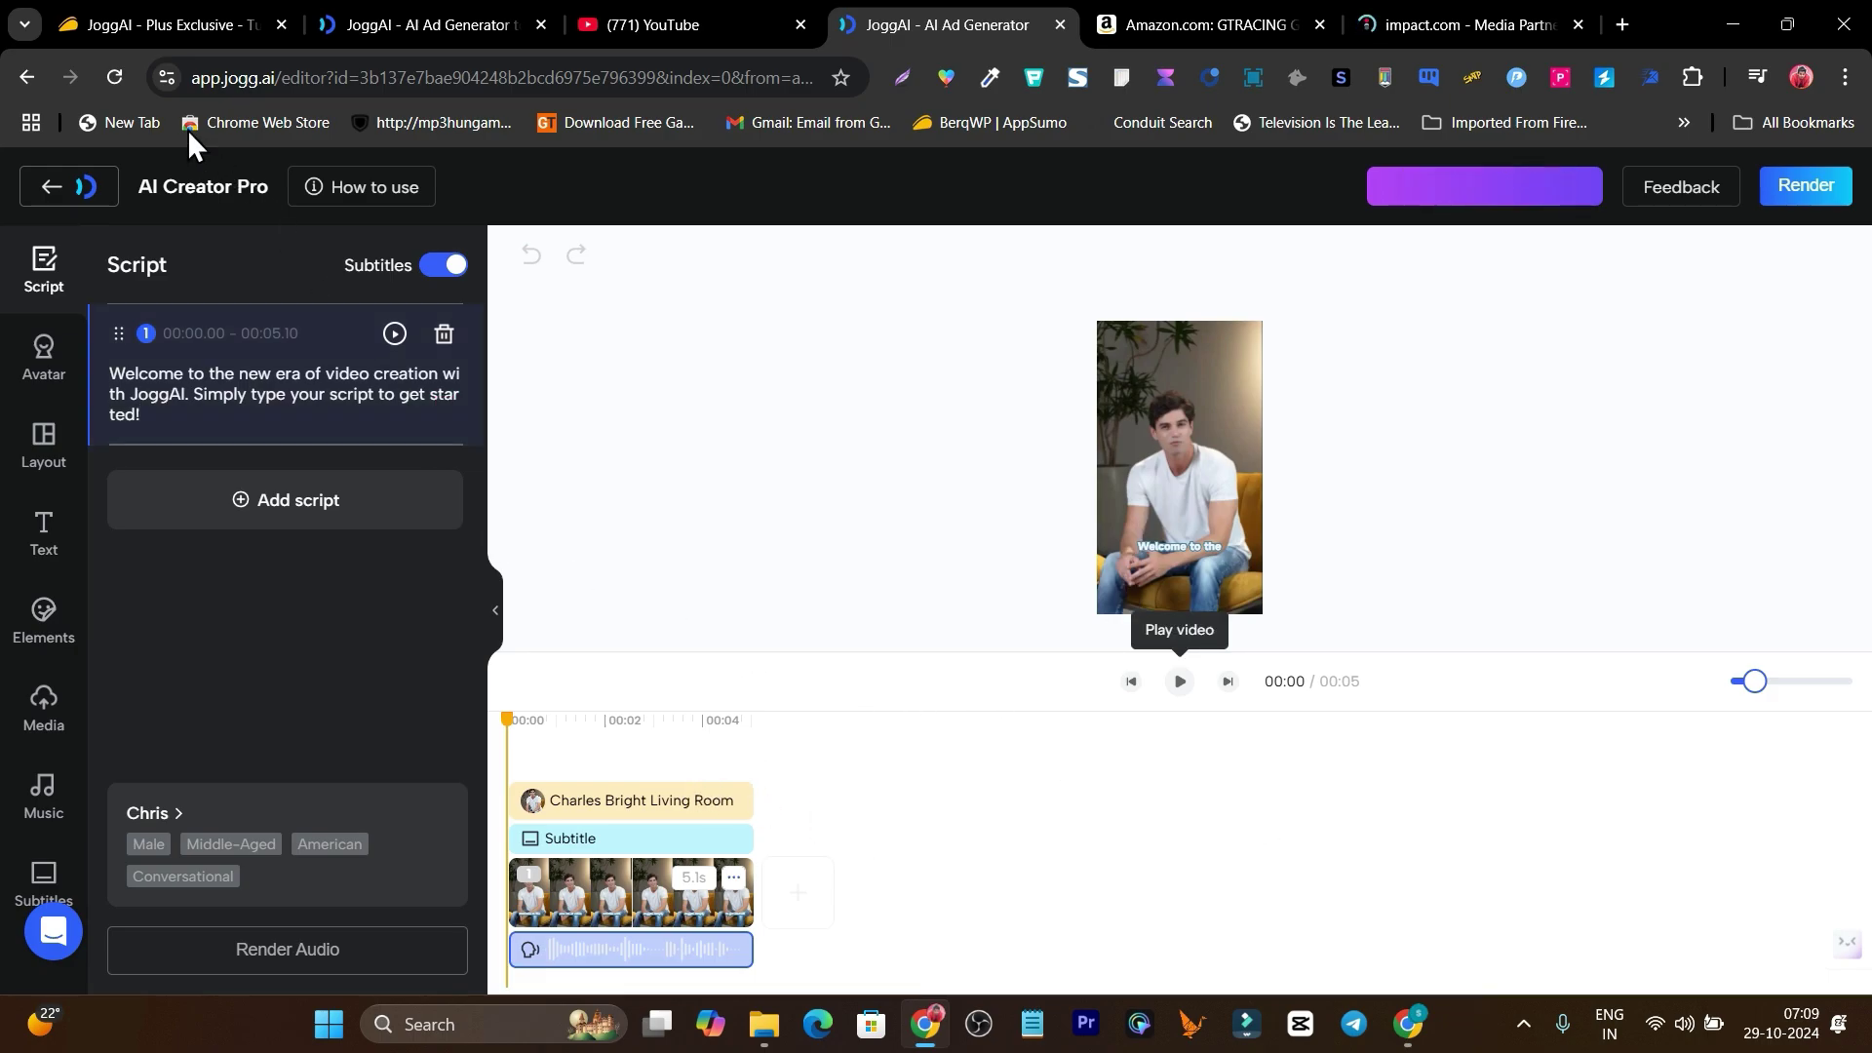
# Play the editor's video preview, then bring up the text options
pyautogui.press('space')
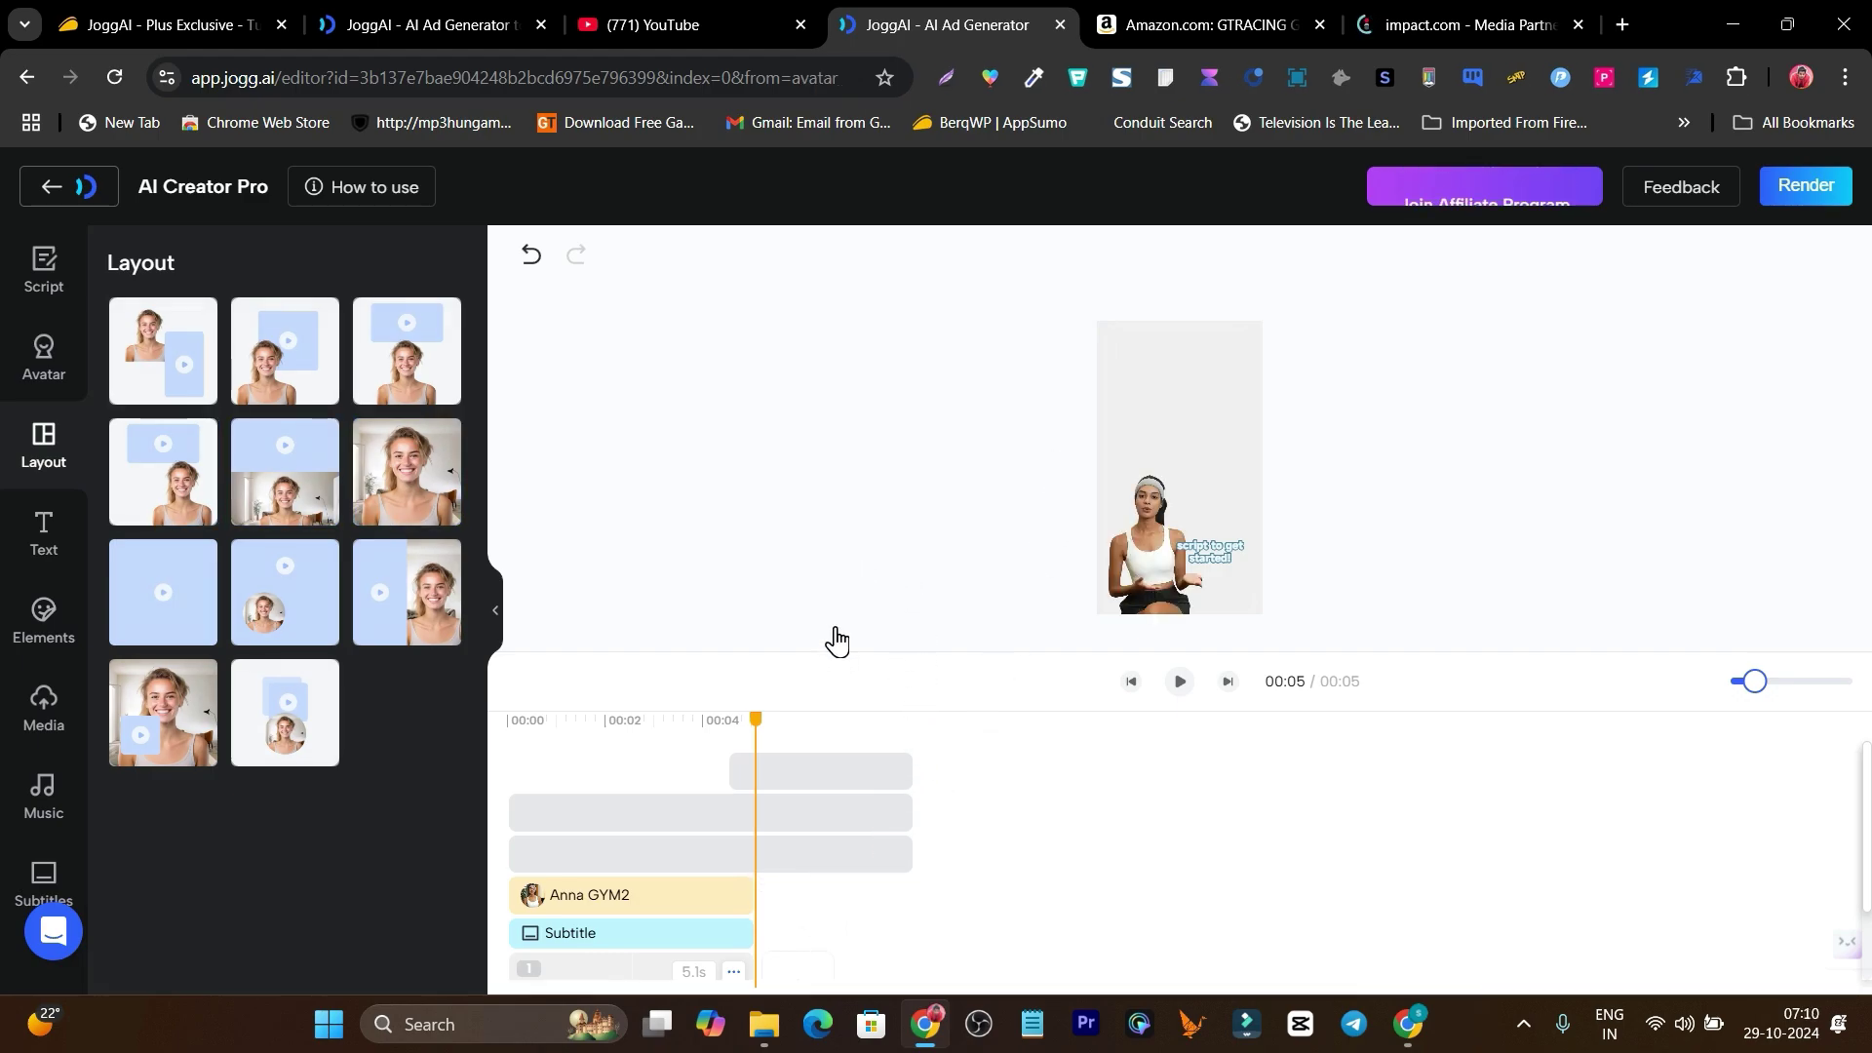
pyautogui.click(44, 531)
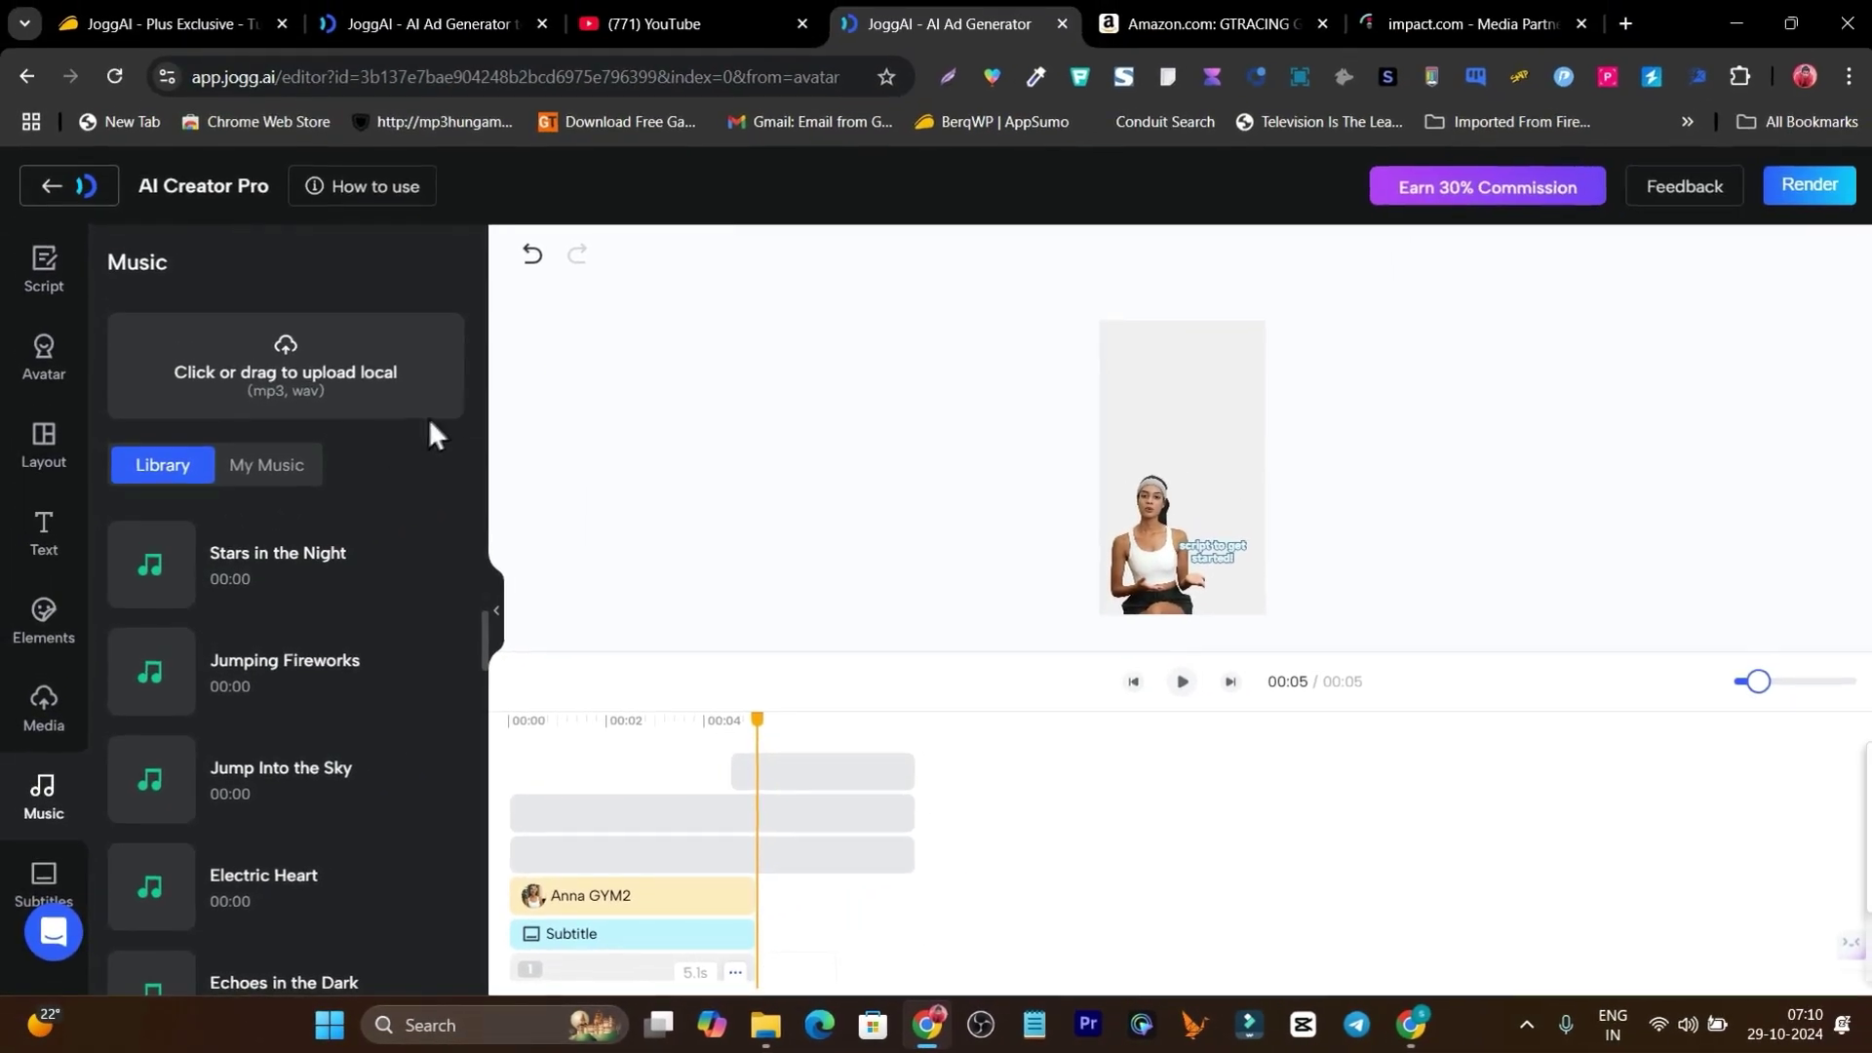
# Show the subtitle styling options in the editor
pyautogui.click(44, 883)
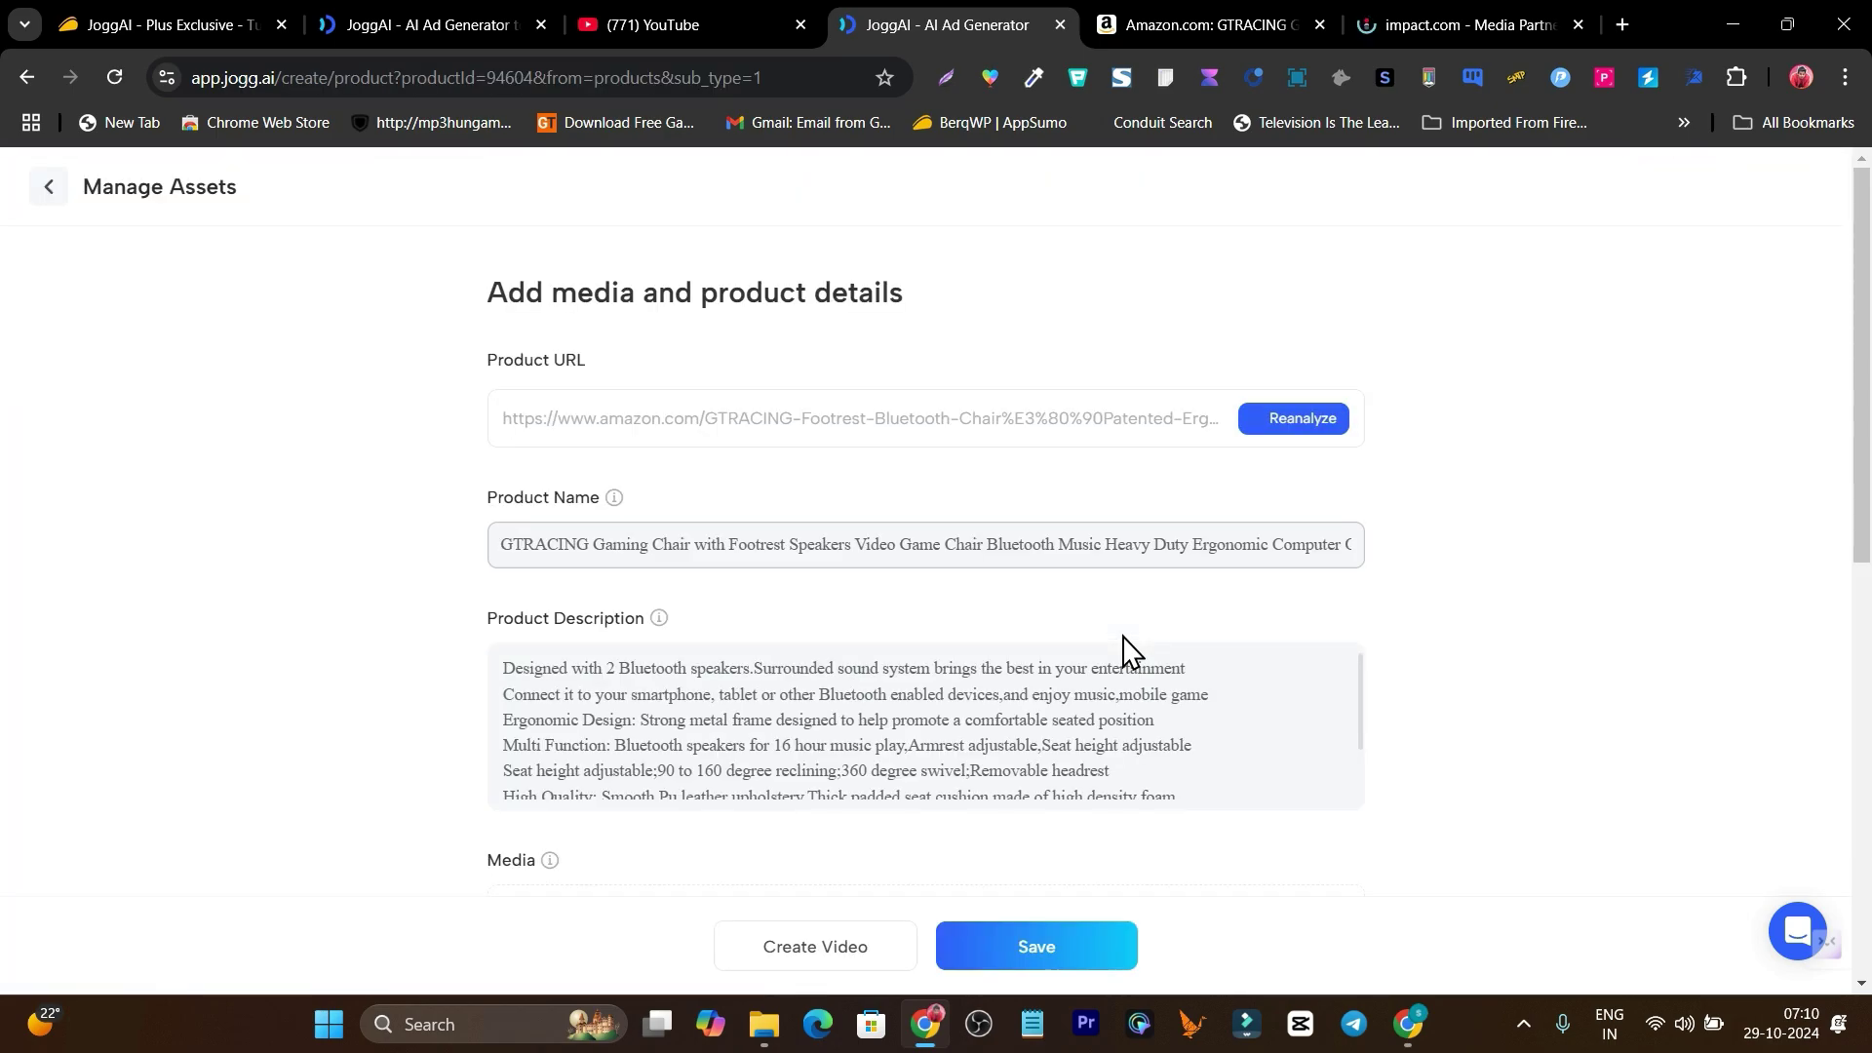
pyautogui.scroll(-3, 1124, 638)
pyautogui.scroll(-8, 1123, 638)
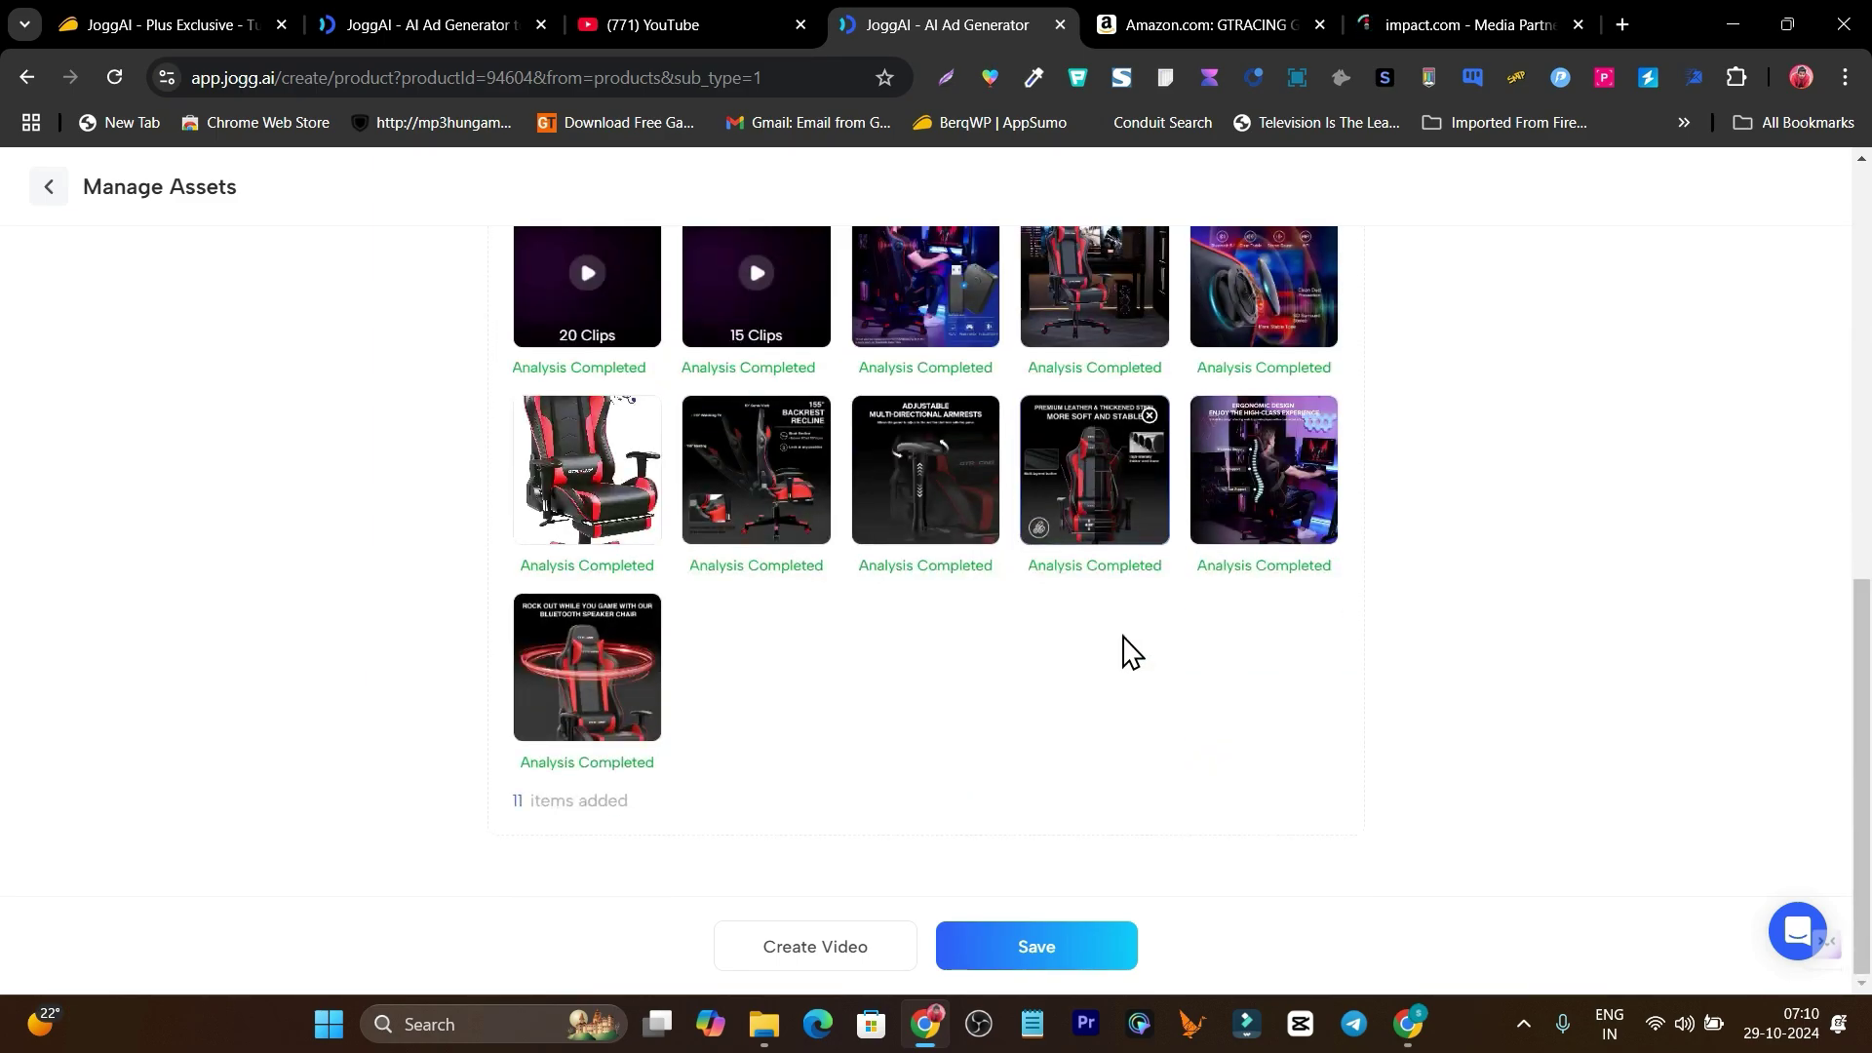
pyautogui.scroll(1, 931, 619)
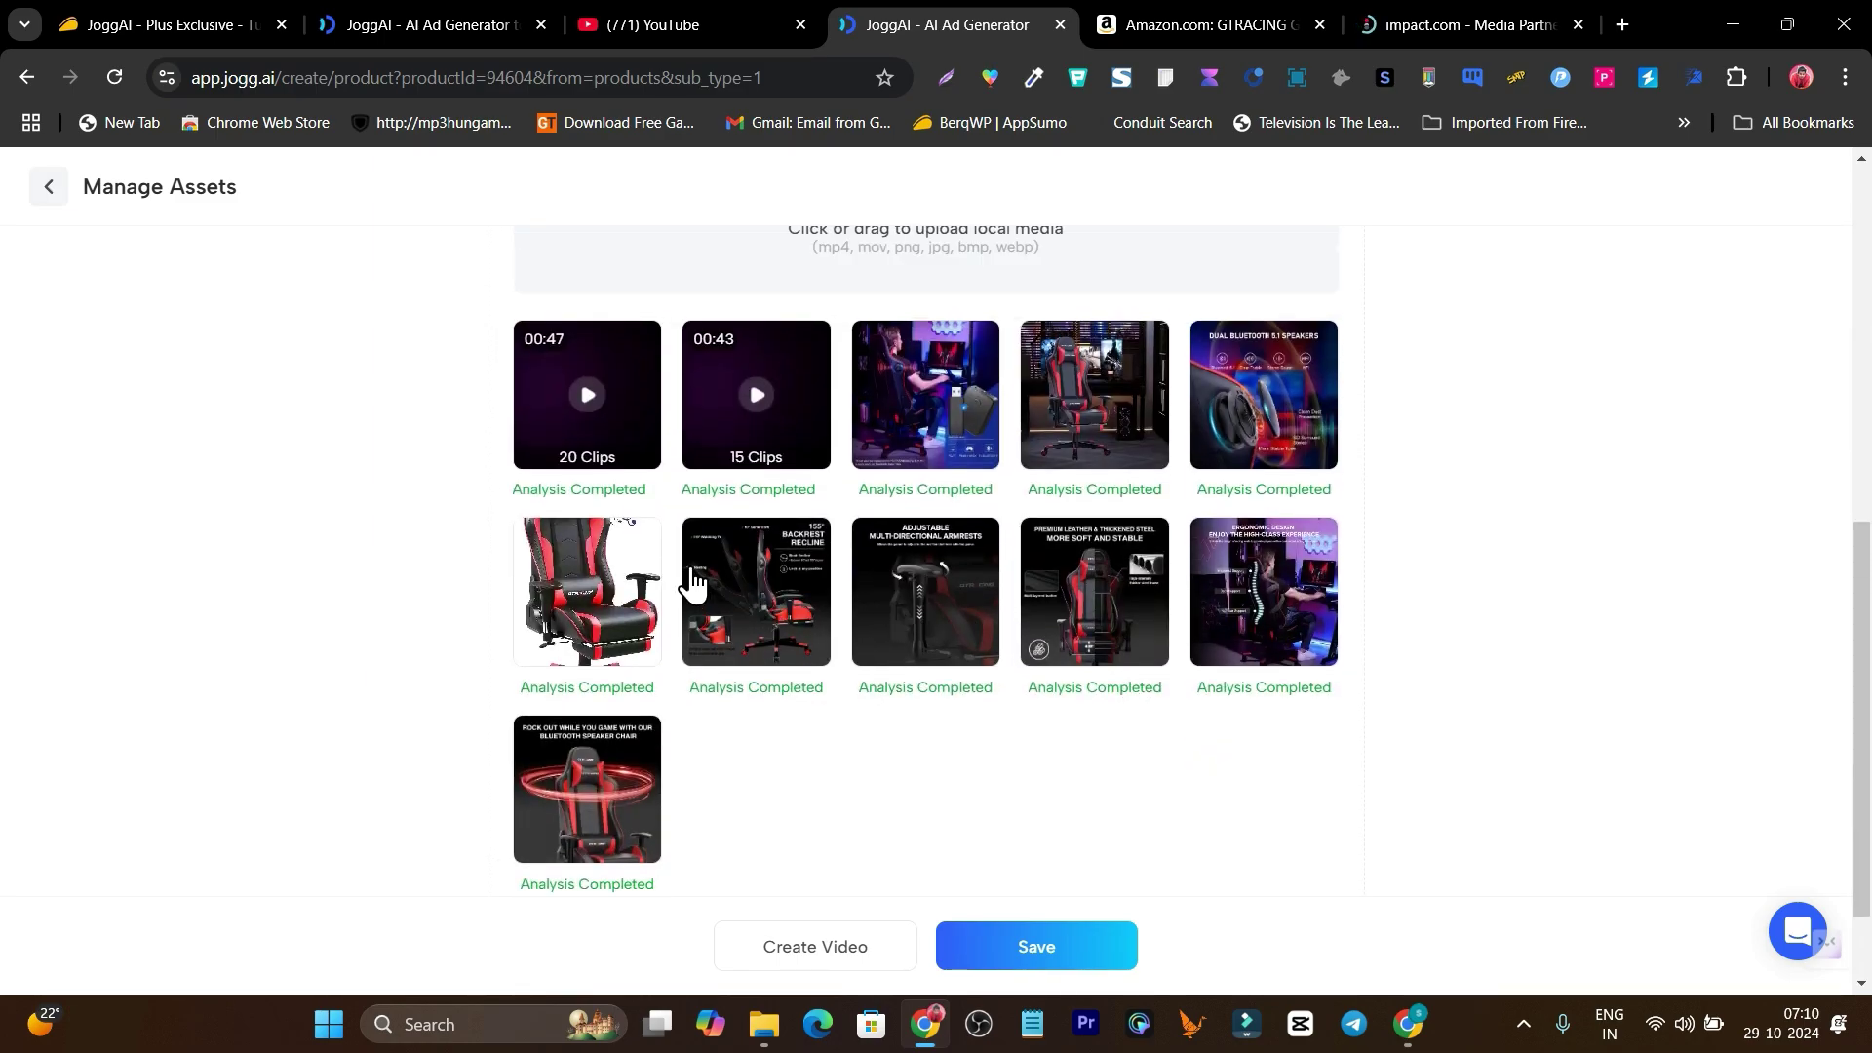
pyautogui.hotkey('alt', 'Left')
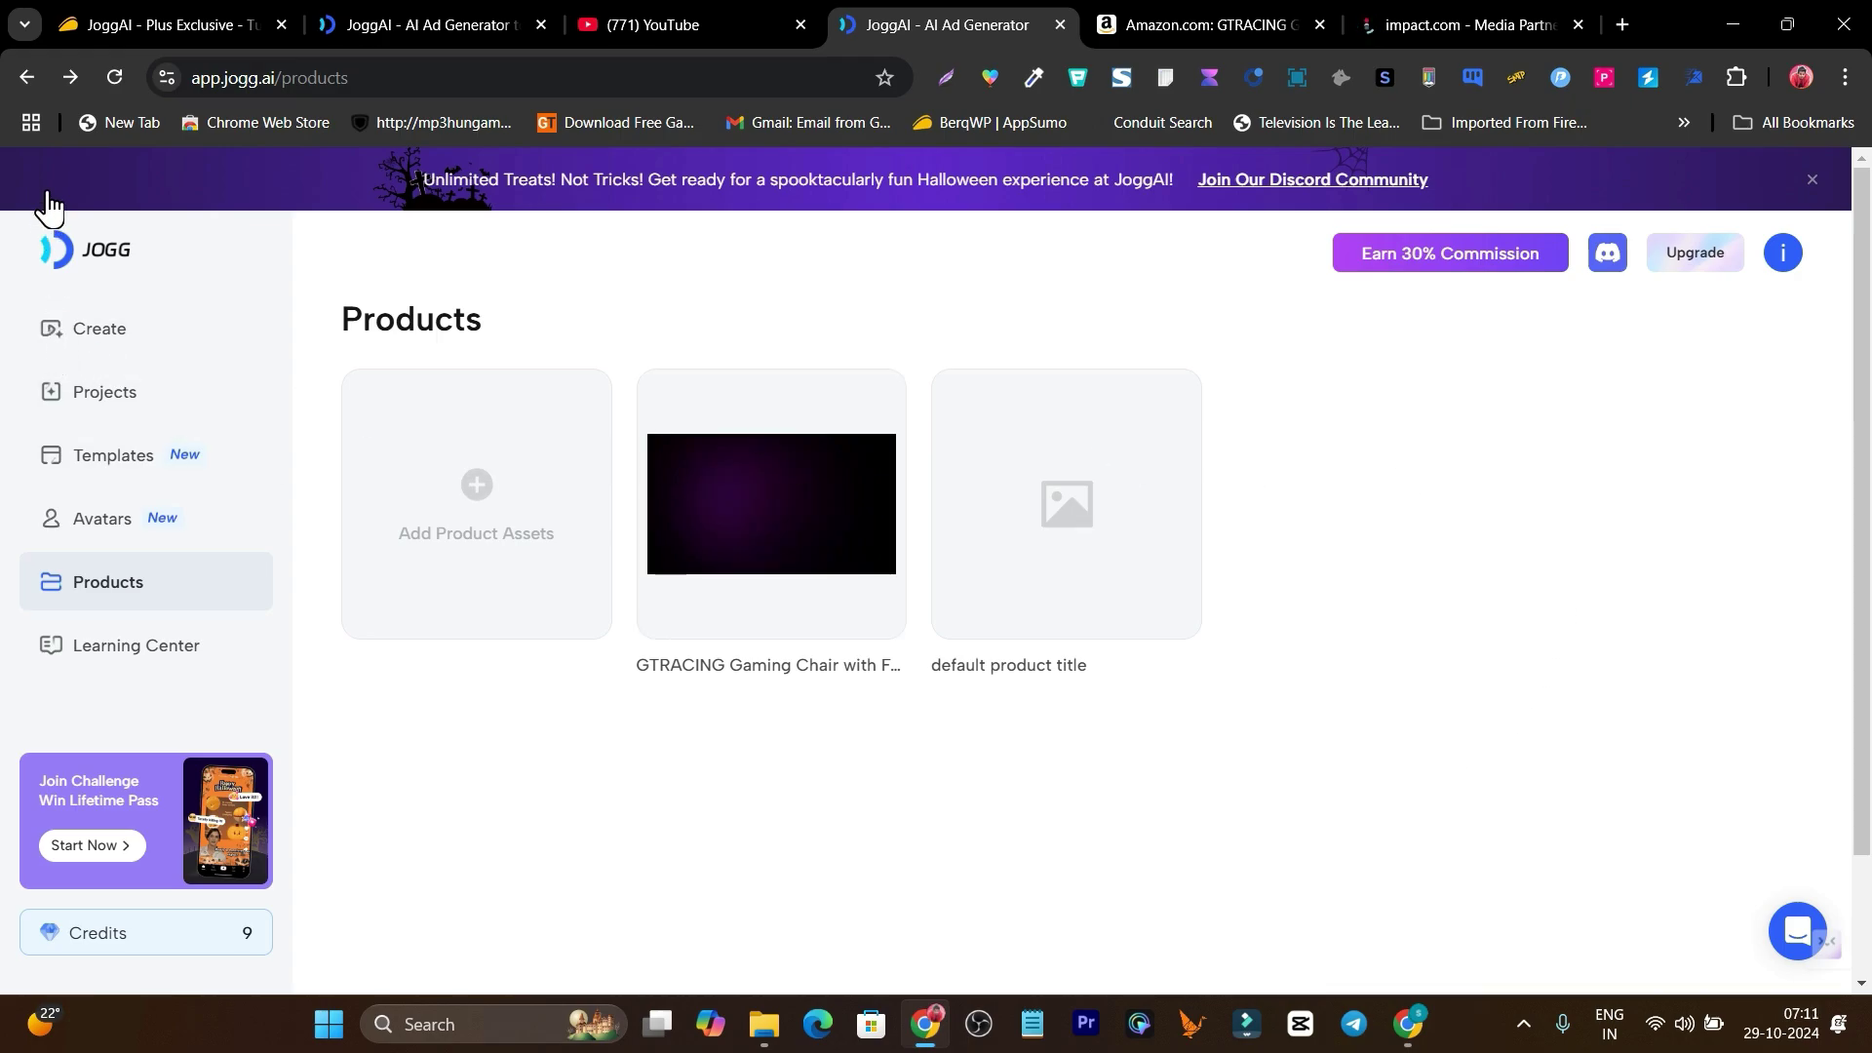
# Show monthly prices on jogg.ai: Free $0, Starter $19/mo, Creator $49/mo, Enterprise Custom
pyautogui.hotkey('ctrl', '2')
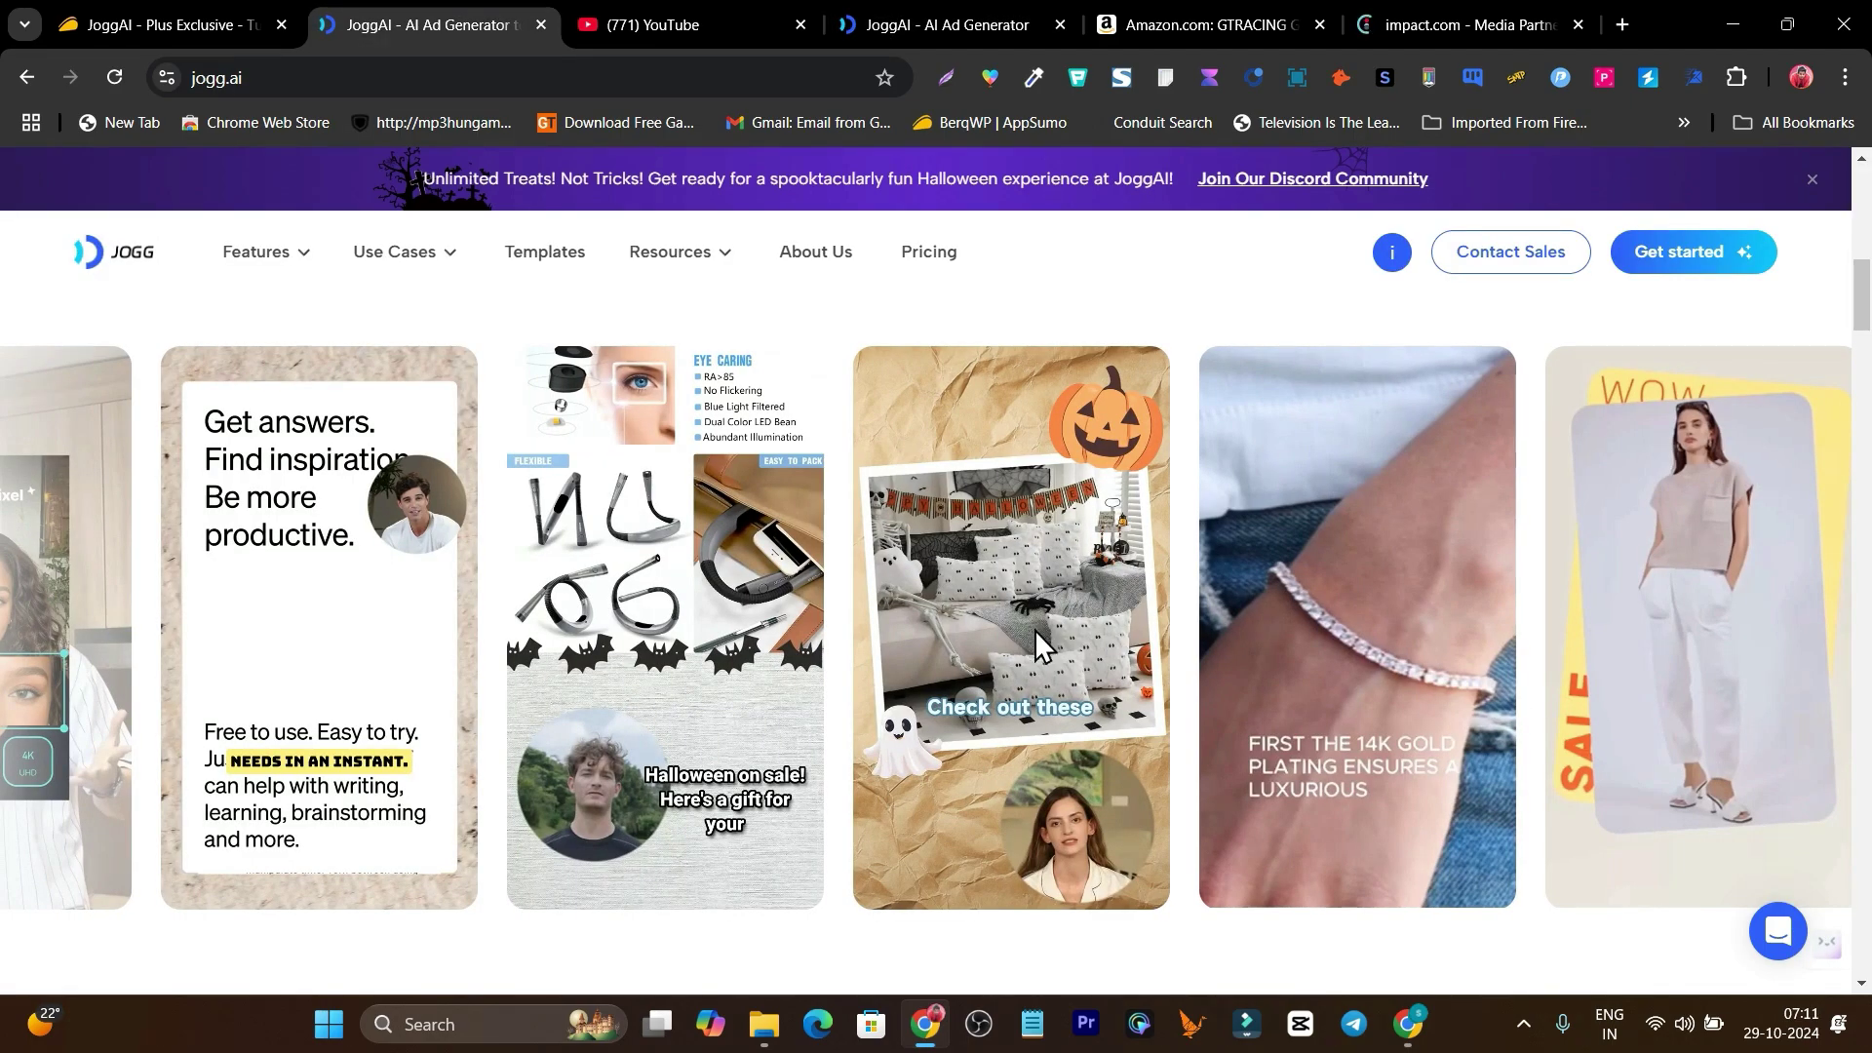
pyautogui.scroll(10, 1037, 634)
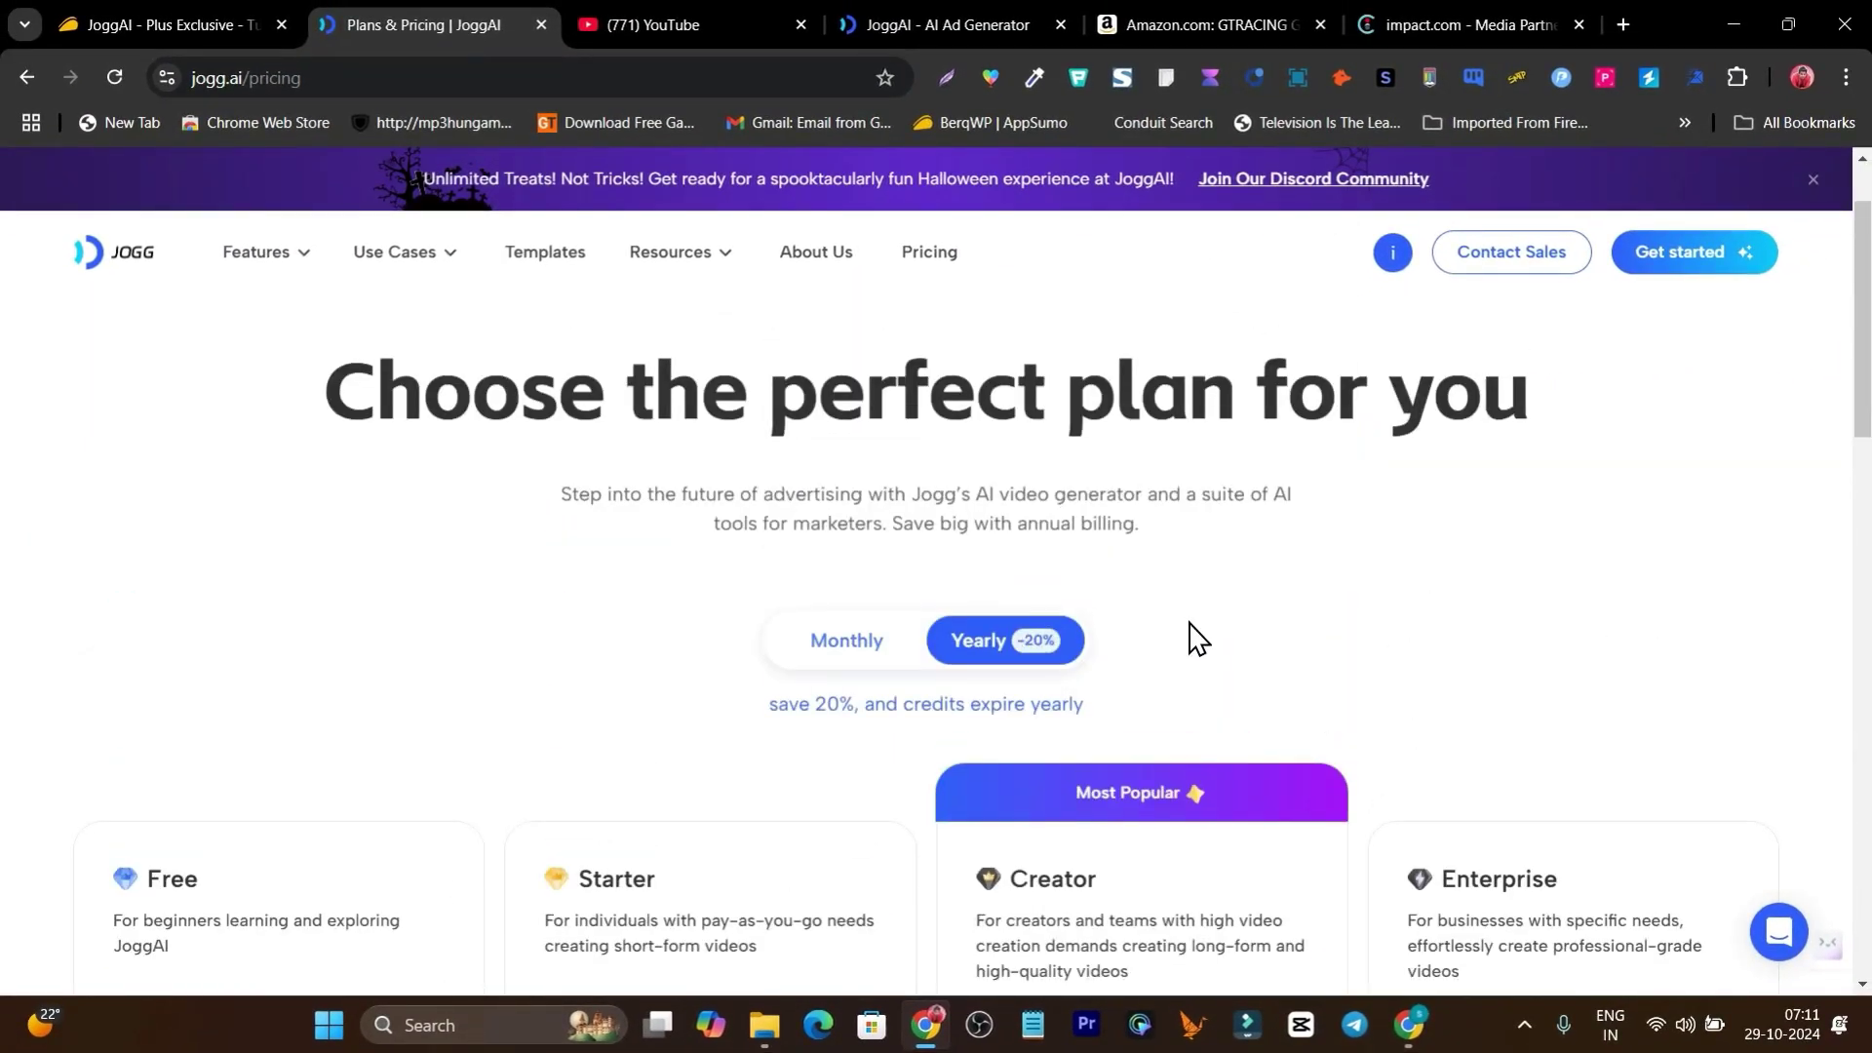
pyautogui.click(887, 636)
pyautogui.scroll(-3, 226, 459)
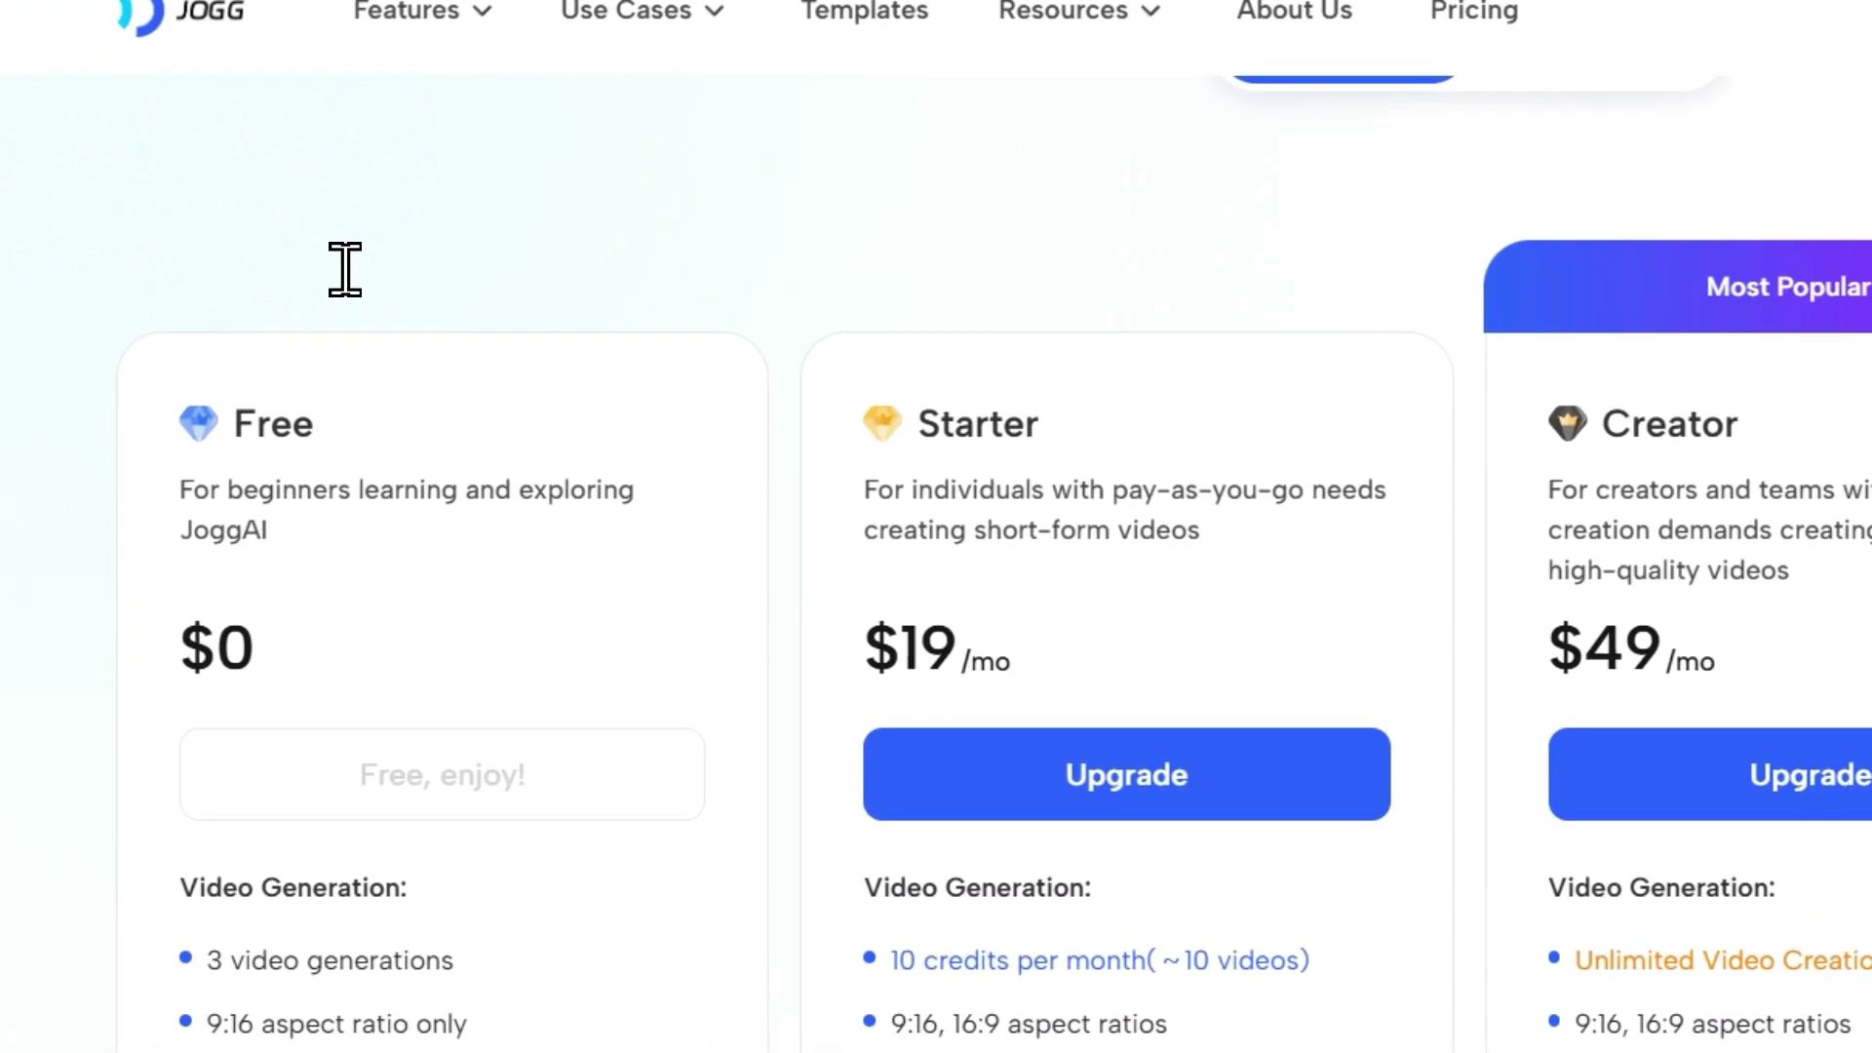
pyautogui.scroll(-10, 397, 358)
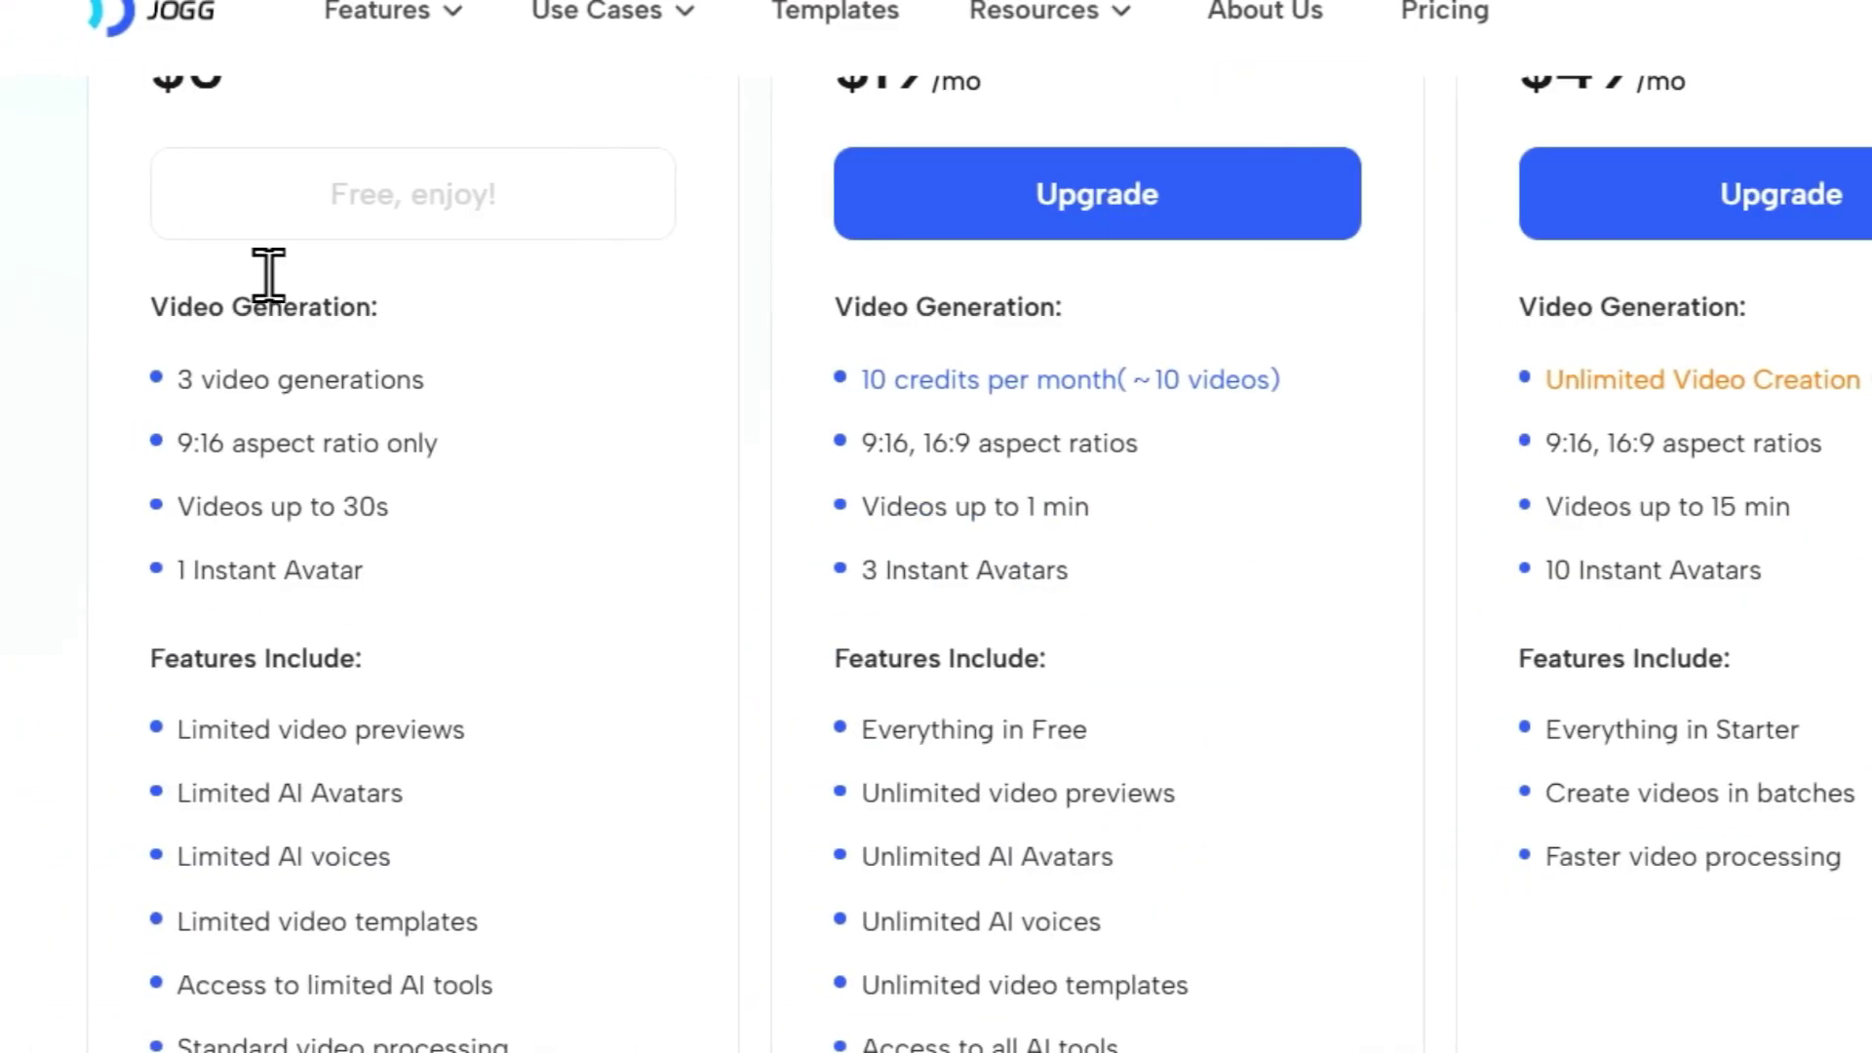
pyautogui.scroll(5, 836, 771)
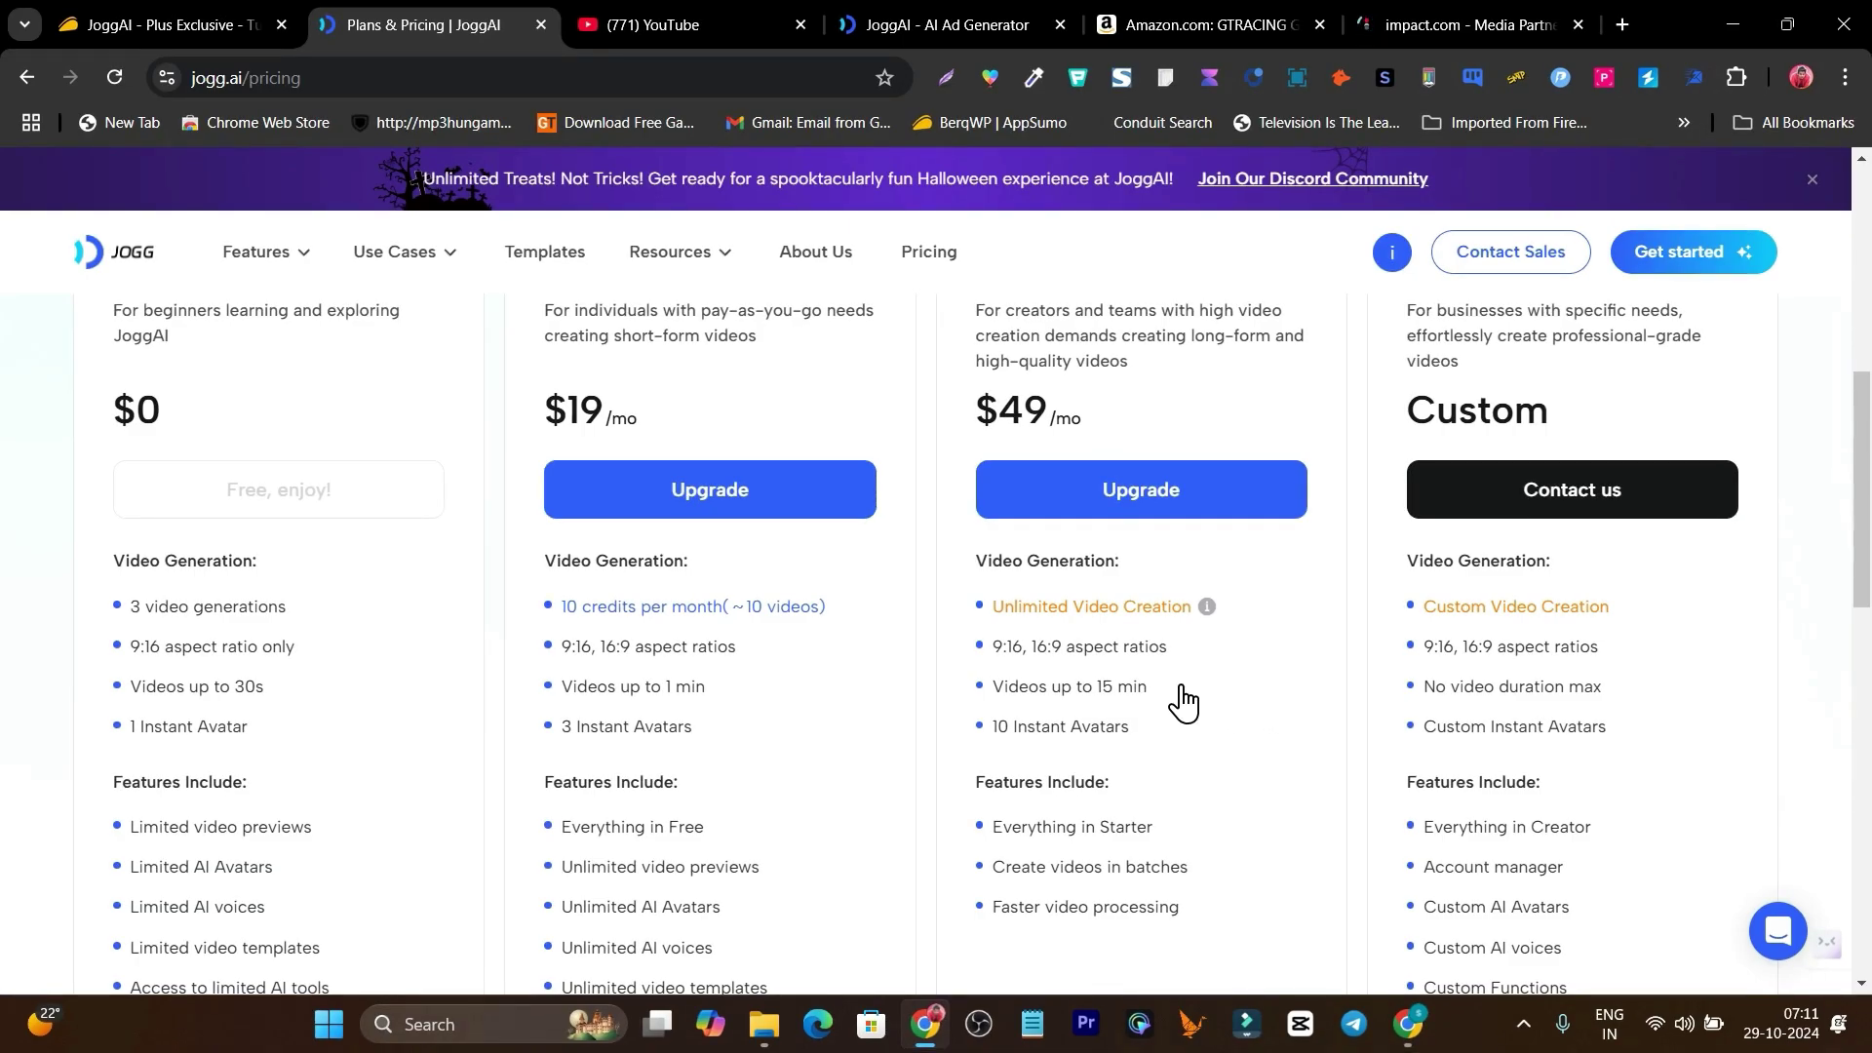
pyautogui.scroll(4, 42, 417)
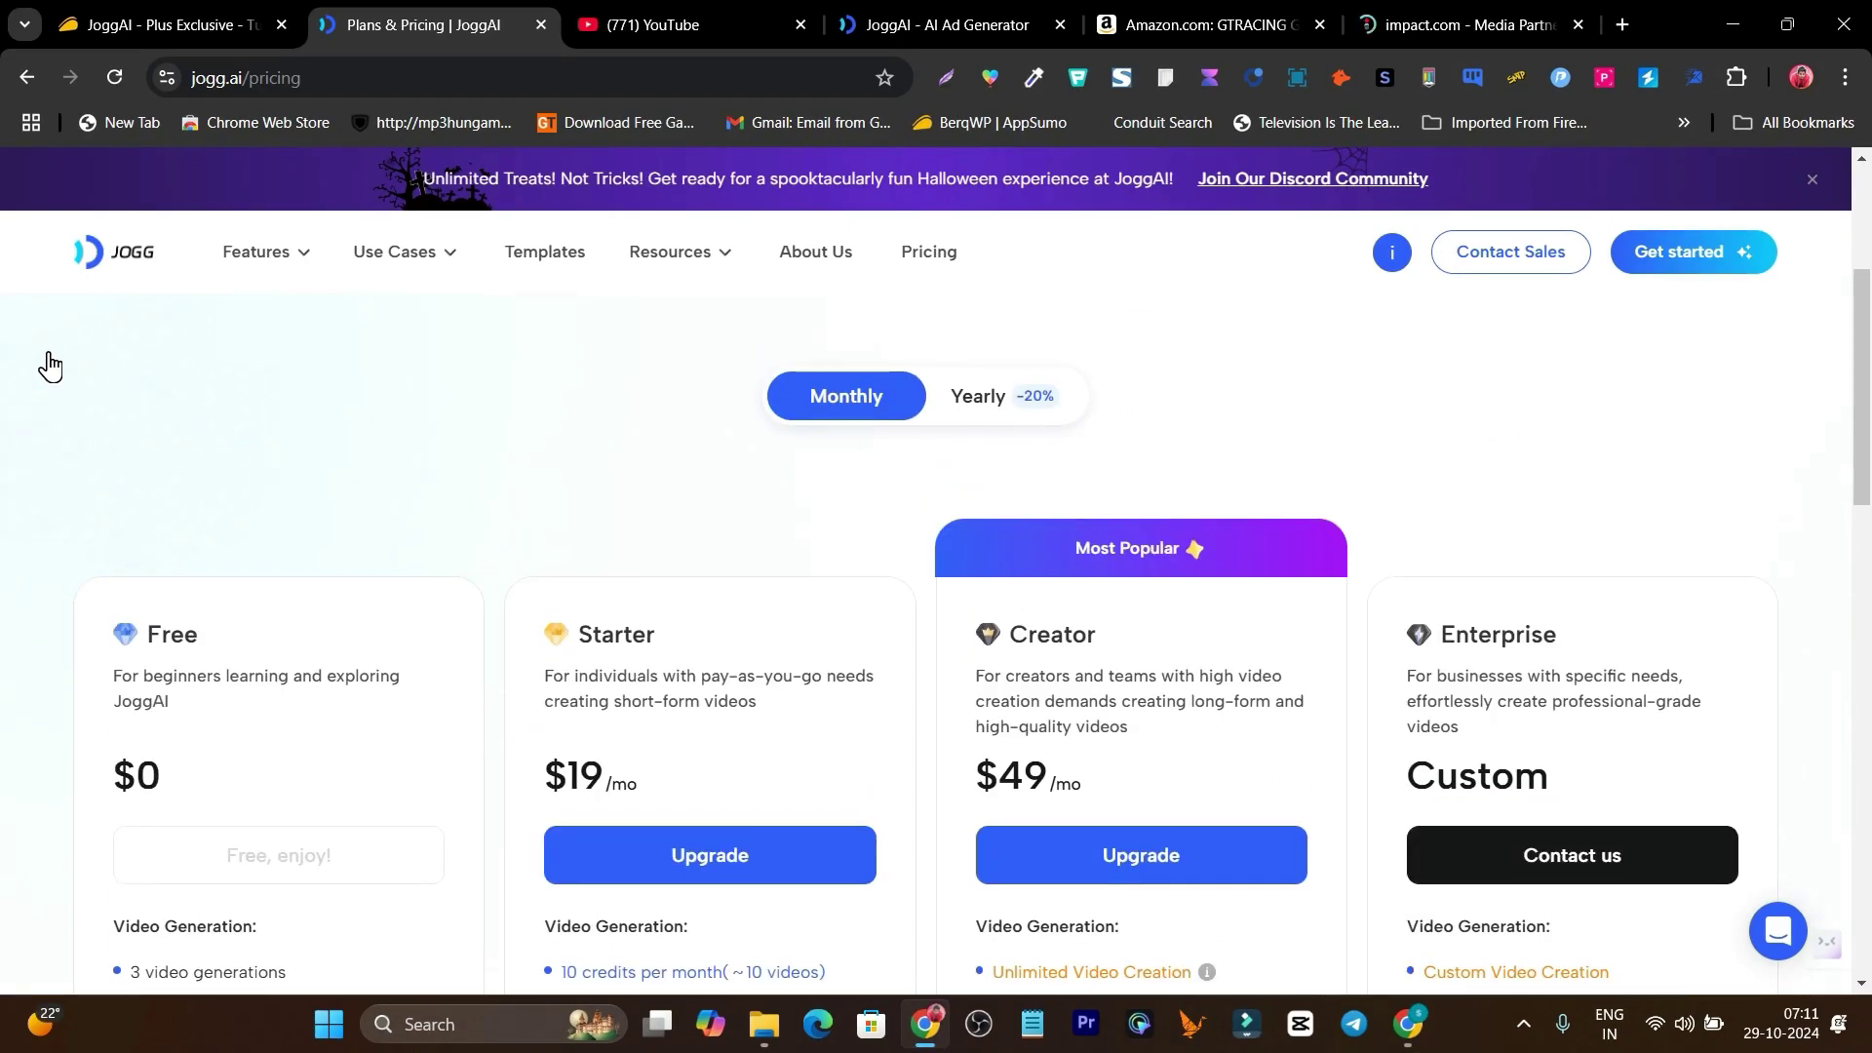
pyautogui.scroll(-4, 48, 370)
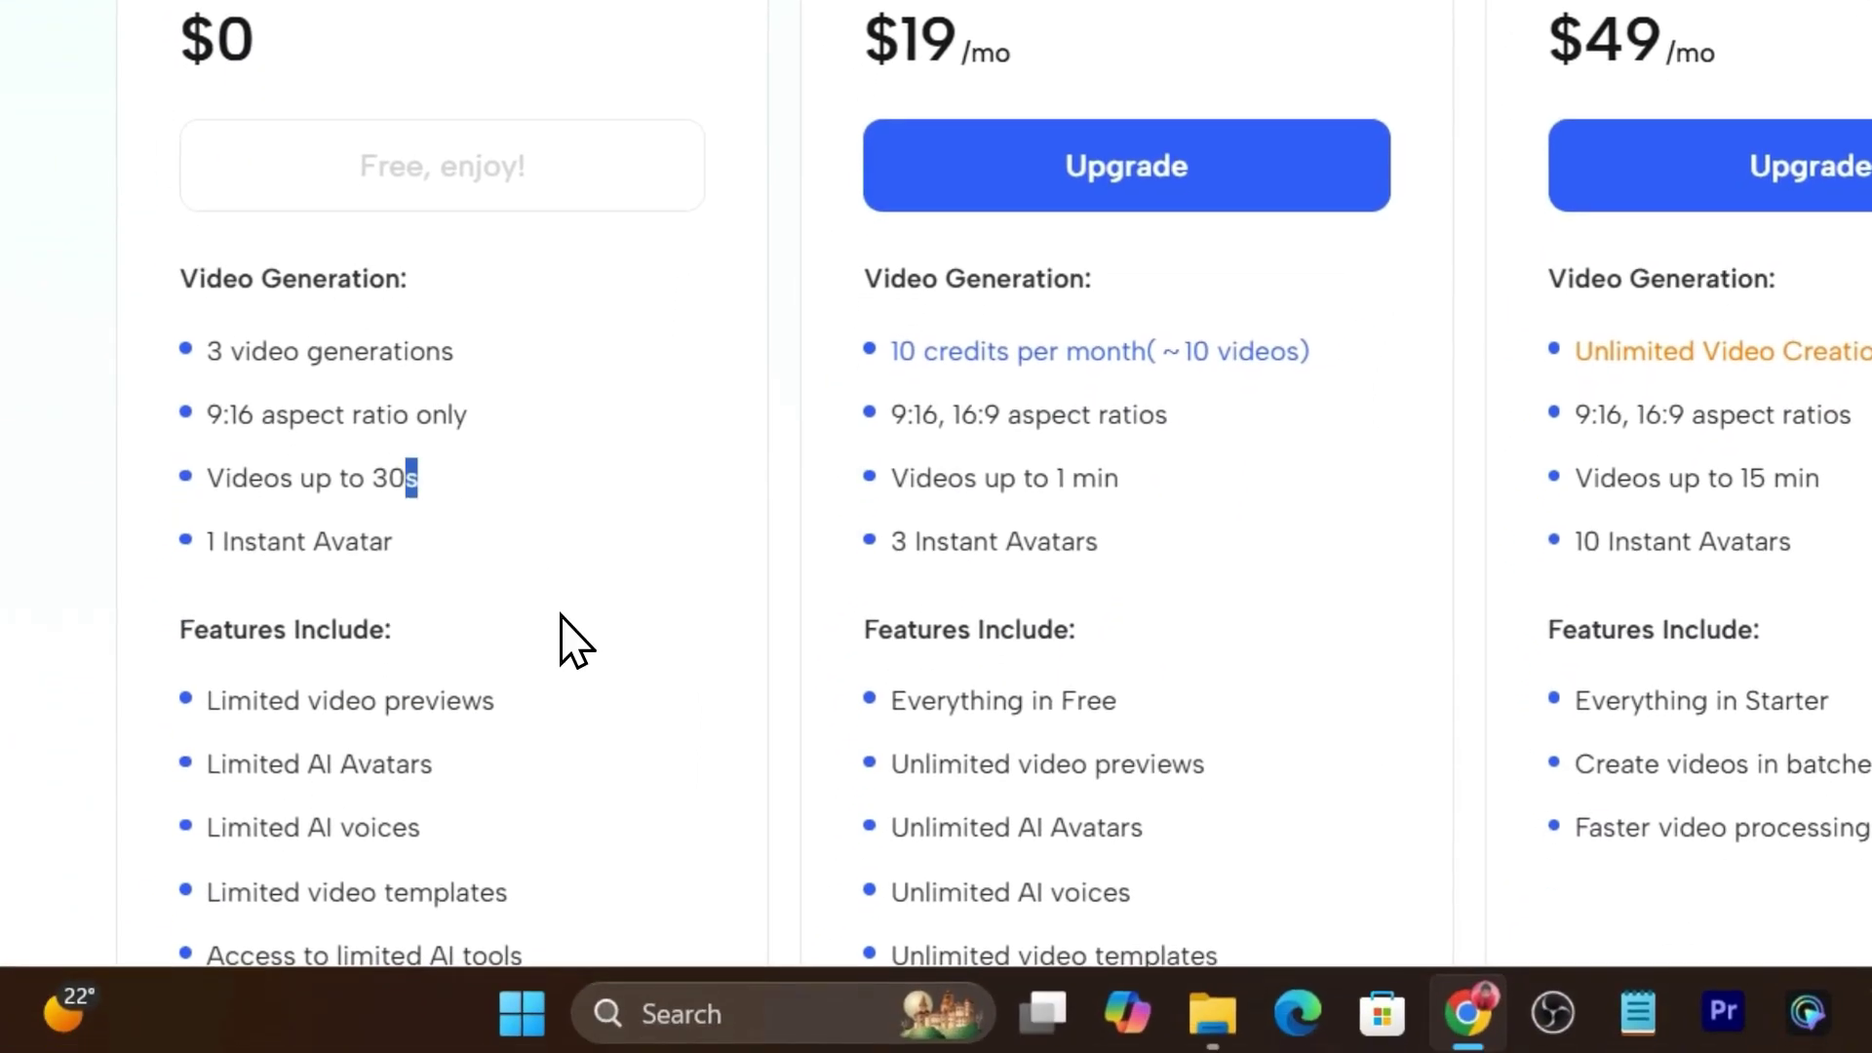
# Highlight the Free plan's 30s video limit and its 1 Instant Avatar
pyautogui.moveTo(406, 478); pyautogui.dragTo(315, 478)
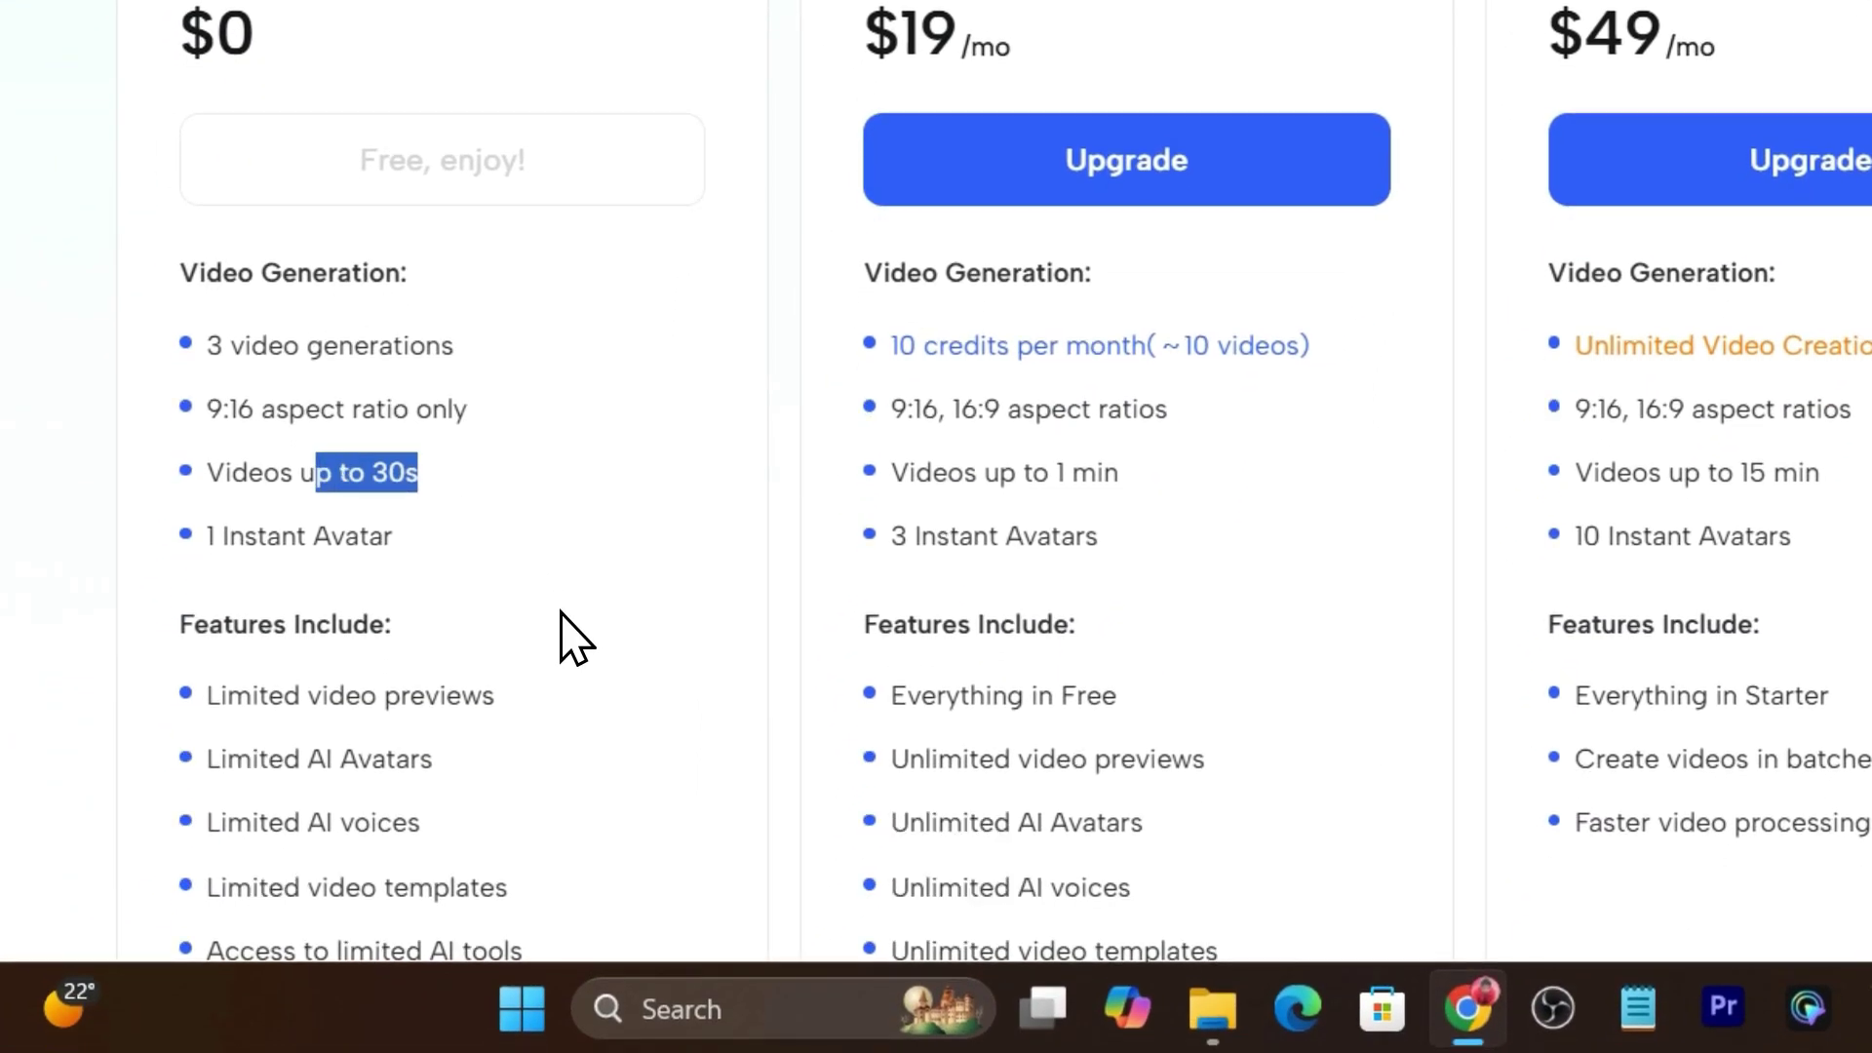
pyautogui.moveTo(206, 536); pyautogui.dragTo(243, 536)
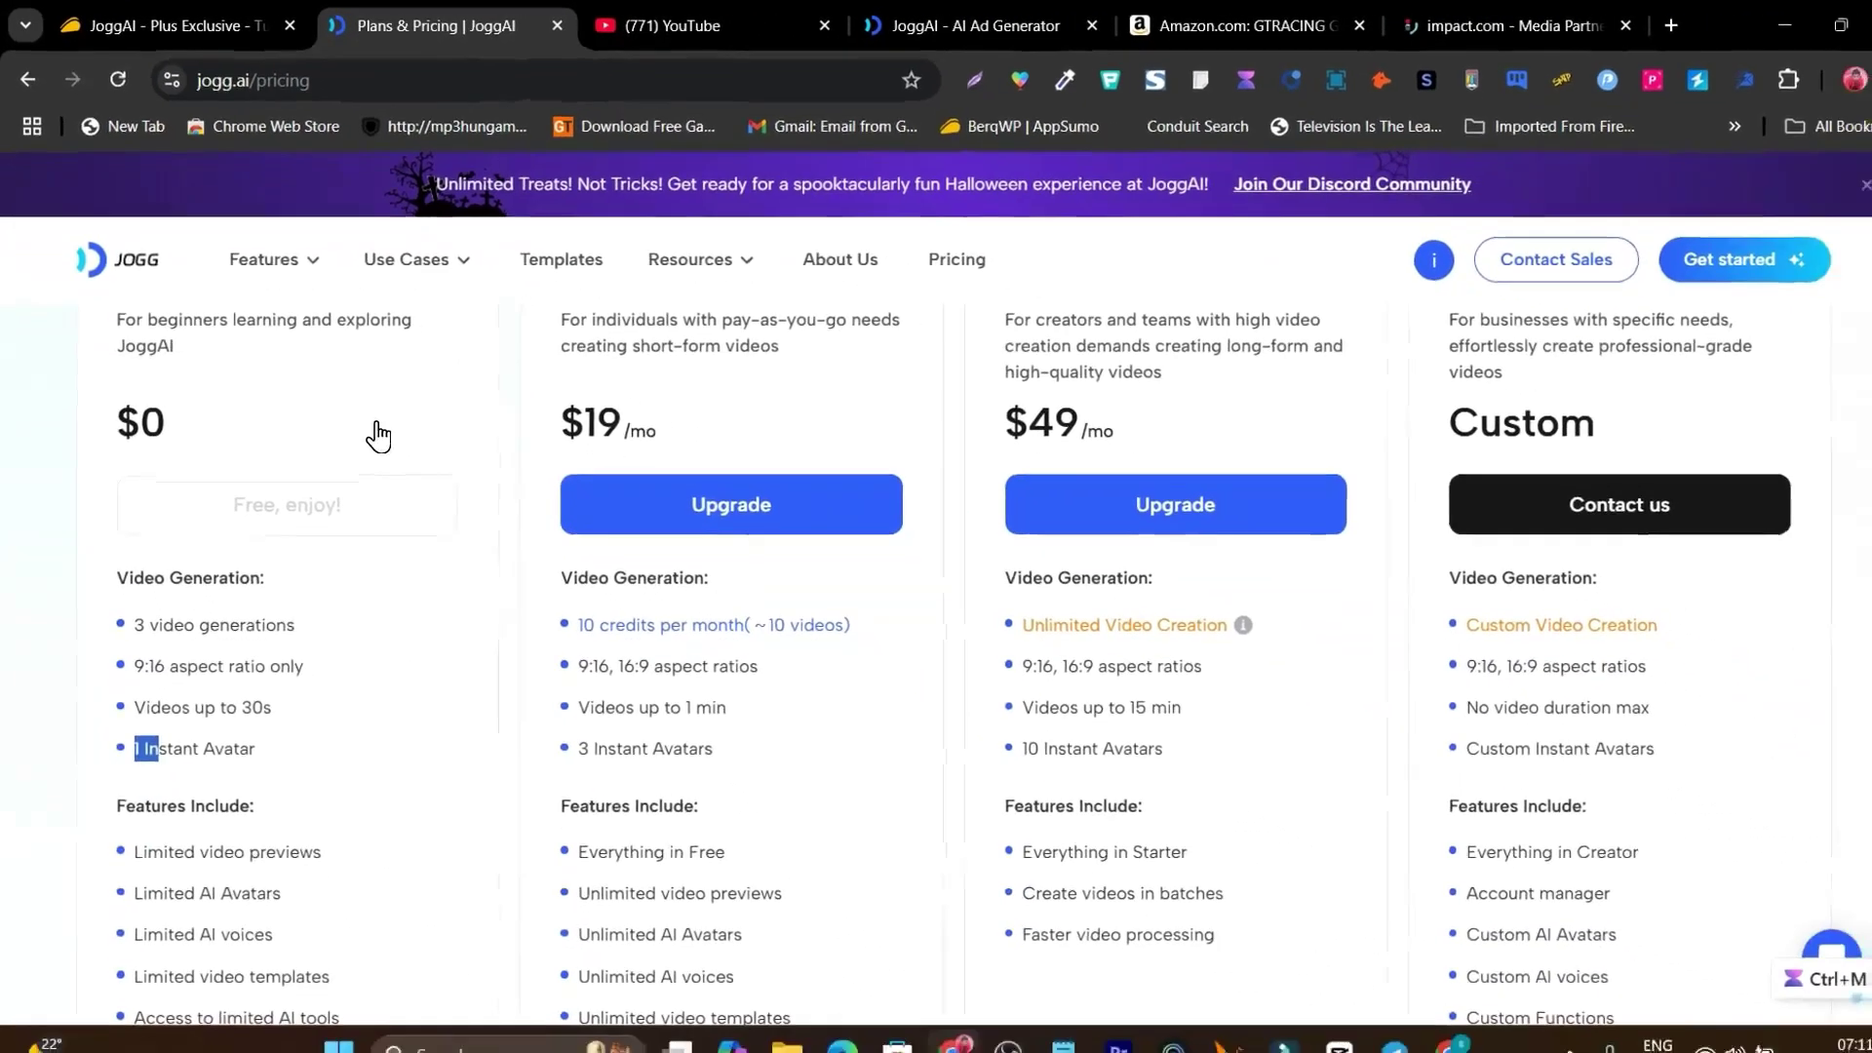
pyautogui.scroll(3, 634, 166)
pyautogui.scroll(1, 369, 426)
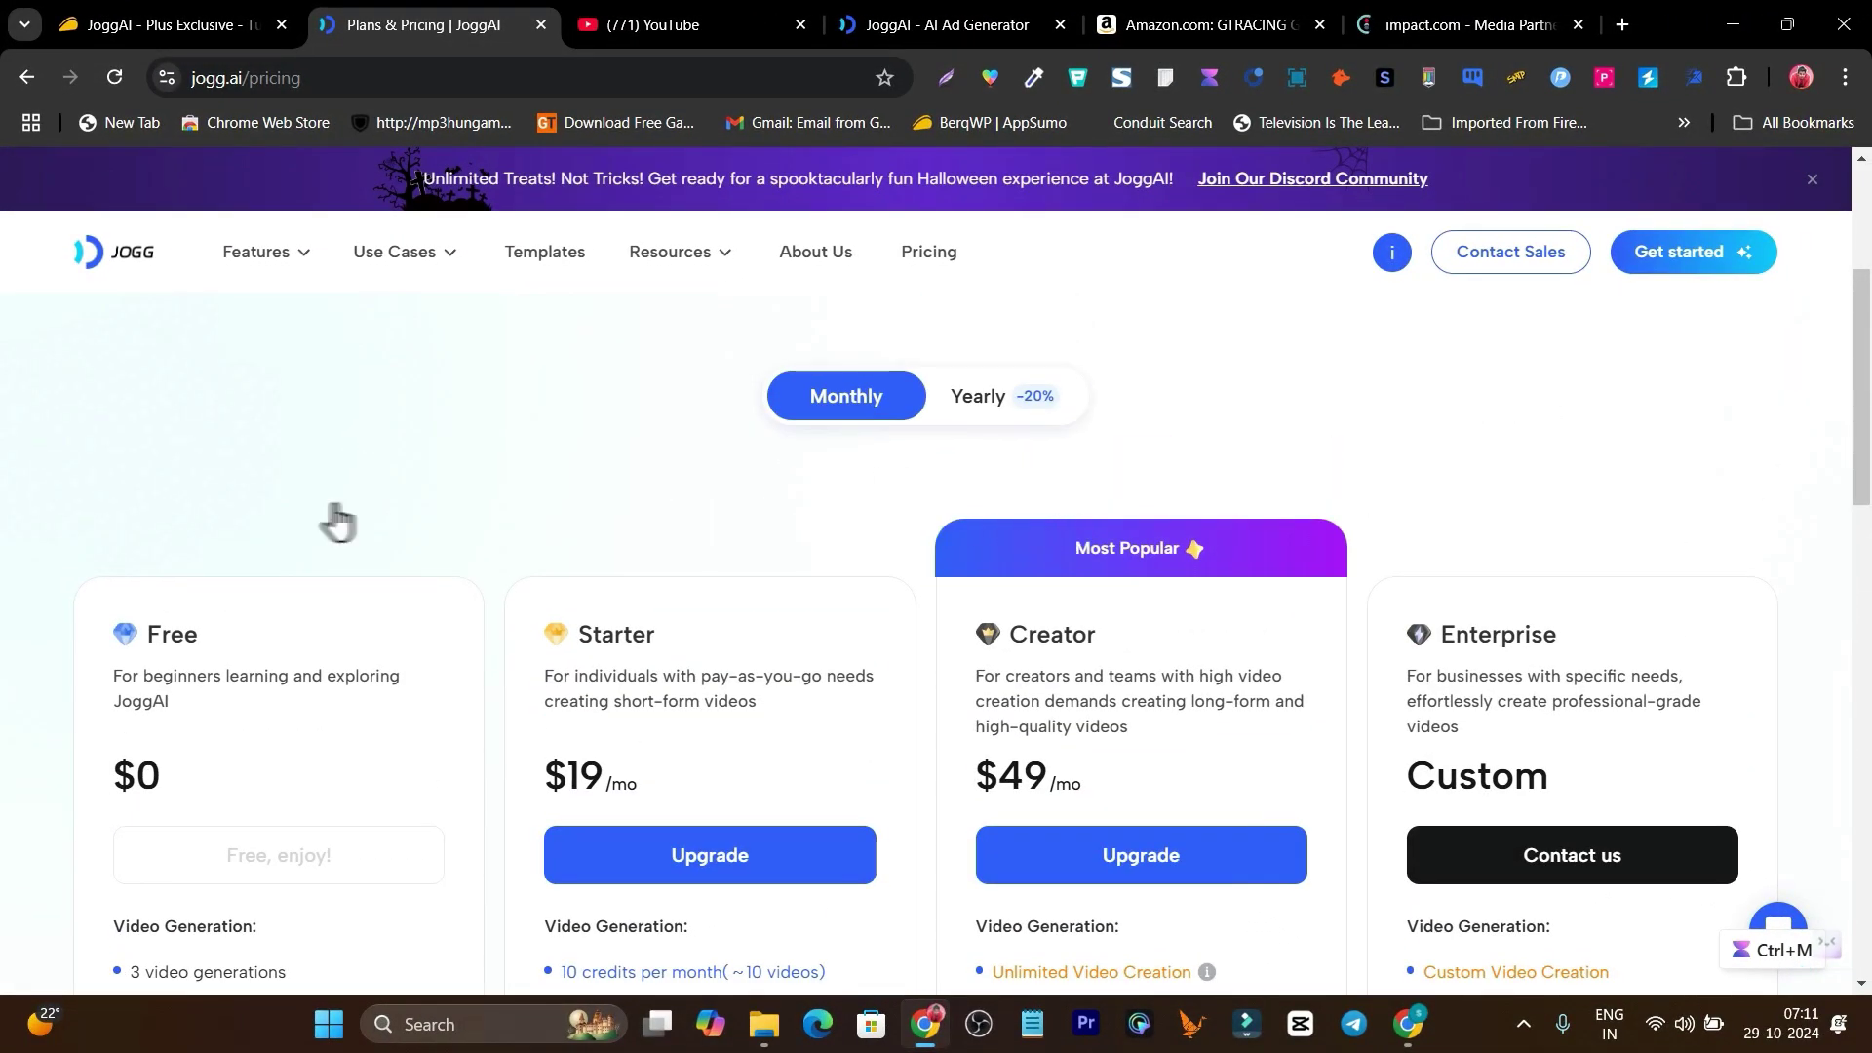
pyautogui.scroll(-2, 49, 480)
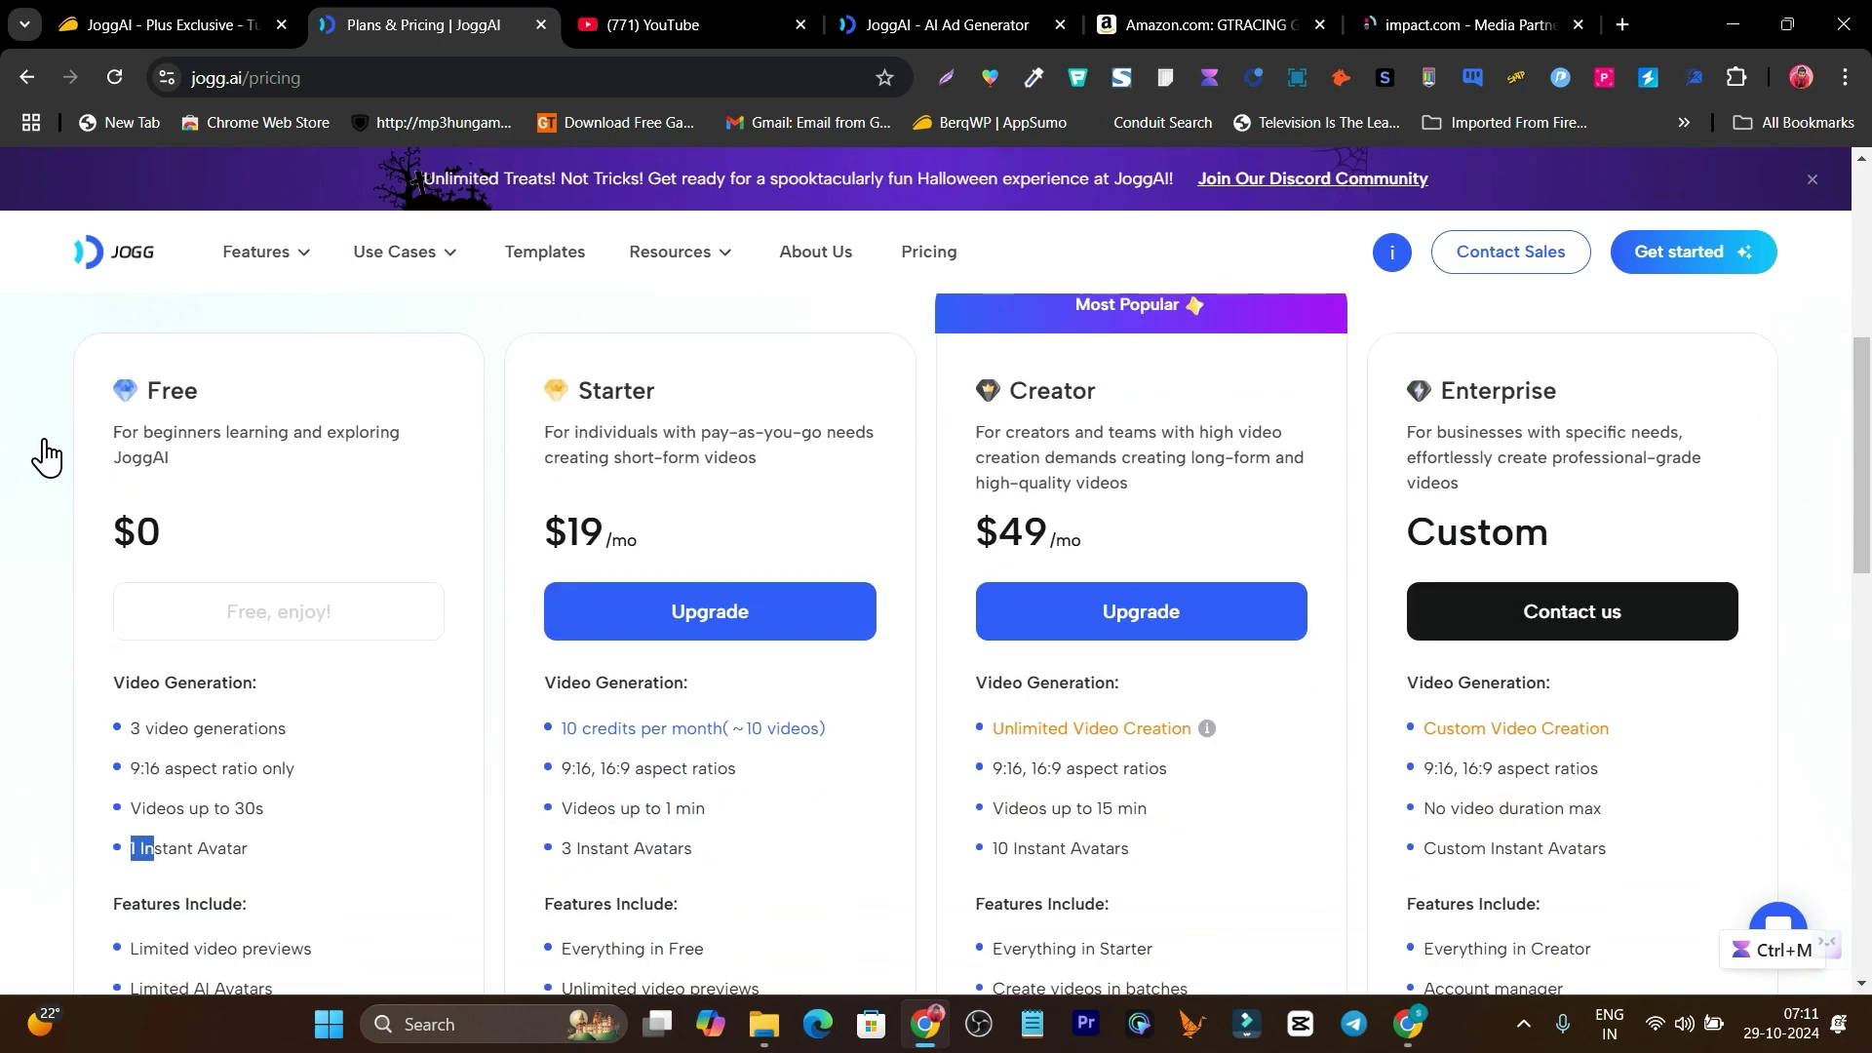
# Look over AppSumo's JoggAI Plus Exclusive $69 lifetime deal, then move on to YouTube
pyautogui.hotkey('ctrl', 'shift', 'Tab')
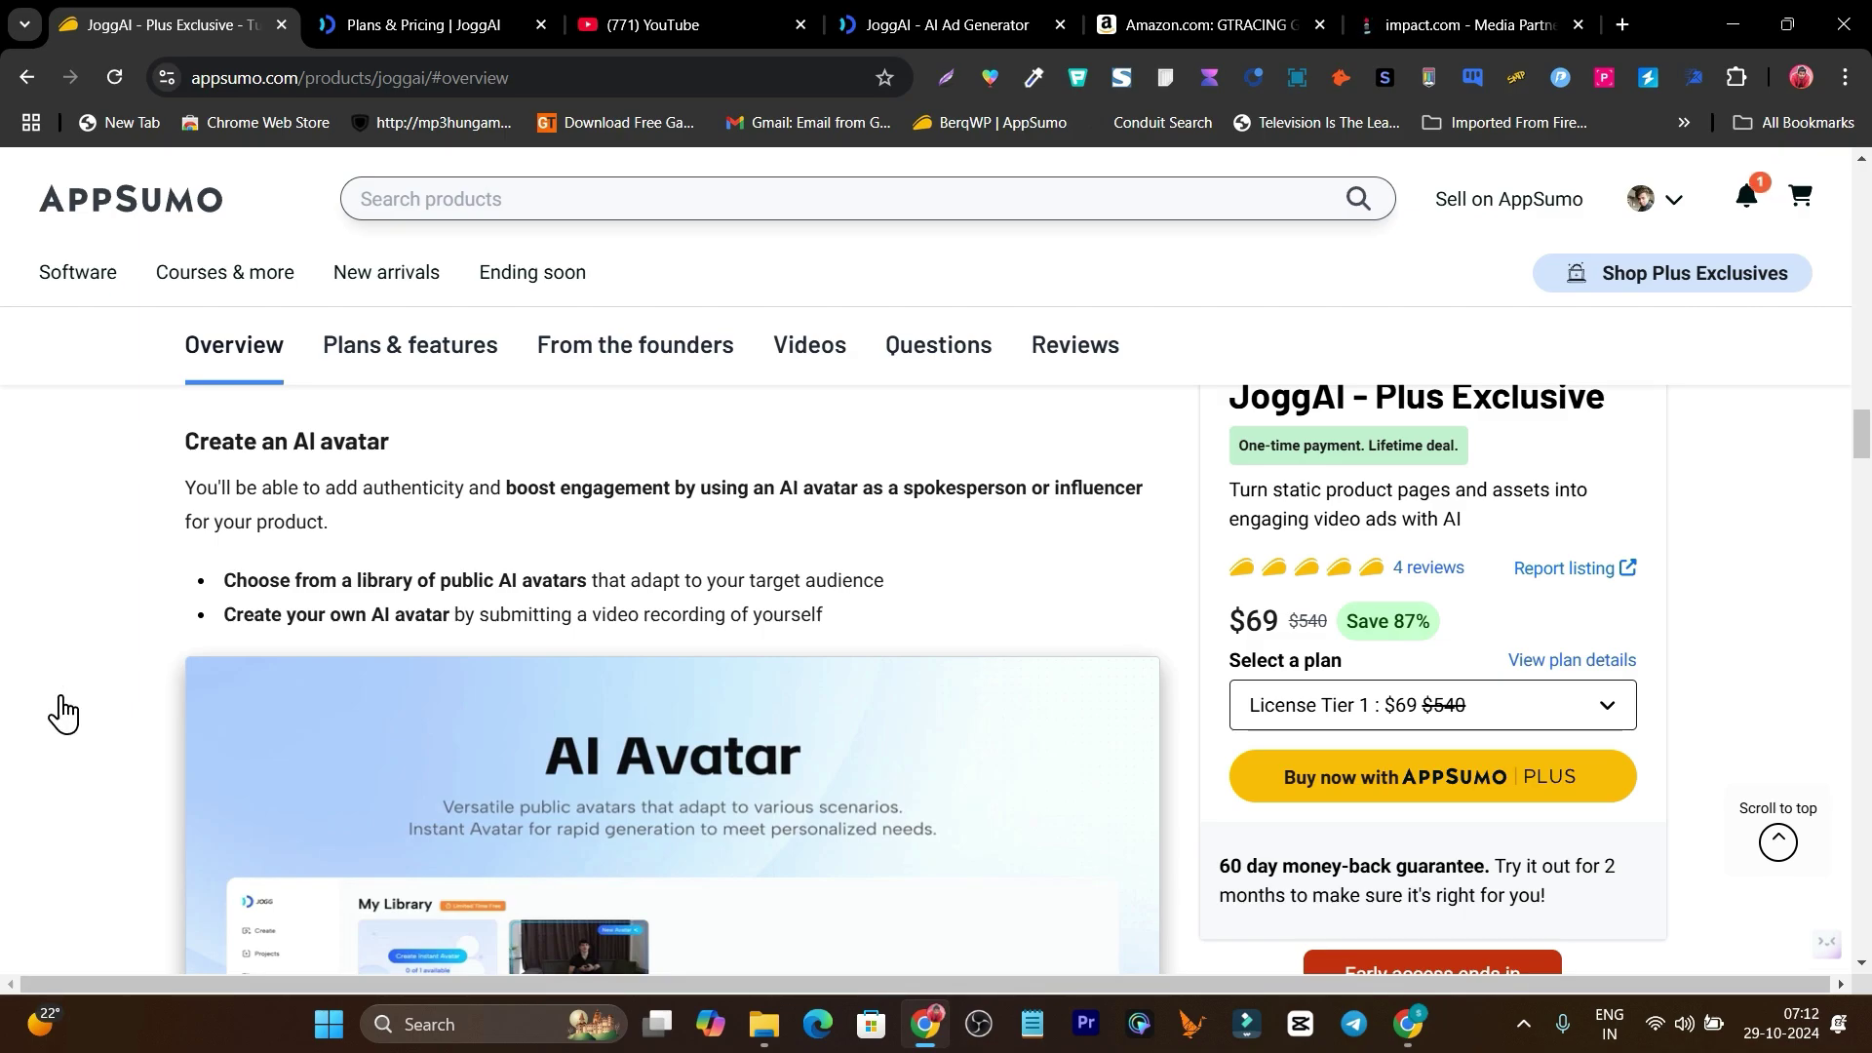
pyautogui.scroll(-2, 145, 495)
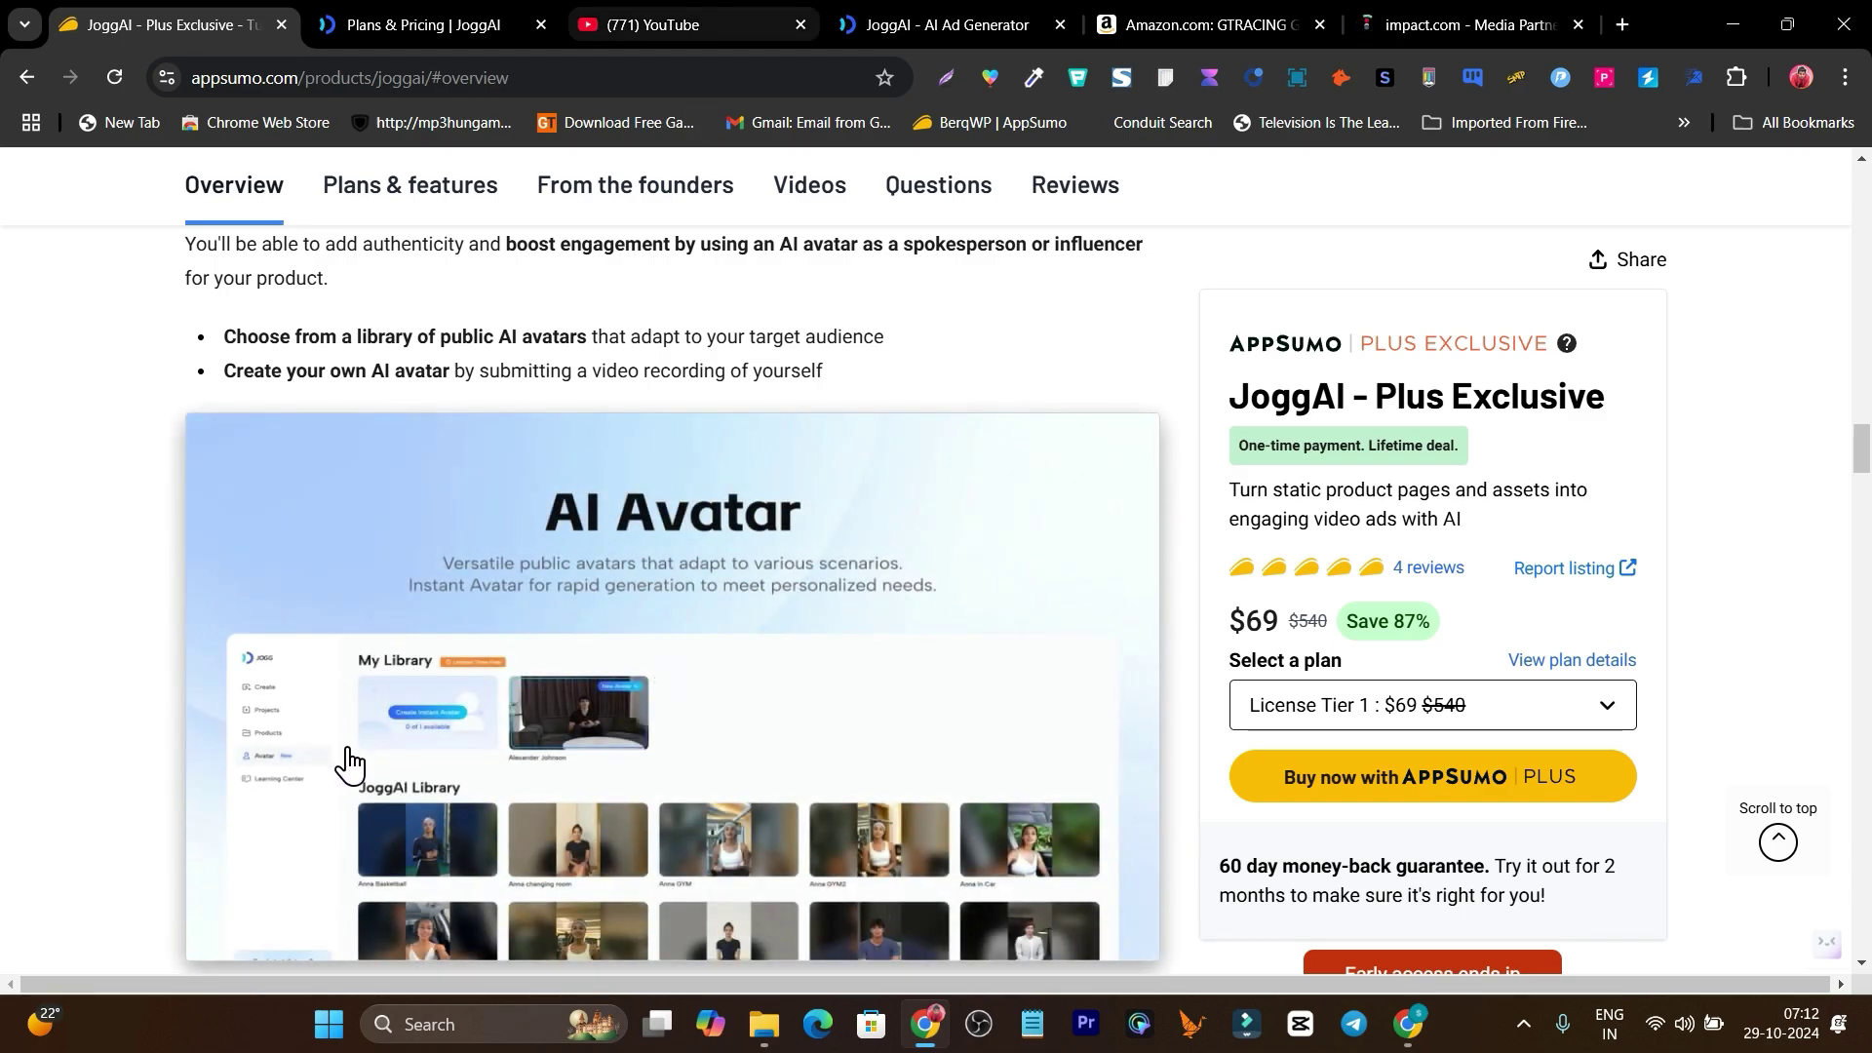
pyautogui.hotkey('ctrl', '3')
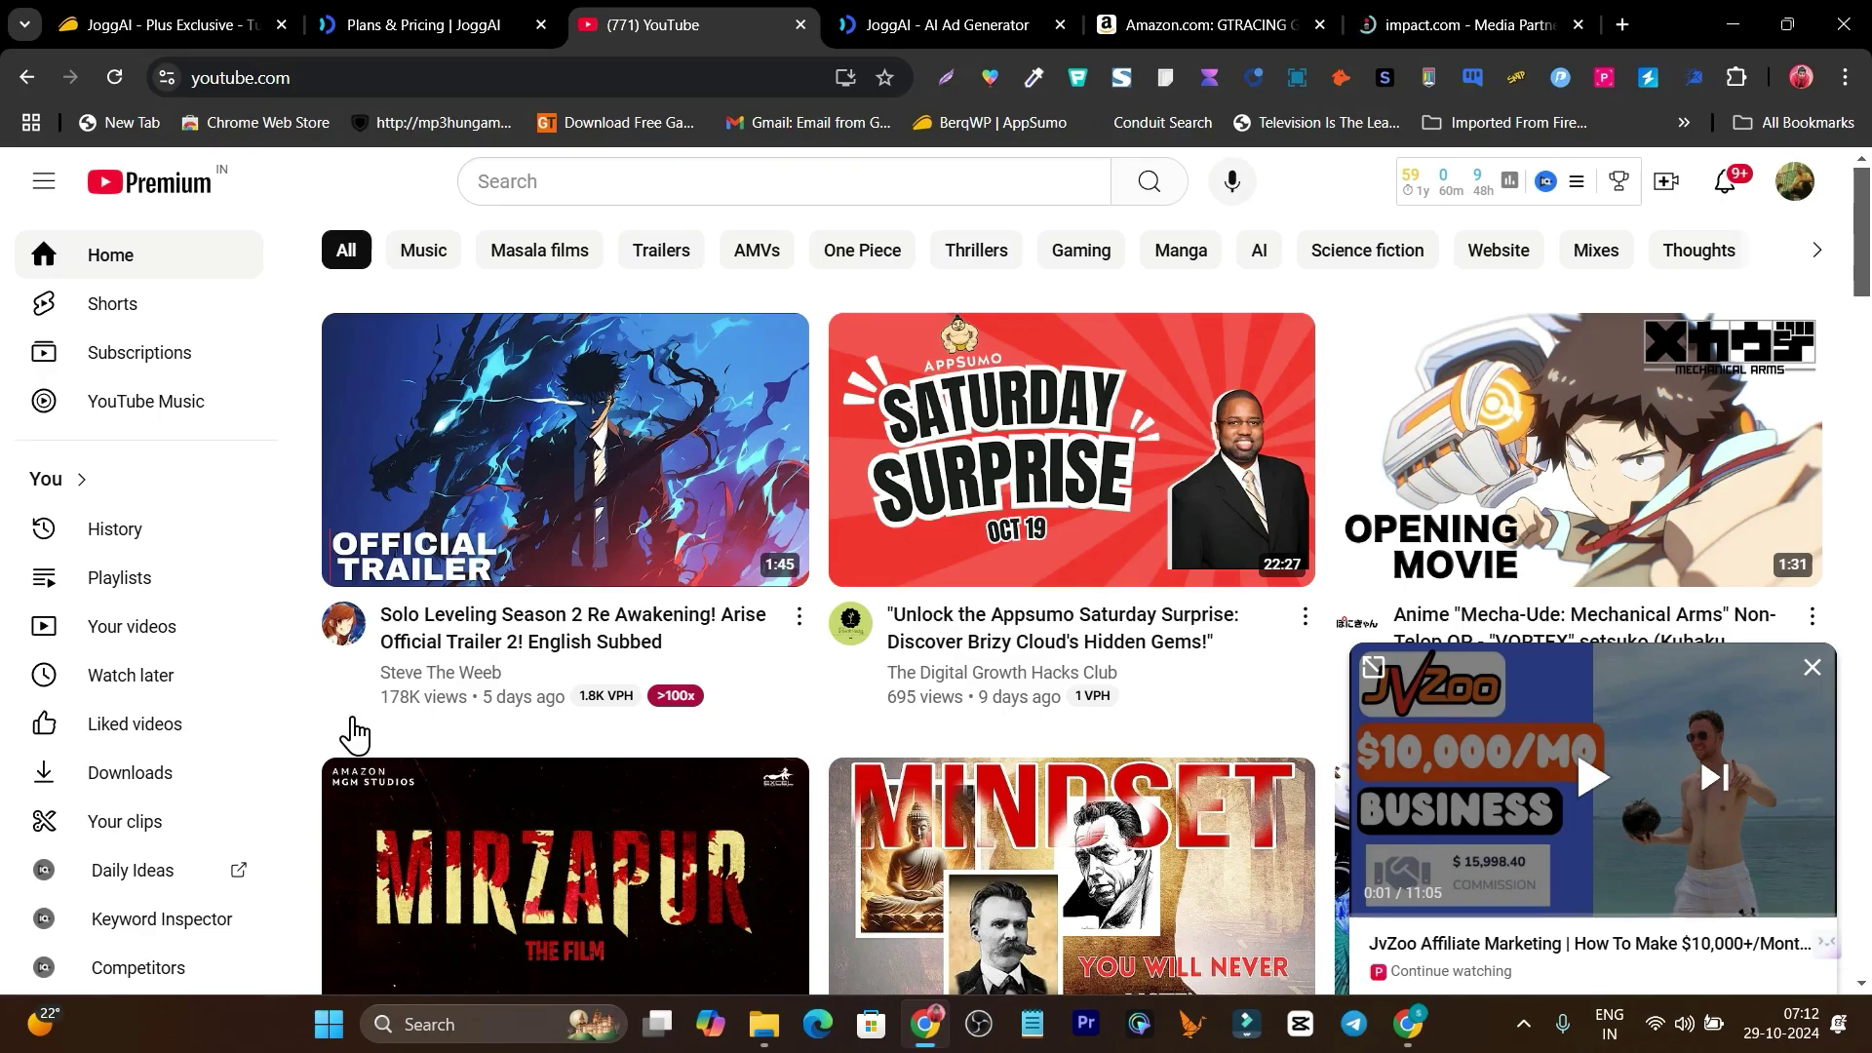
# Search YouTube for 'appsumo plus review by saas guru'
pyautogui.write('/appsu')
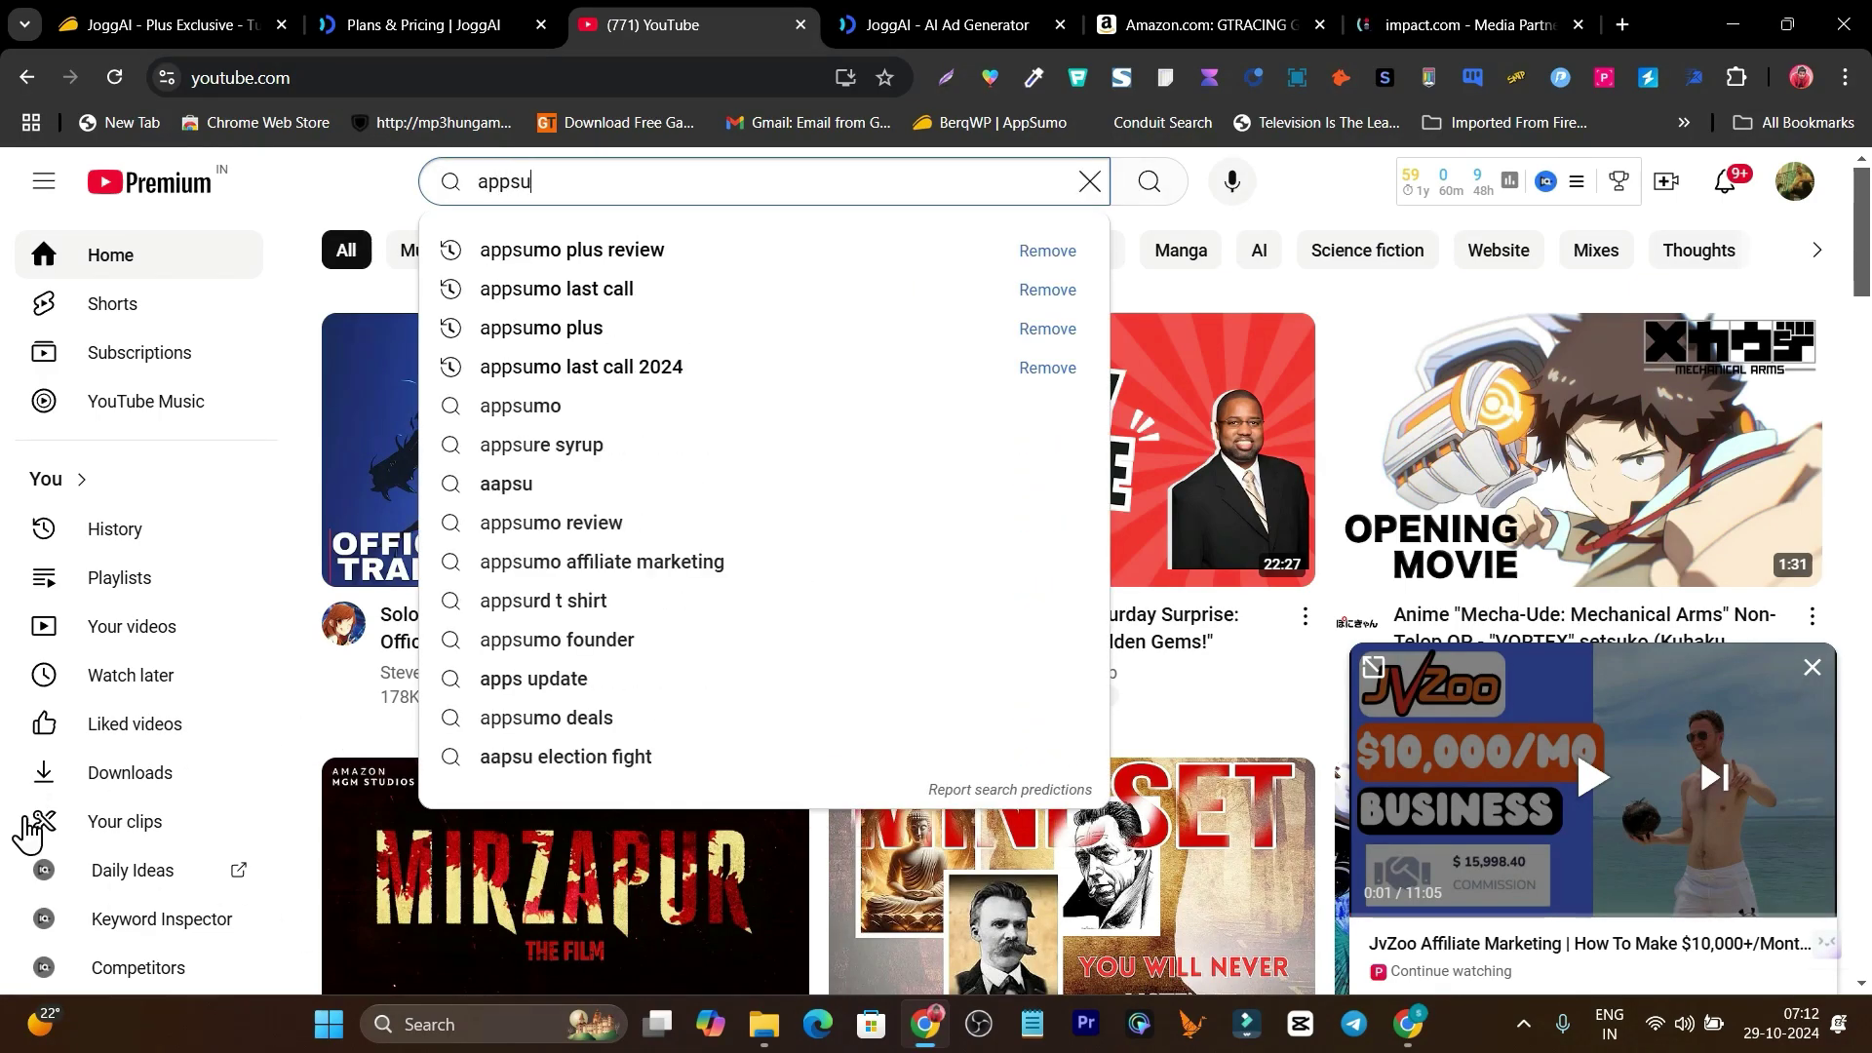
pyautogui.write('mo plus re')
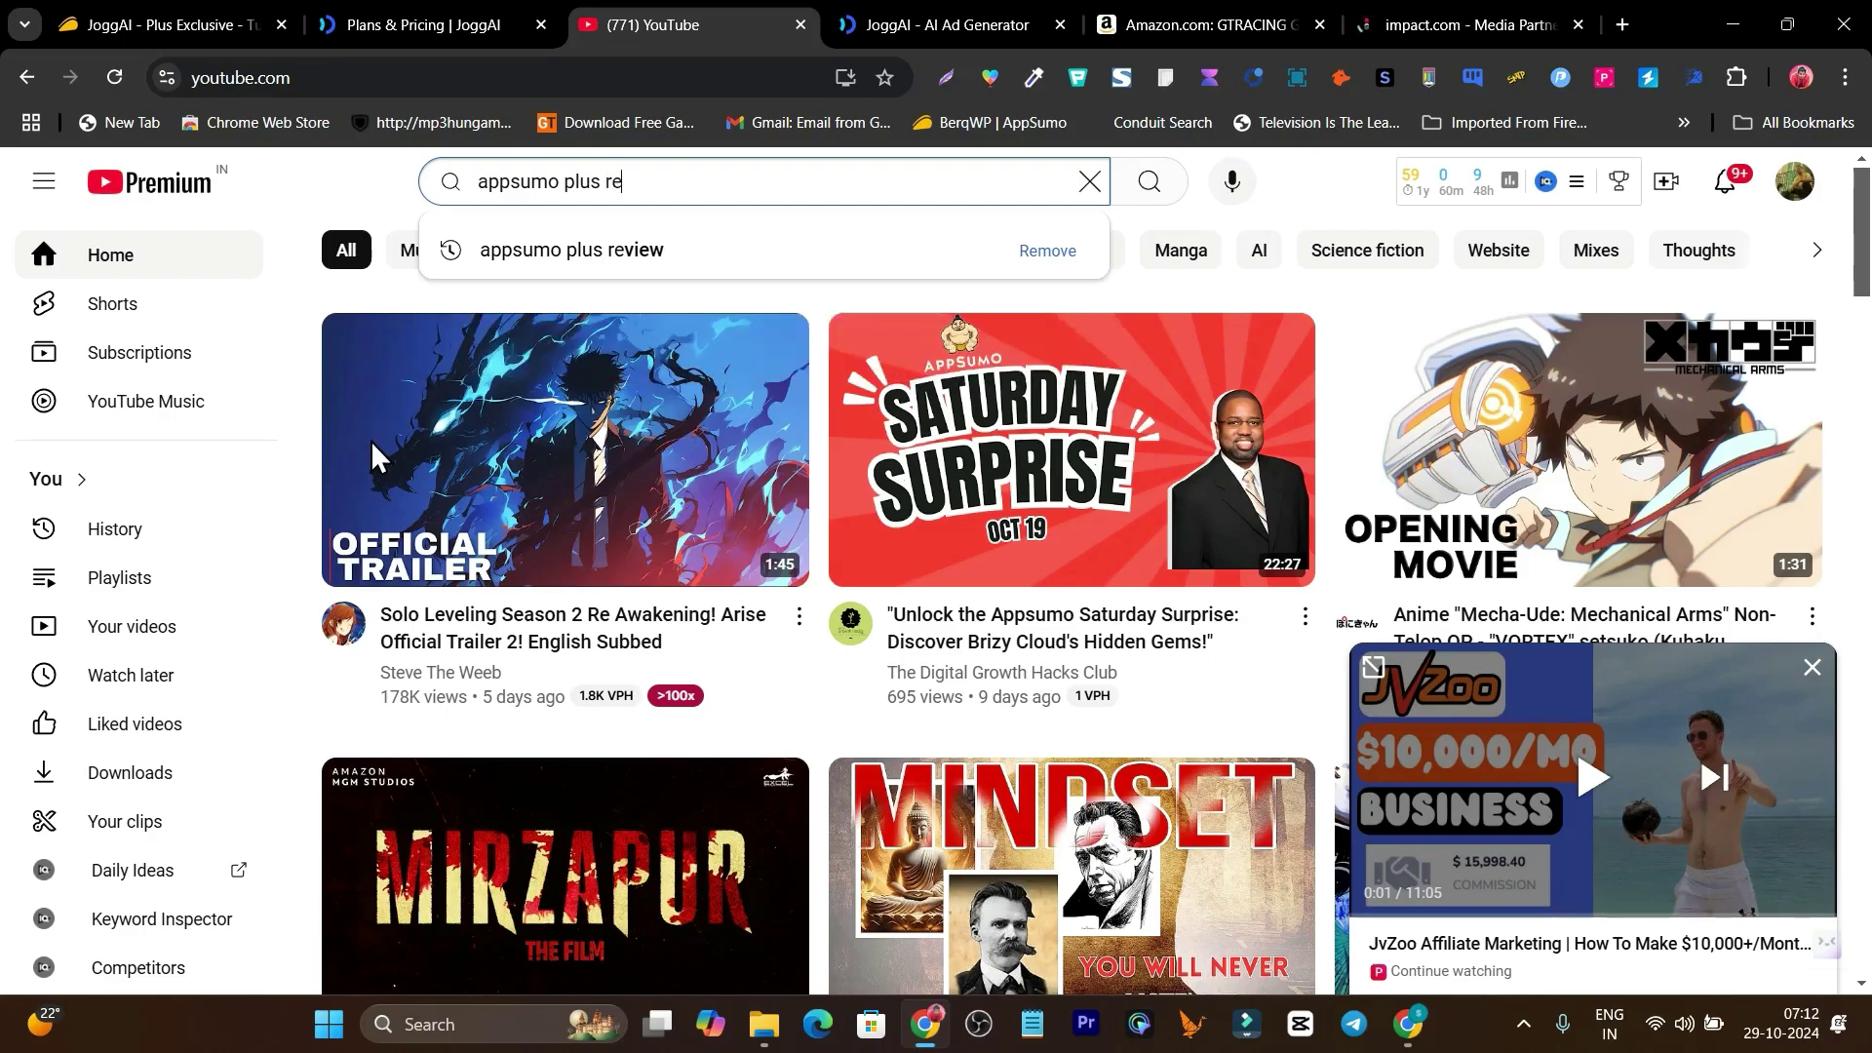
pyautogui.write('view by saas ')
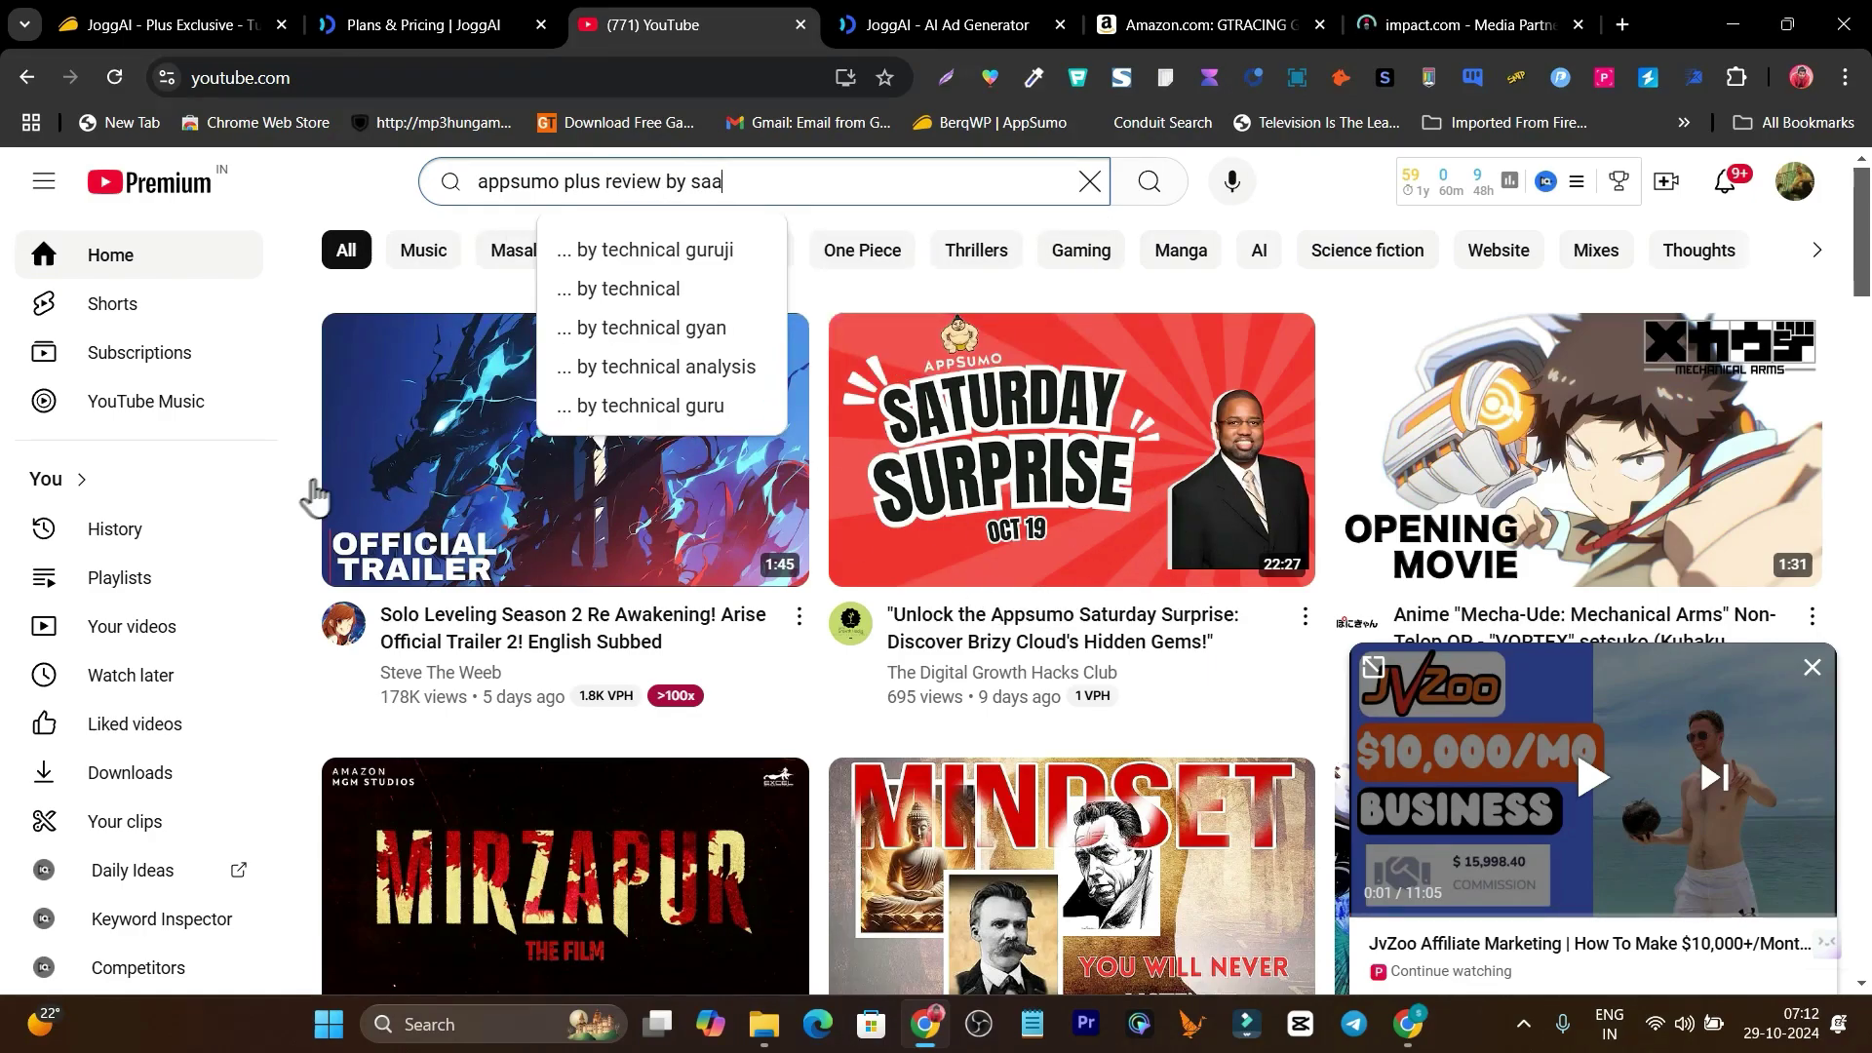
pyautogui.write('guru')
pyautogui.press('Return')
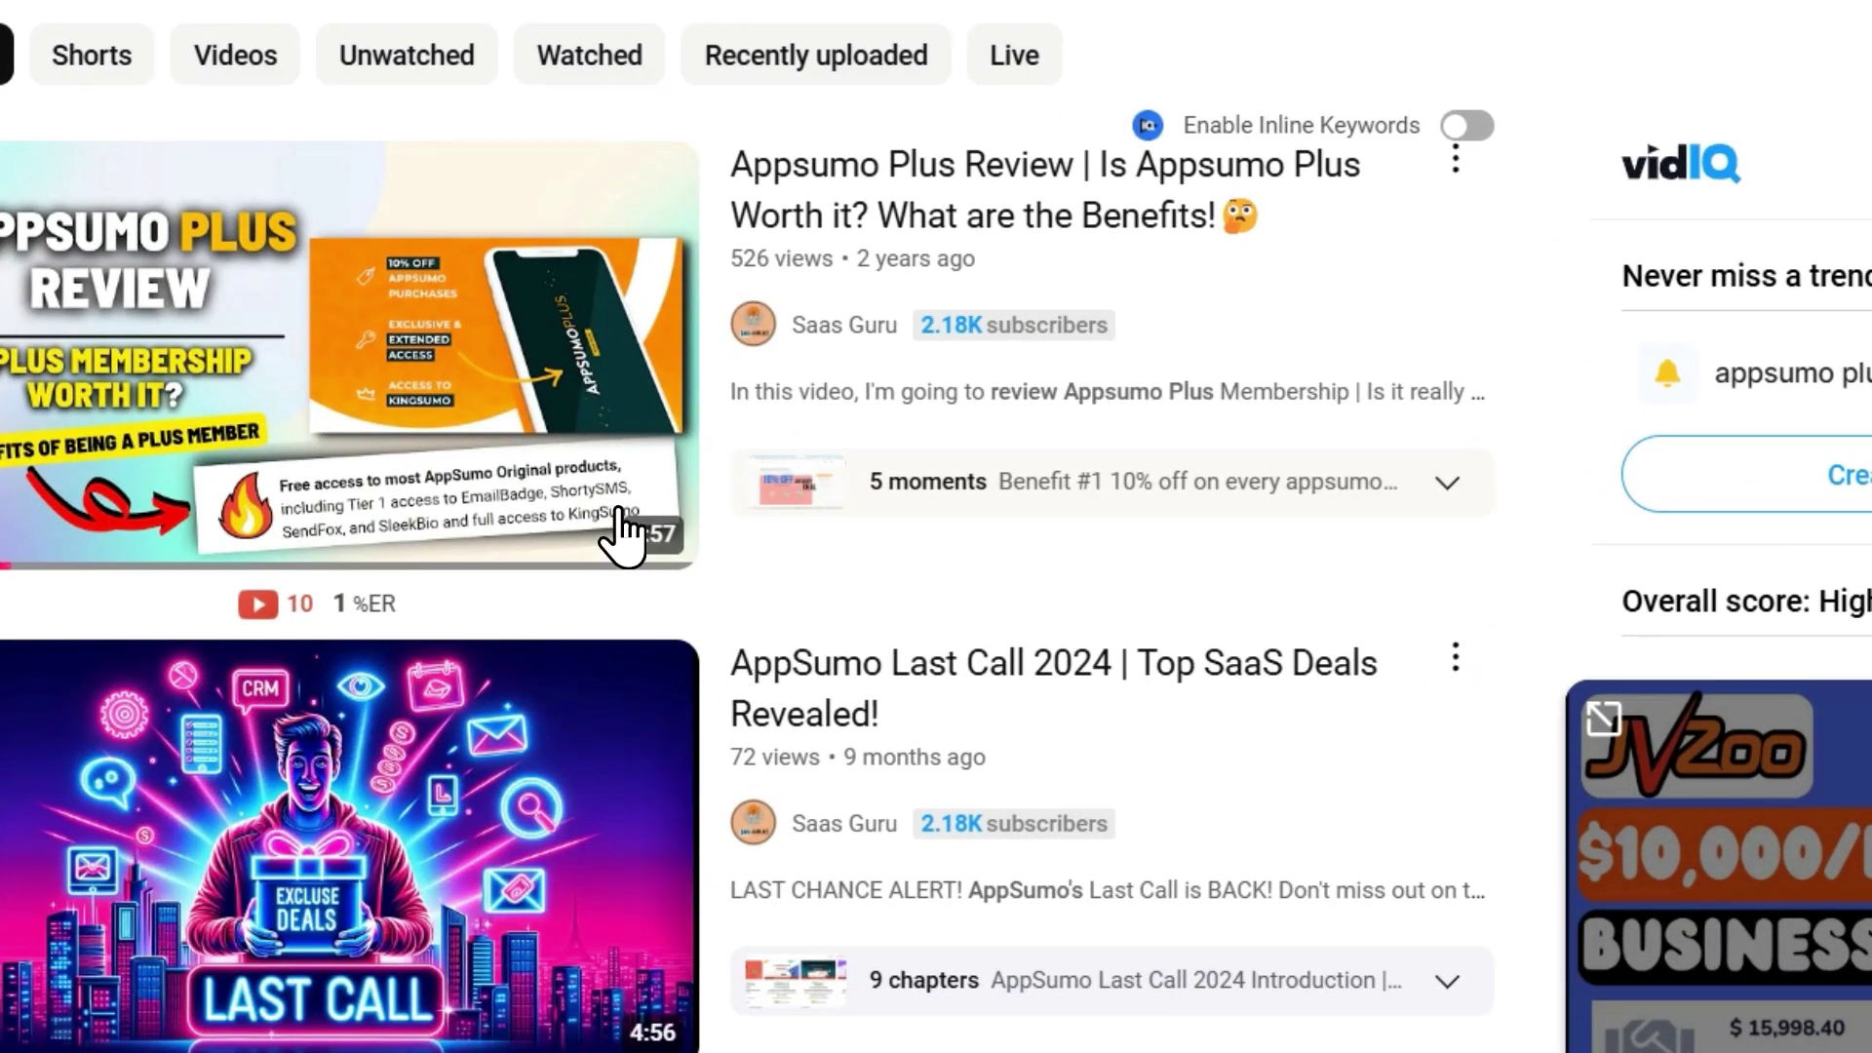
pyautogui.moveTo(618, 535)
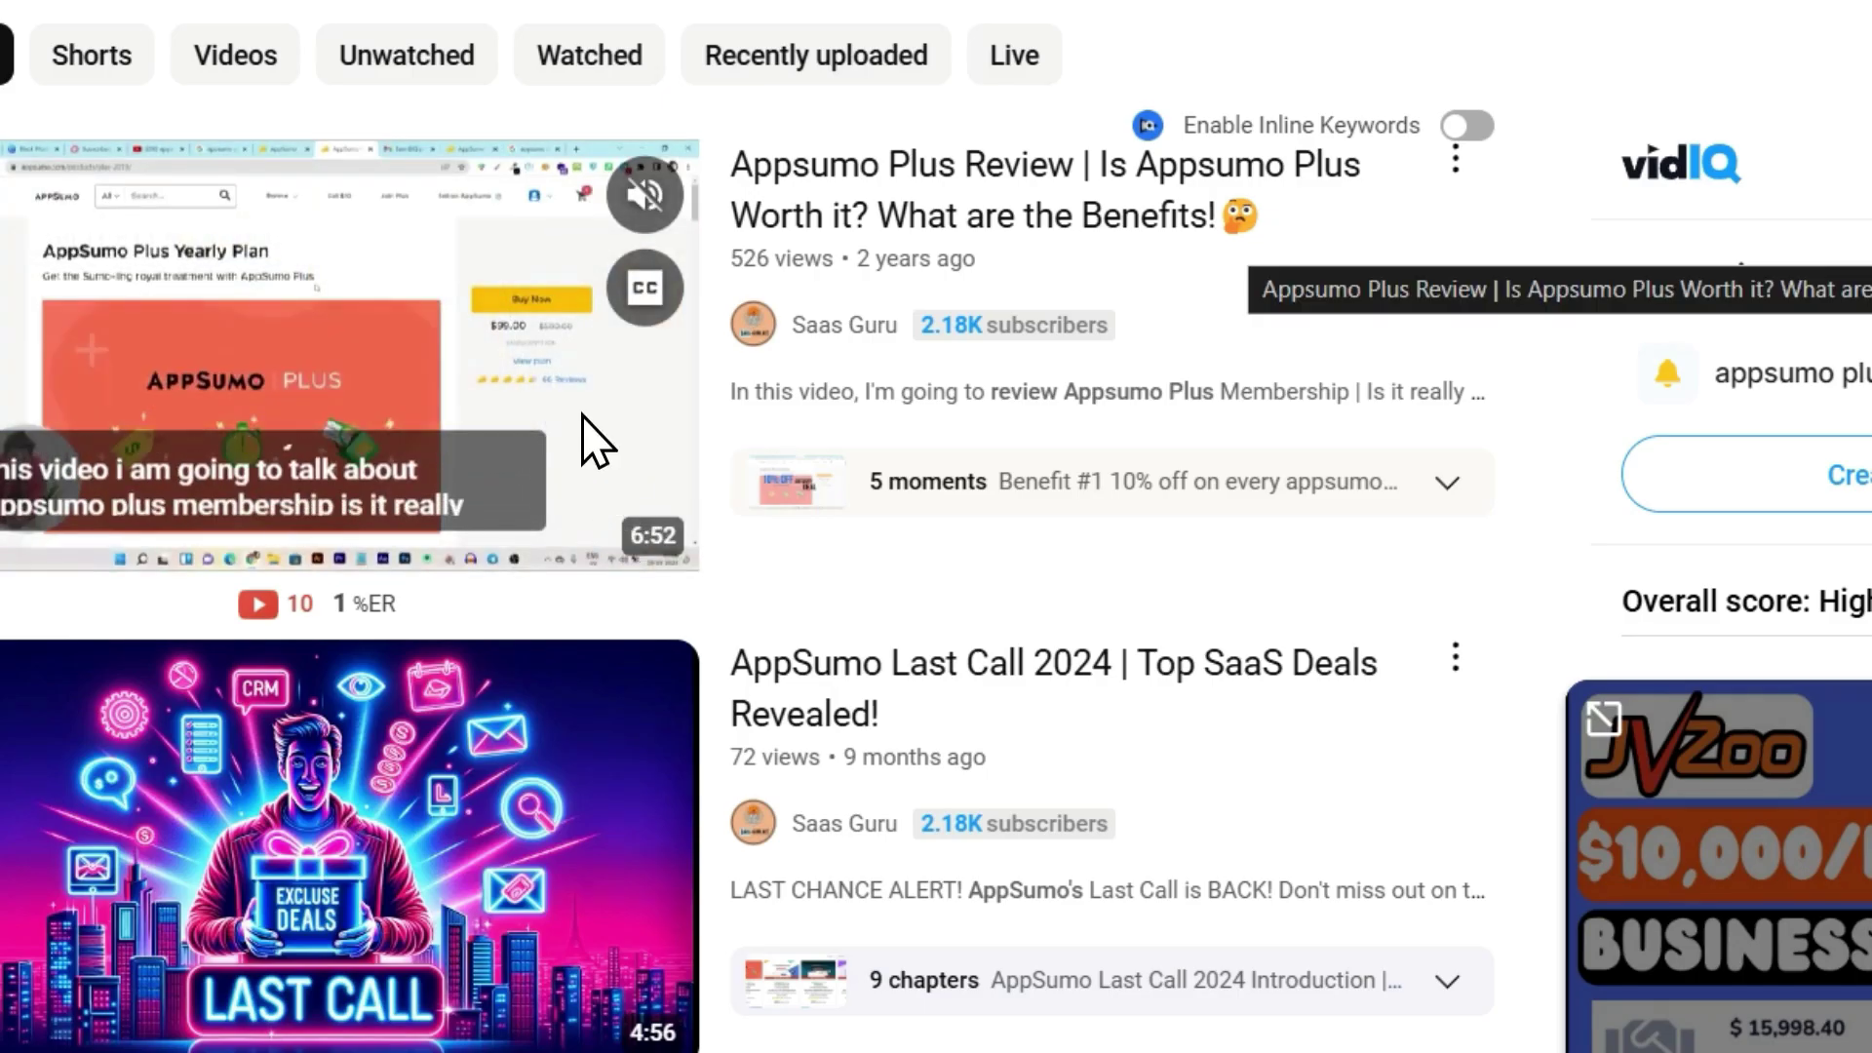